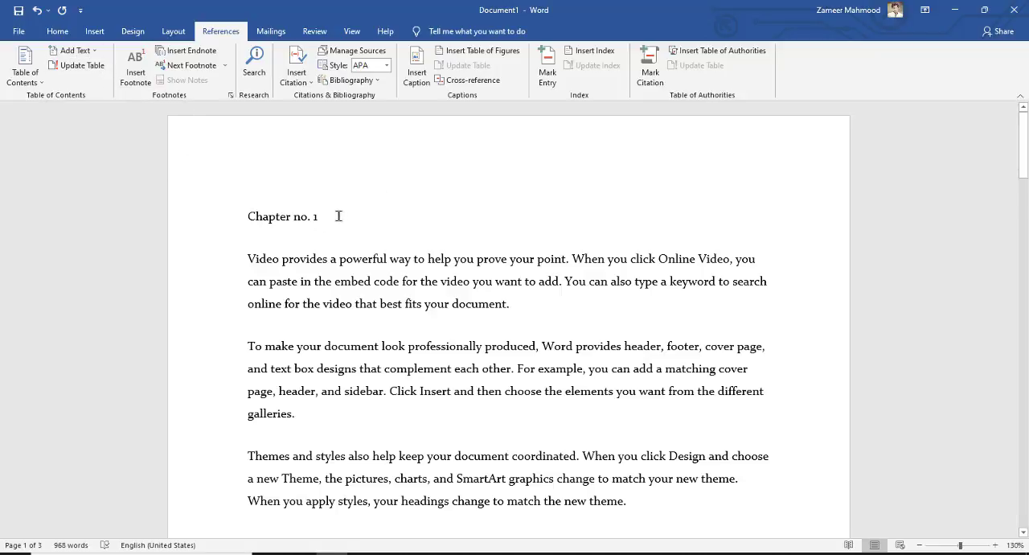
# Step: Mark the "Chapter no. 1" line as a Level 1 table of contents entry
pyautogui.tripleClick(240, 216)
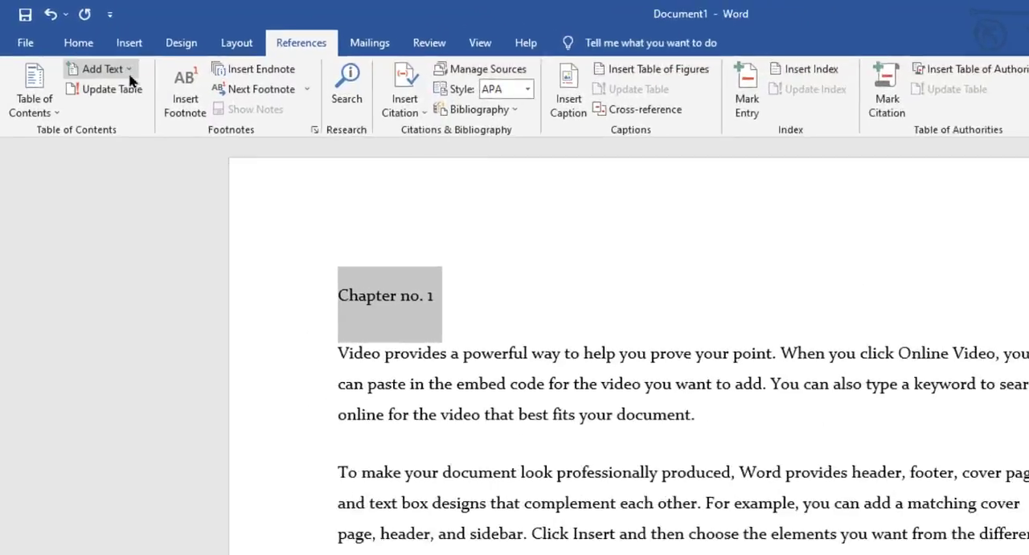
pyautogui.click(76, 50)
pyautogui.click(146, 137)
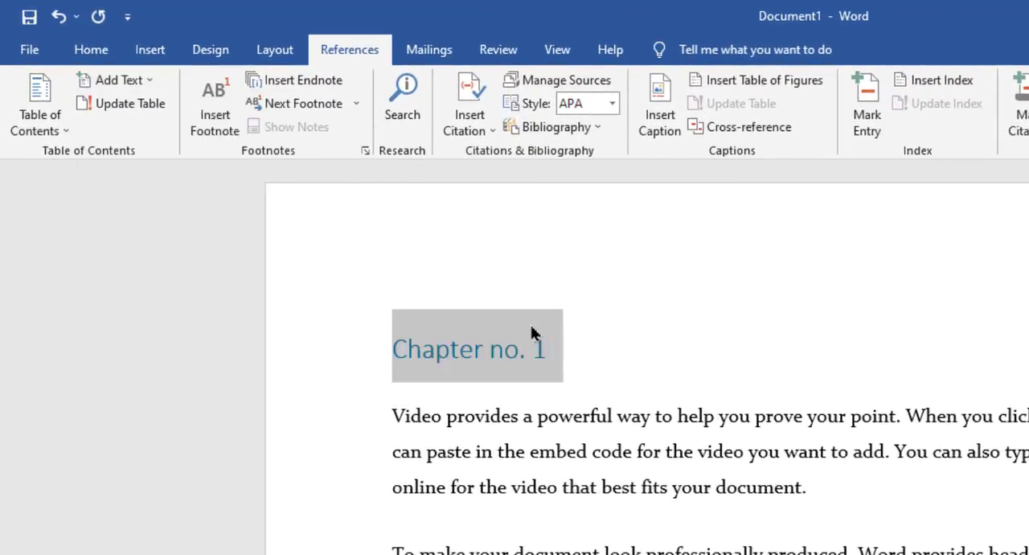
# Step: Mark the "Chapter no. 2" line as a Level 1 table of contents entry
pyautogui.hotkey('ctrl', 'f')
pyautogui.scroll(-1, 560, 338)
pyautogui.click(331, 184)
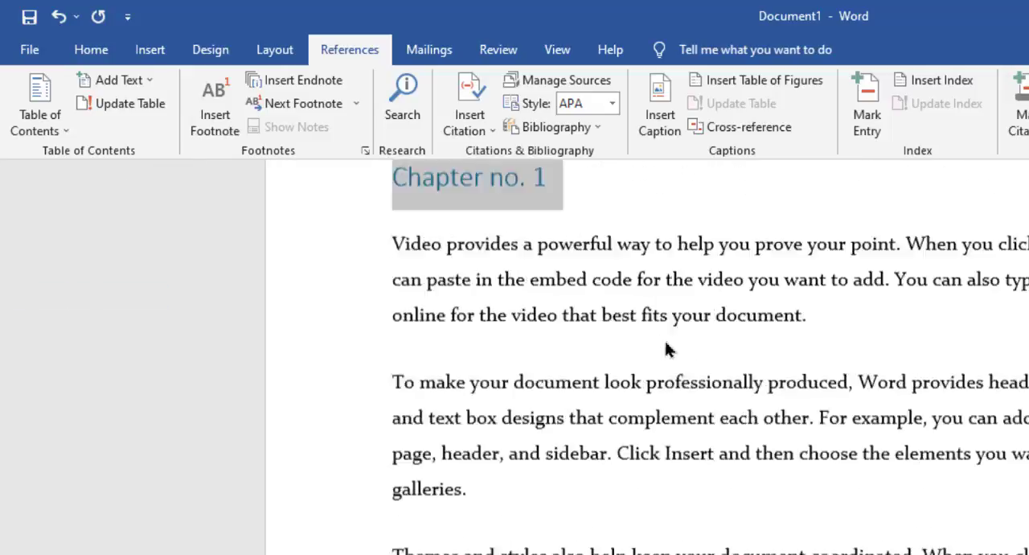
pyautogui.scroll(-3, 619, 337)
pyautogui.scroll(5, 595, 354)
pyautogui.scroll(-3, 590, 418)
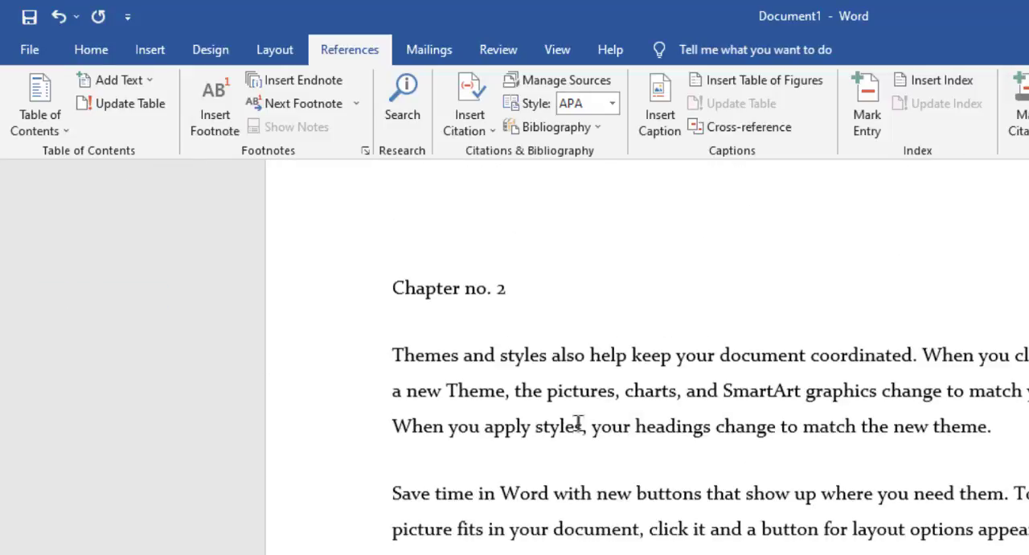
pyautogui.click(374, 276)
pyautogui.click(144, 81)
pyautogui.click(149, 131)
# Step: Delete the stray "Chapter no. 1" line before Chapter no. 3, keeping "Chapter no. 3" on the following page
pyautogui.scroll(-15, 458, 353)
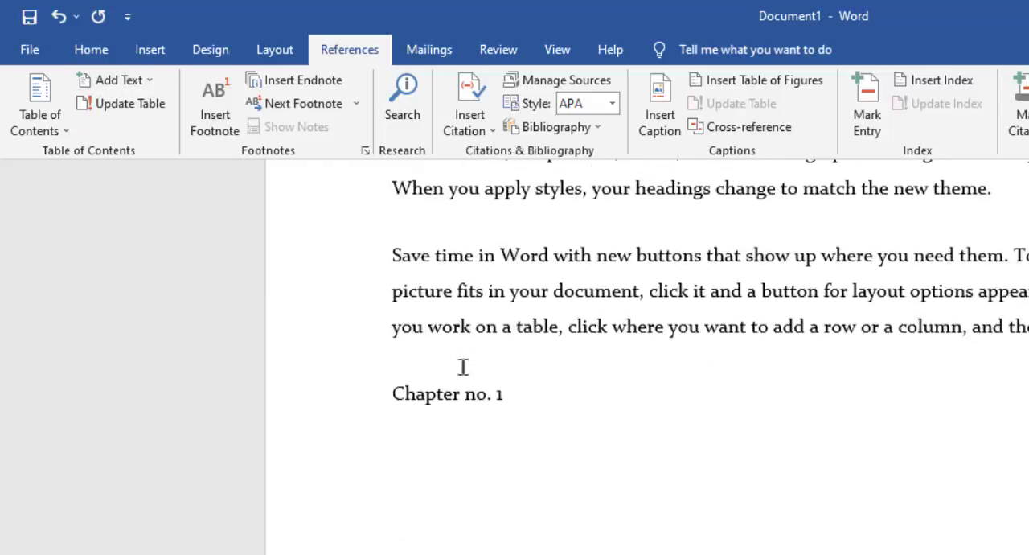
pyautogui.click(528, 210)
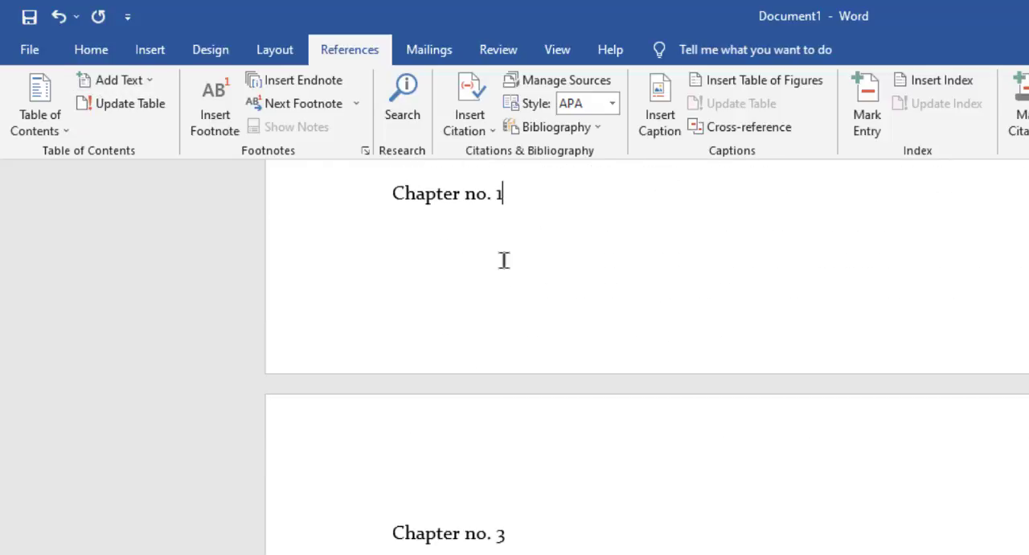
pyautogui.press('BackSpace')
pyautogui.press('BackSpace')
pyautogui.press('BackSpace')
pyautogui.press('BackSpace')
pyautogui.press('BackSpace')
pyautogui.press('BackSpace')
pyautogui.press('BackSpace')
pyautogui.press('BackSpace')
pyautogui.press('BackSpace')
pyautogui.press('BackSpace')
pyautogui.press('BackSpace')
pyautogui.press('BackSpace')
pyautogui.press('BackSpace')
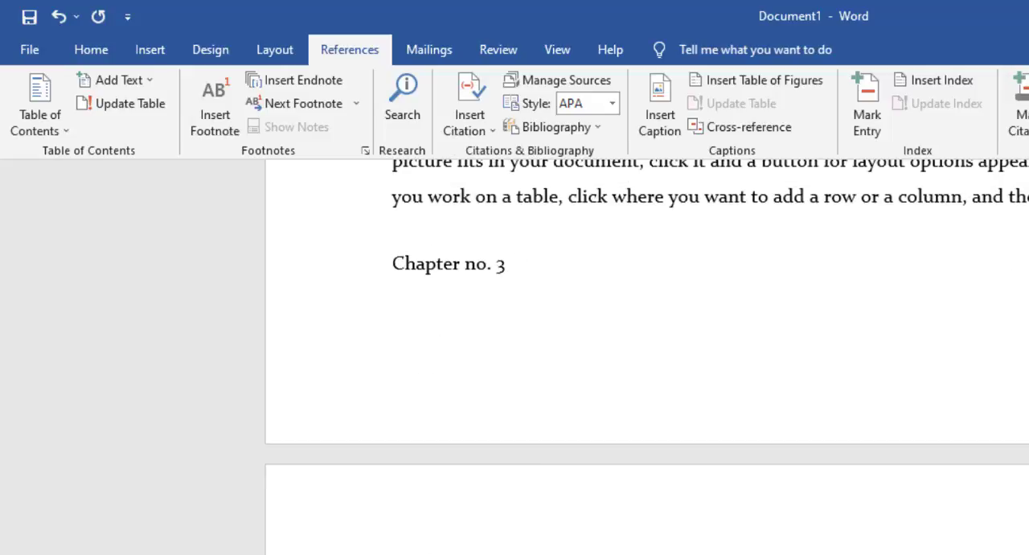
pyautogui.press('BackSpace')
pyautogui.press('BackSpace')
pyautogui.press('BackSpace')
pyautogui.press('BackSpace')
pyautogui.press('BackSpace')
pyautogui.press('BackSpace')
pyautogui.press('BackSpace')
pyautogui.press('BackSpace')
pyautogui.press('BackSpace')
pyautogui.press('BackSpace')
pyautogui.press('BackSpace')
pyautogui.press('BackSpace')
pyautogui.press('BackSpace')
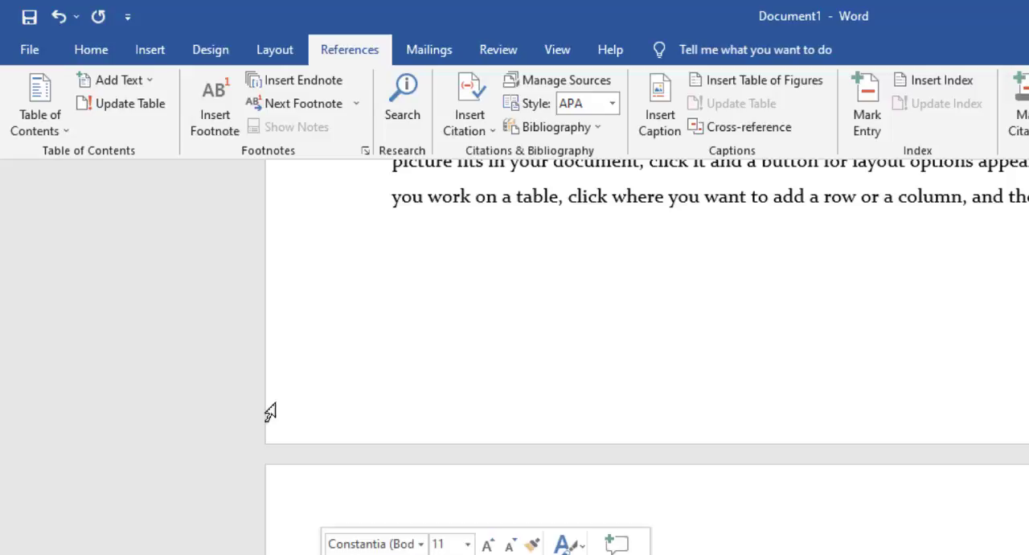
# Step: Mark the "Chapter no. 3" line as a Level 1 table of contents entry
pyautogui.click(133, 81)
pyautogui.click(182, 128)
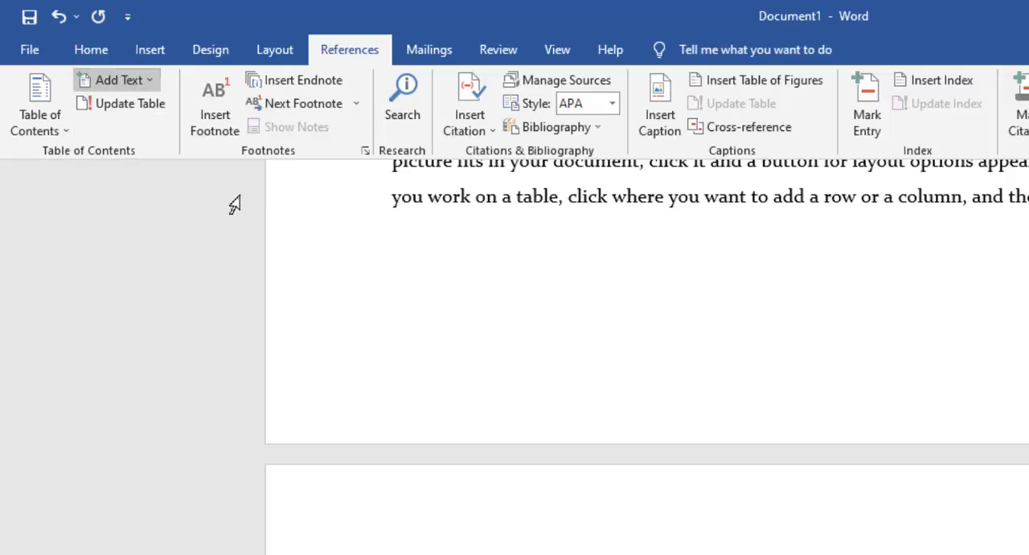
pyautogui.scroll(-8, 647, 353)
pyautogui.scroll(-2, 648, 354)
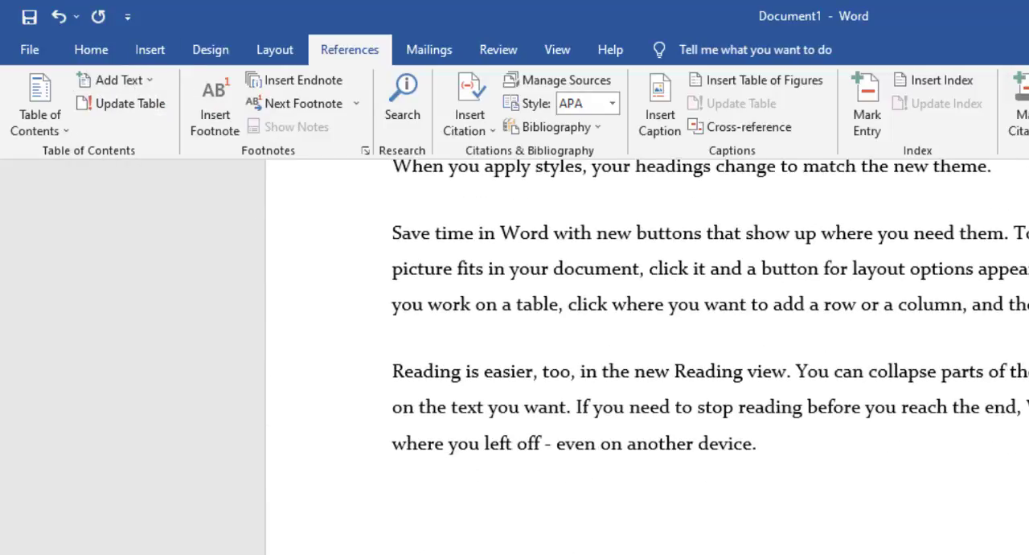
pyautogui.scroll(-5, 908, 524)
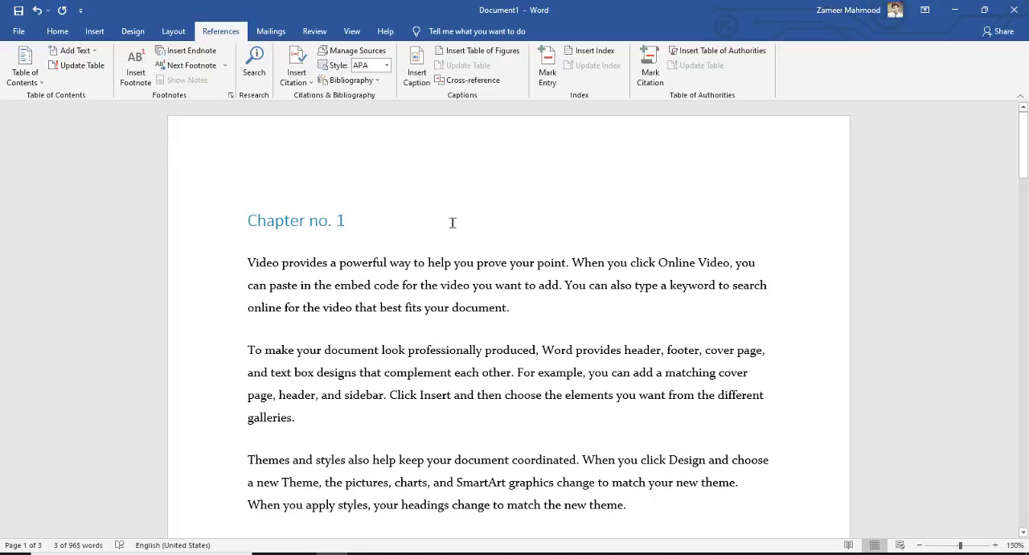
# Step: Insert the number "1.1" before the "To make your document look professionally produced" paragraph under Chapter no. 1
pyautogui.scroll(-3, 365, 249)
pyautogui.scroll(2, 345, 277)
pyautogui.click(252, 310)
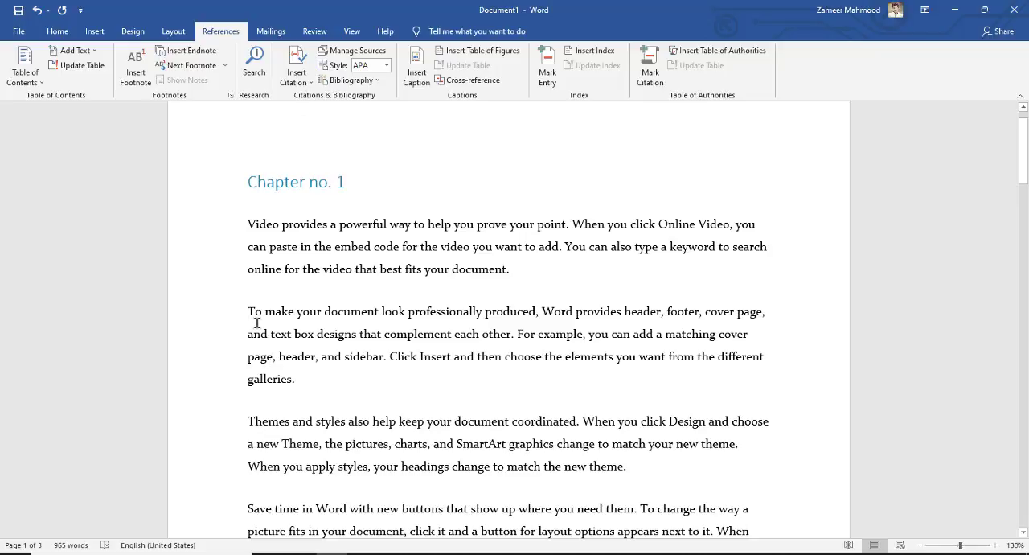
pyautogui.write('1.')
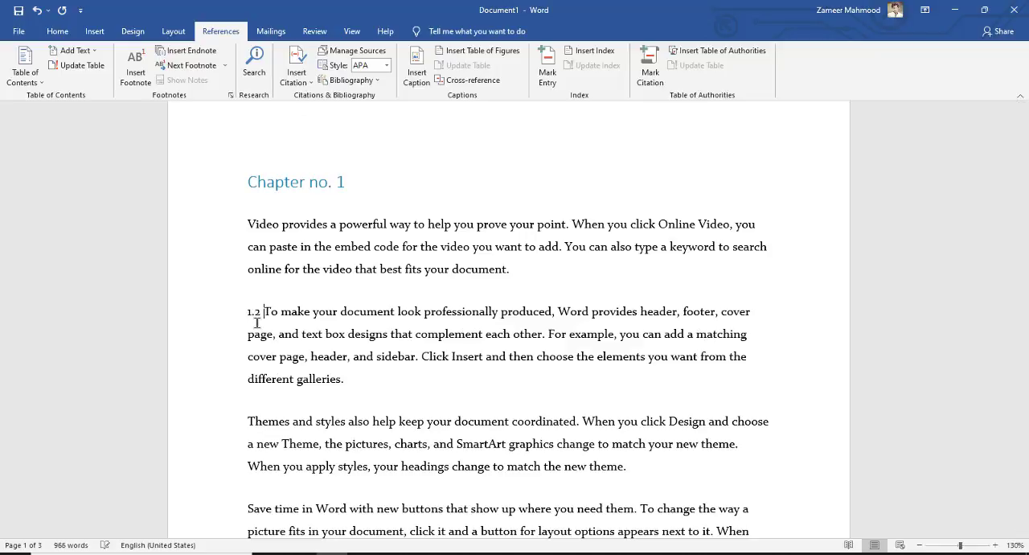
pyautogui.write('1')
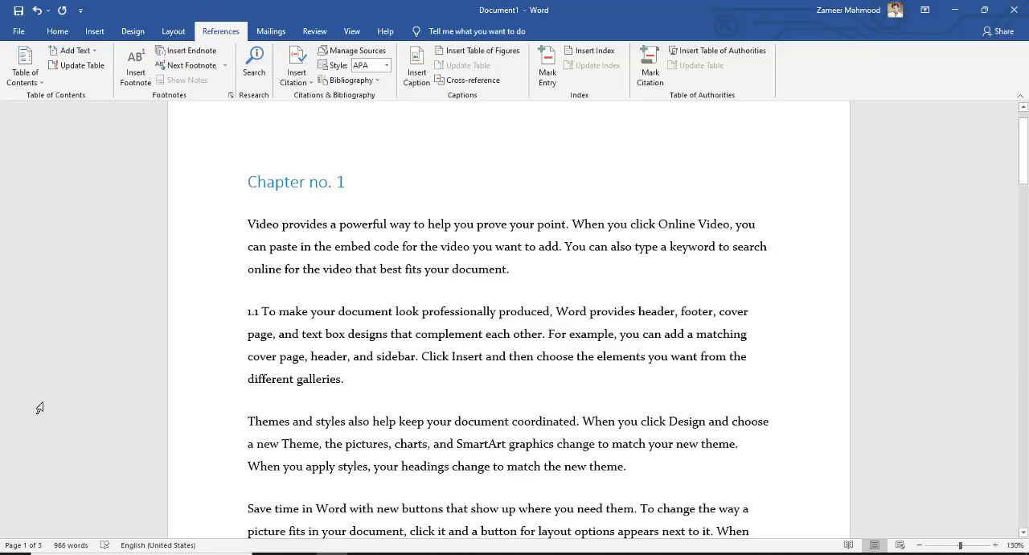
# Step: Try to mark only the number 1.1 at the start of its paragraph as Level 2
pyautogui.doubleClick(258, 311)
pyautogui.click(75, 50)
pyautogui.click(111, 98)
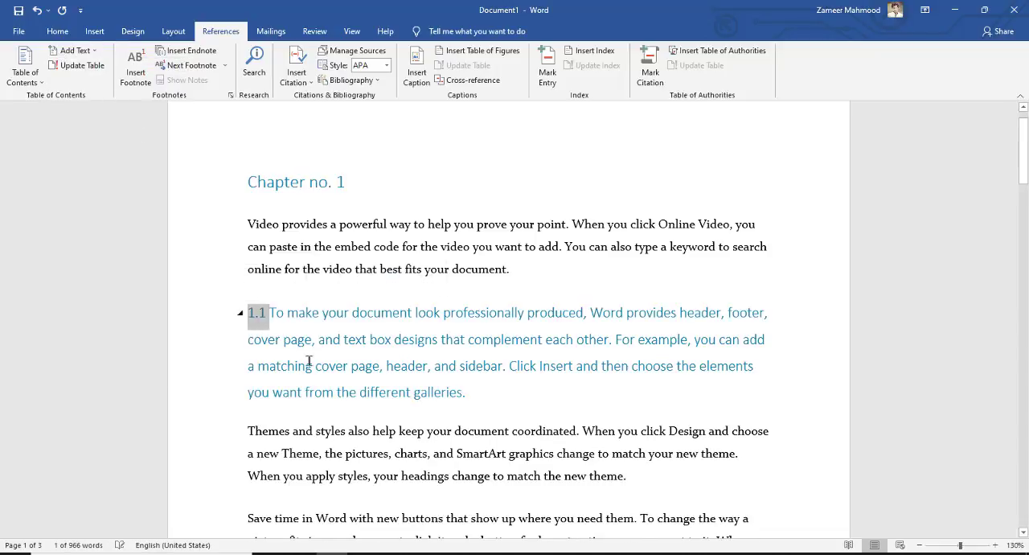
pyautogui.scroll(-3, 309, 357)
pyautogui.hotkey('ctrl', 'z')
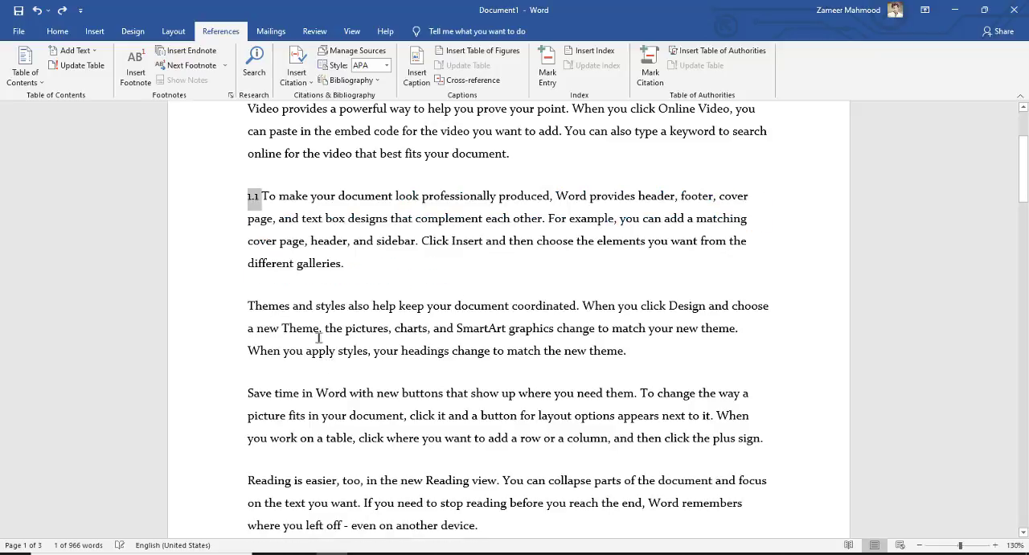
# Step: Put "1.1" on its own line above its paragraph and mark it as a Level 2 table of contents entry
pyautogui.click(262, 198)
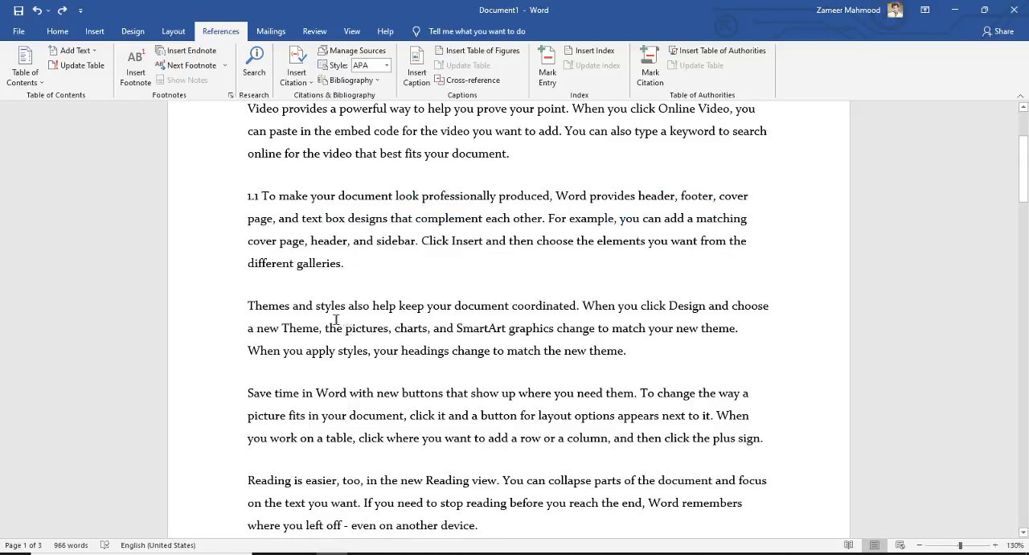
pyautogui.press('Return')
pyautogui.click(209, 202)
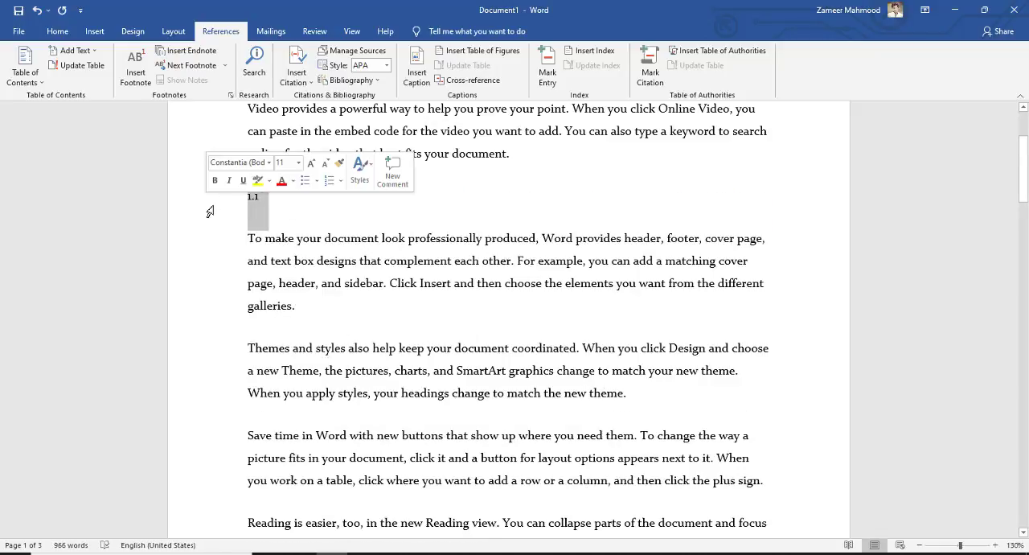
pyautogui.click(79, 50)
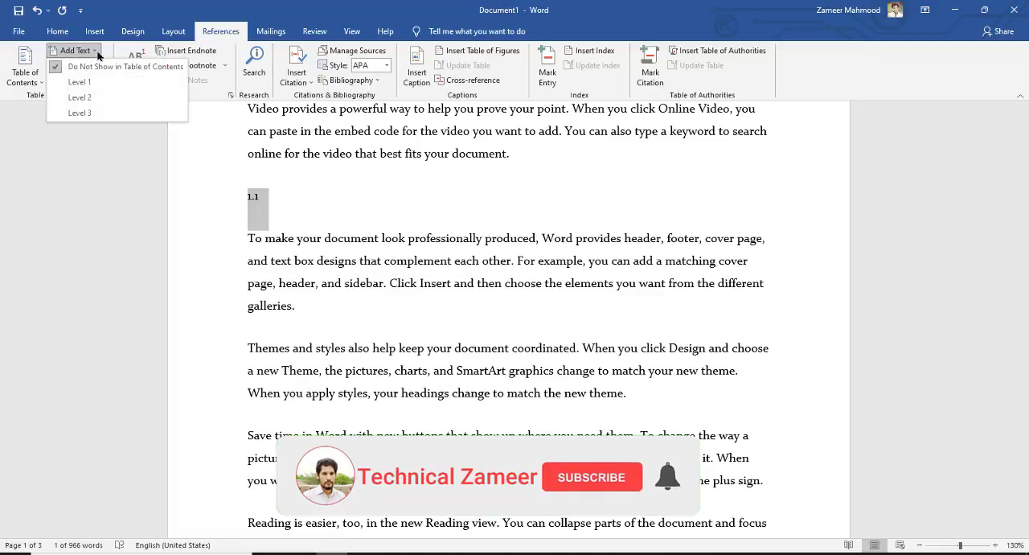
pyautogui.click(100, 94)
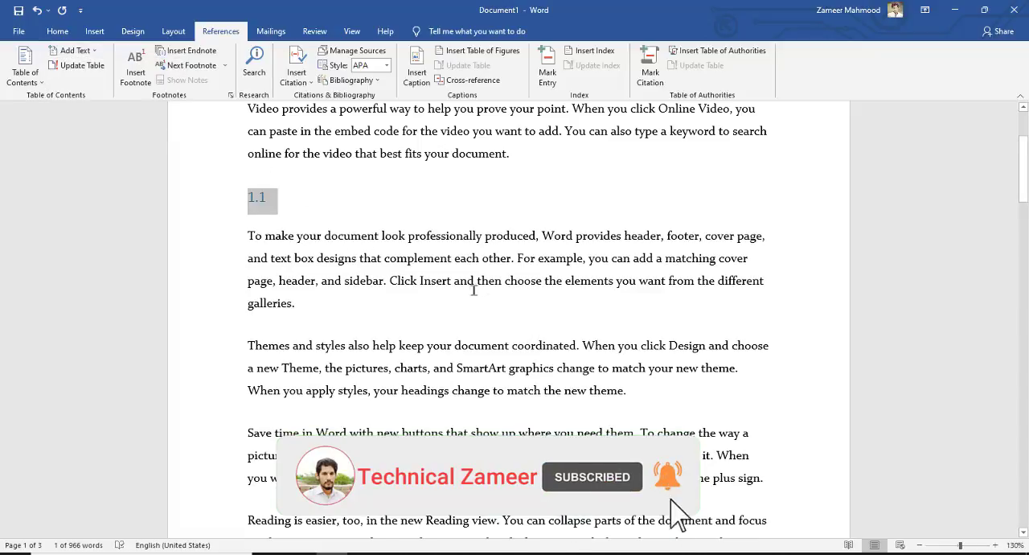
# Step: Insert the number "1.2" before the "Reading is easier" paragraph in Chapter no. 1
pyautogui.scroll(-8, 475, 291)
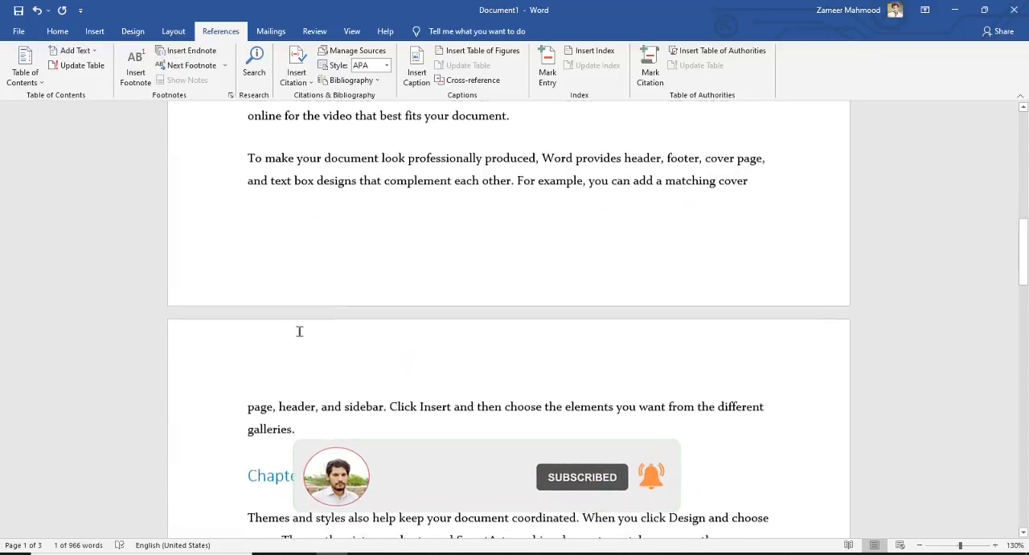
pyautogui.scroll(5, 299, 348)
pyautogui.click(255, 220)
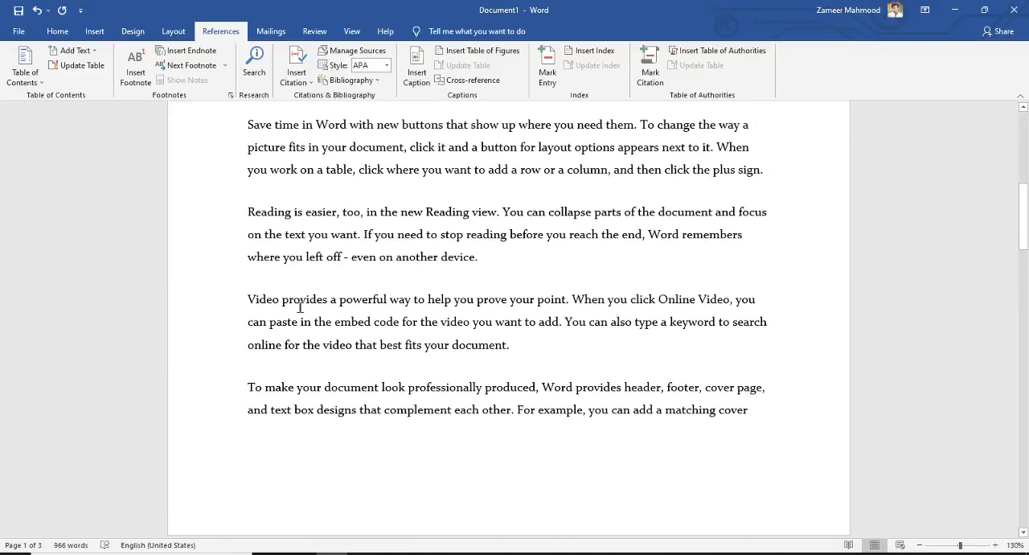
pyautogui.write('1.2')
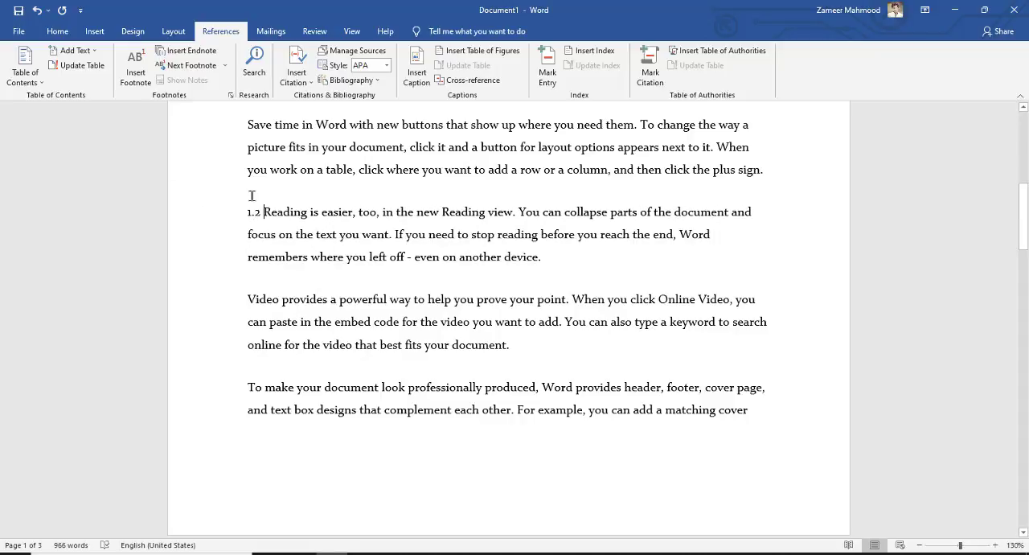
# Step: Try to mark only the number 1.2 at the start of its paragraph as Level 2
pyautogui.moveTo(262, 210); pyautogui.dragTo(232, 210)
pyautogui.click(297, 259)
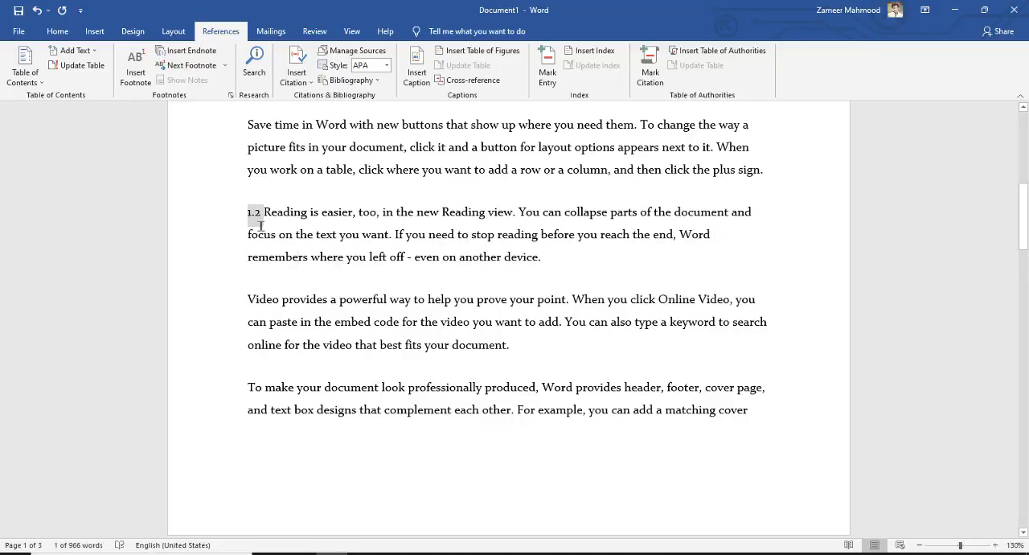
pyautogui.doubleClick(249, 211)
pyautogui.click(75, 50)
pyautogui.click(102, 100)
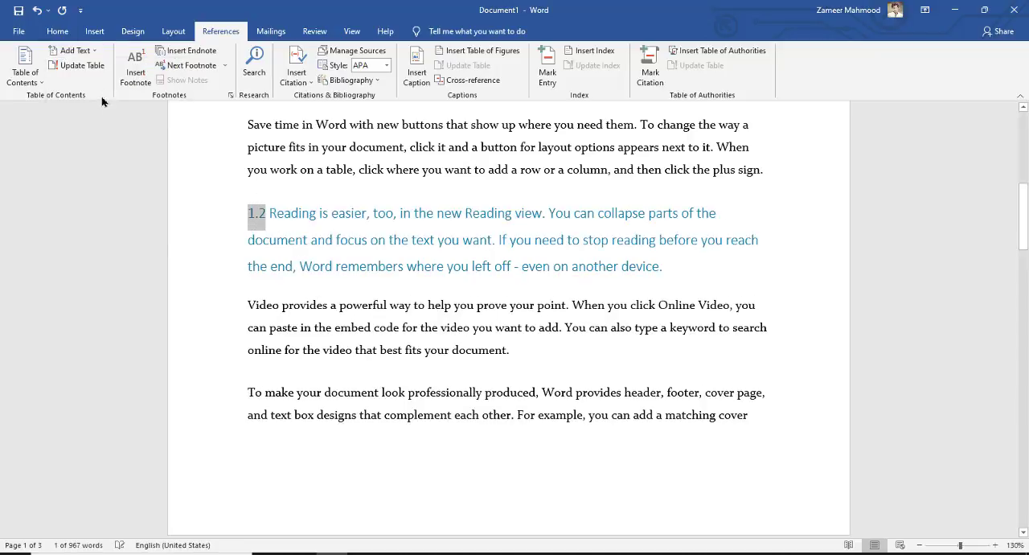
pyautogui.hotkey('ctrl', 'z')
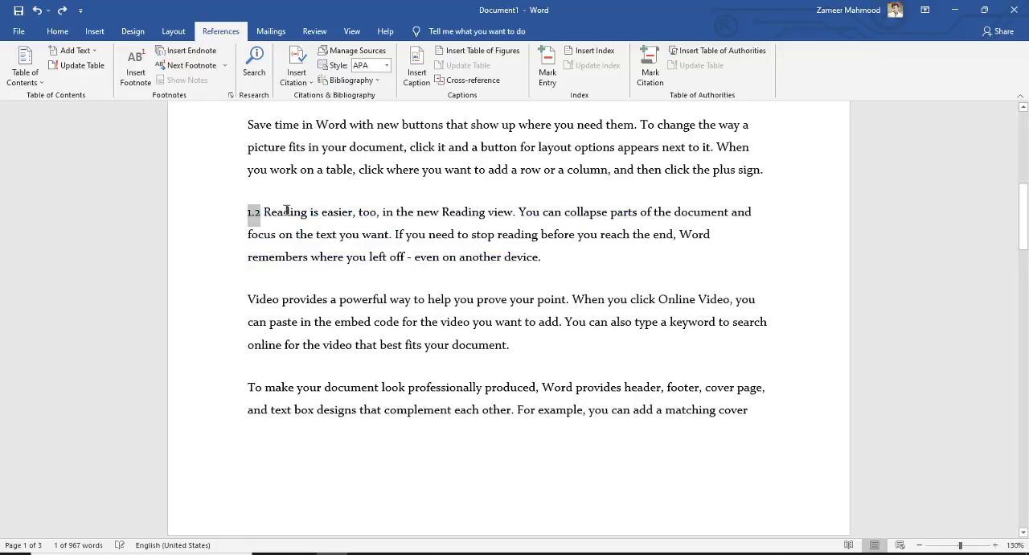
# Step: Put "1.2" on its own line above its paragraph and mark it as a Level 2 table of contents entry
pyautogui.click(265, 211)
pyautogui.press('Return')
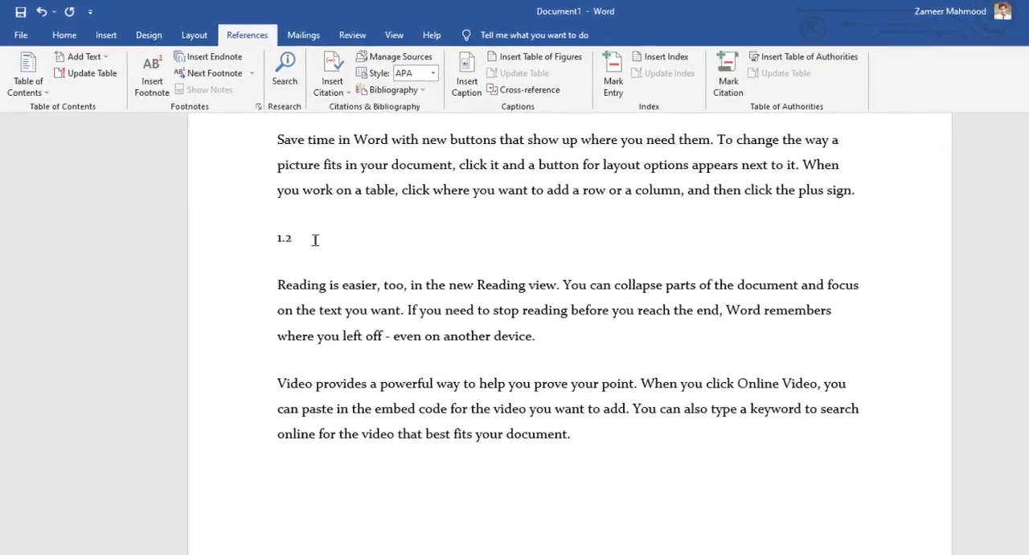
pyautogui.tripleClick(315, 239)
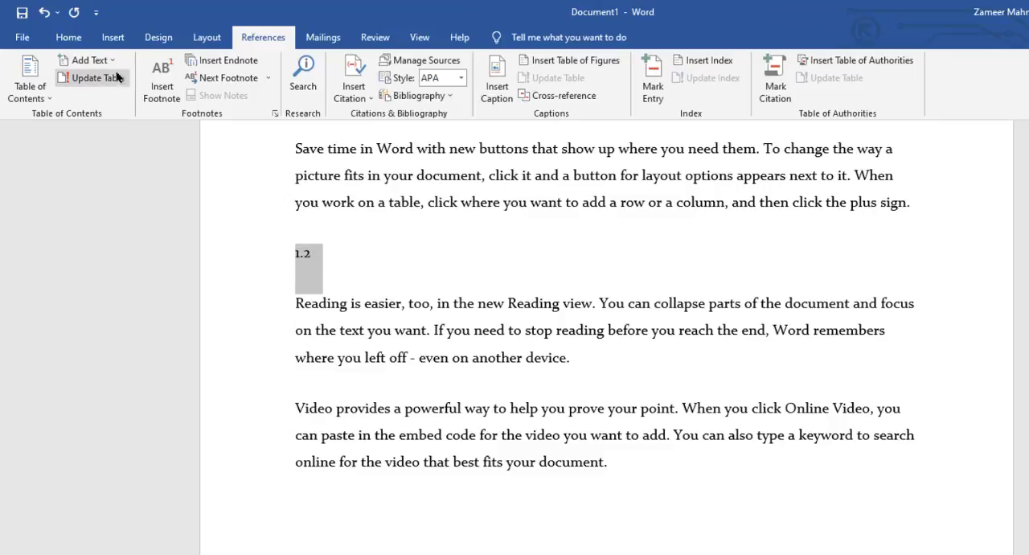
pyautogui.click(81, 56)
pyautogui.click(140, 123)
# Step: Insert "2.1" on its own line above Chapter no. 2's "Reading is easier" paragraph and mark it as Level 2
pyautogui.scroll(7, 393, 350)
pyautogui.scroll(-2, 408, 356)
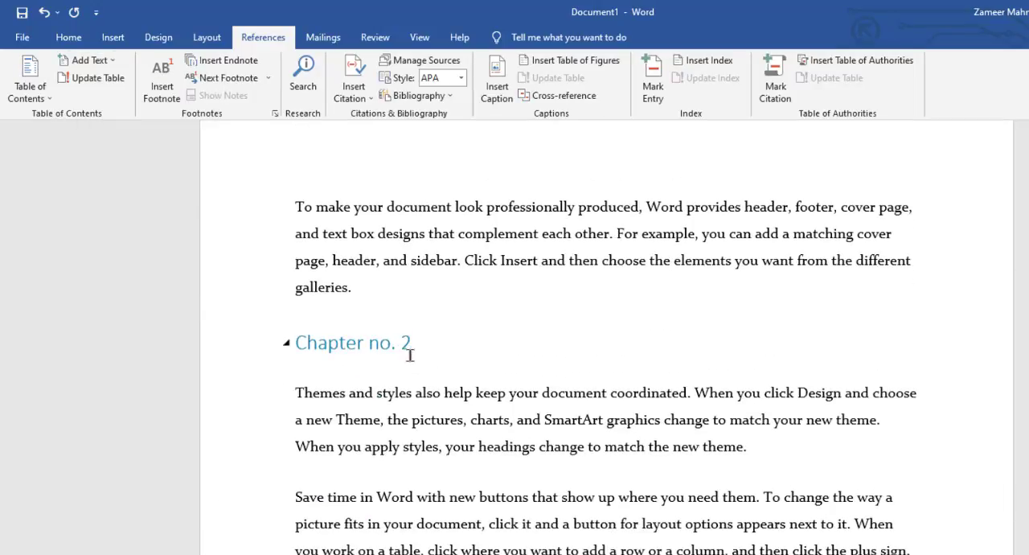
pyautogui.scroll(-5, 406, 357)
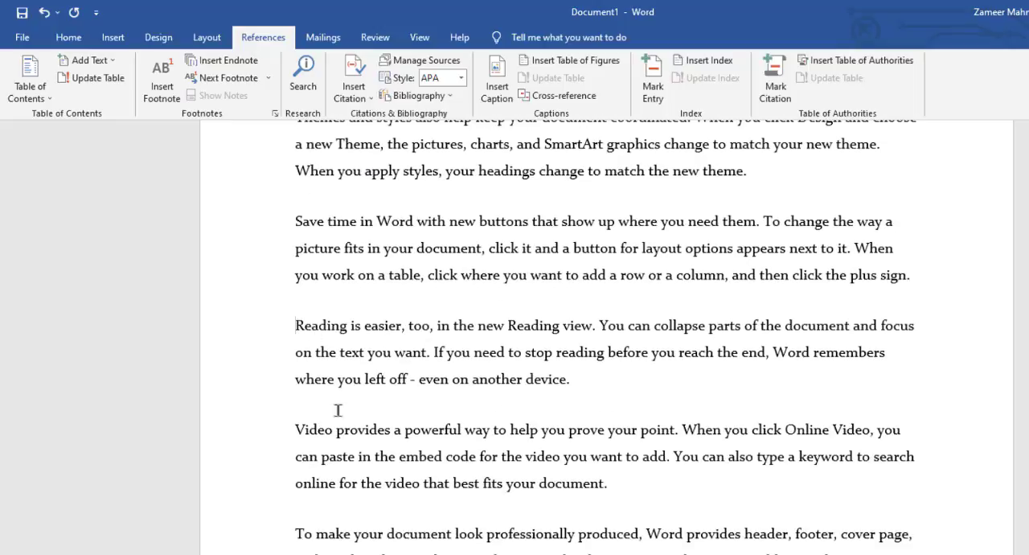
pyautogui.write('2.1')
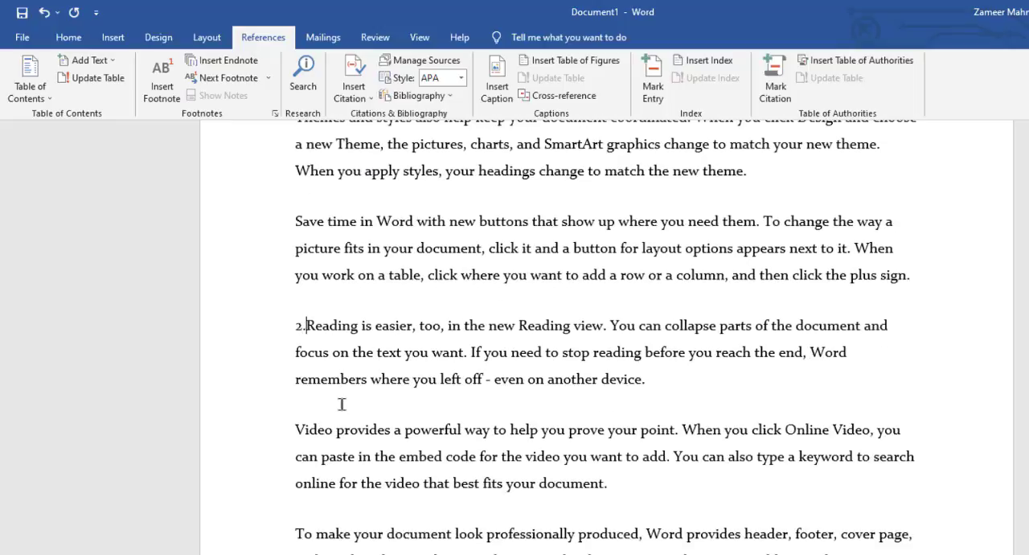
pyautogui.press('Return')
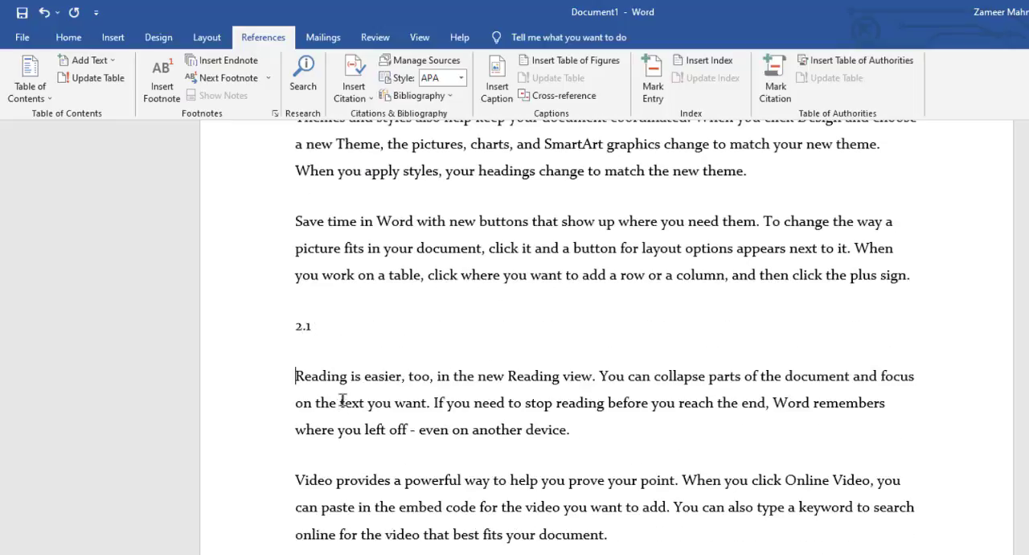
pyautogui.tripleClick(345, 324)
pyautogui.click(87, 60)
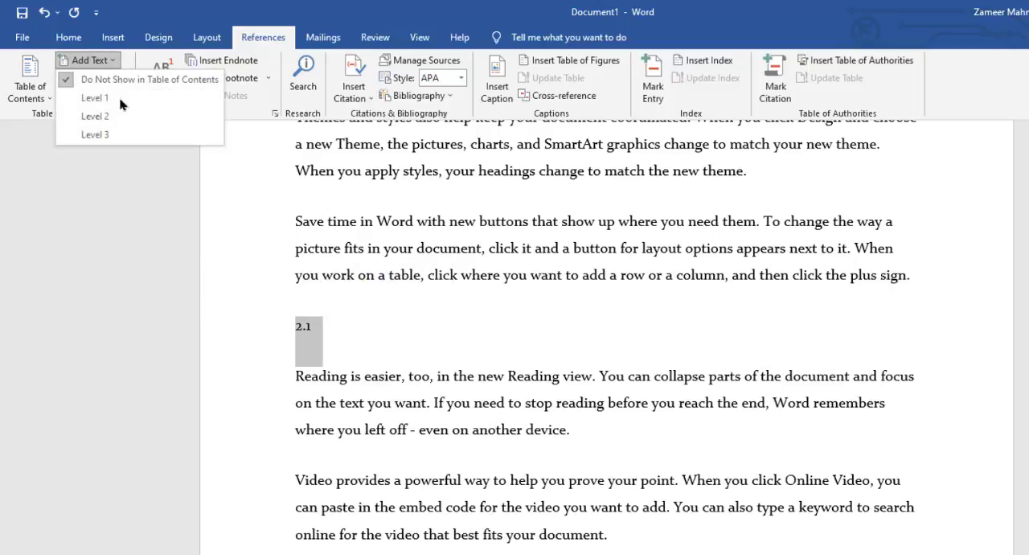
pyautogui.click(120, 117)
# Step: Insert "2.2" on its own line above Chapter no. 2's "Themes and styles" paragraph and mark it as a Level 2 table of contents entry
pyautogui.scroll(-5, 301, 315)
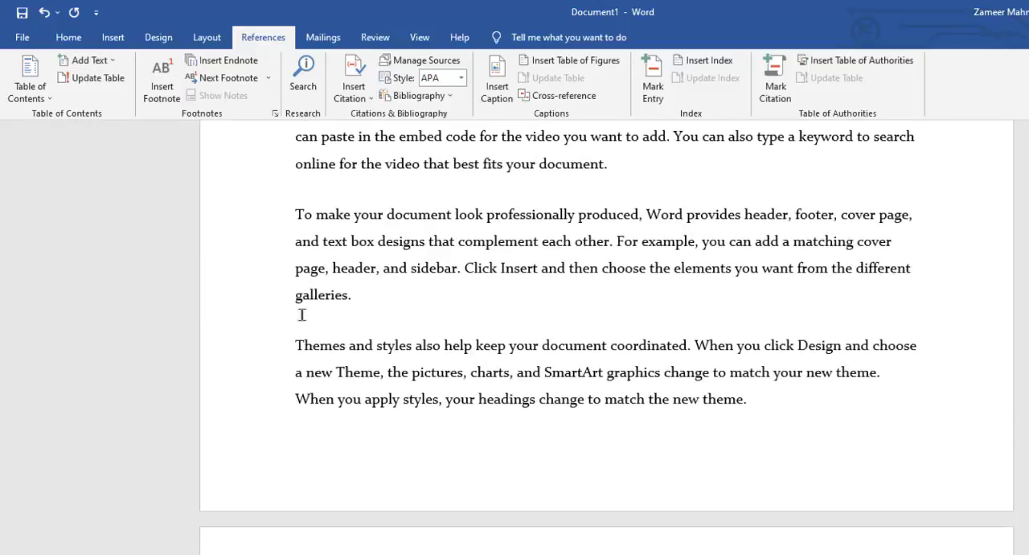
pyautogui.press('Return')
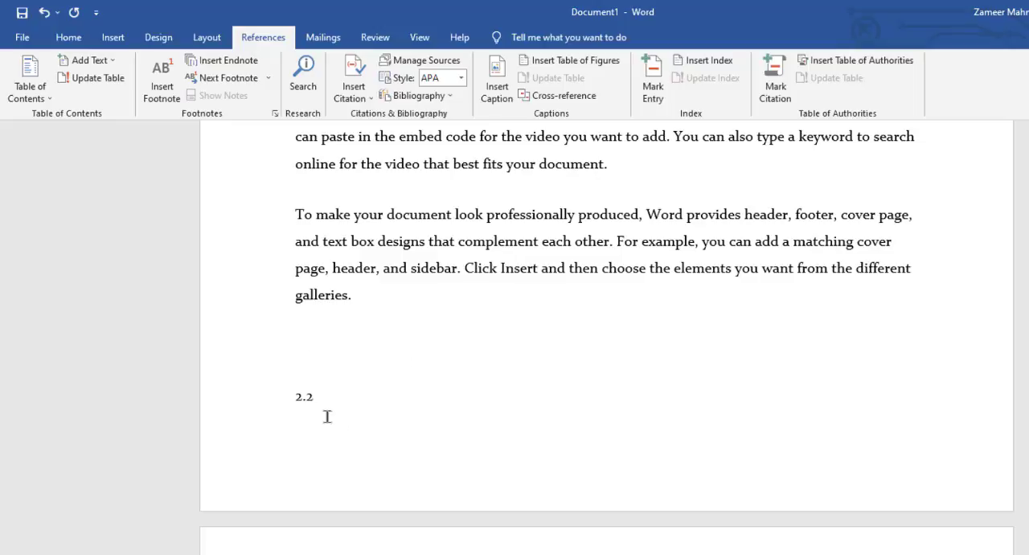
pyautogui.click(264, 395)
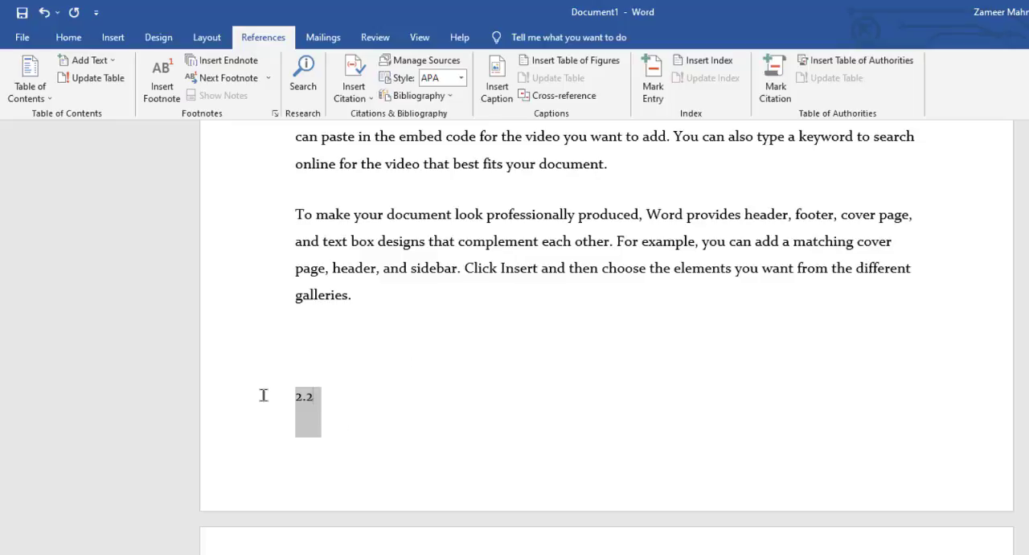
pyautogui.click(113, 66)
pyautogui.click(119, 124)
# Step: Insert "3.1" on its own line above the "Save time in Word" paragraph at the start of the next page
pyautogui.scroll(-10, 396, 422)
pyautogui.scroll(-3, 398, 501)
pyautogui.scroll(6, 404, 527)
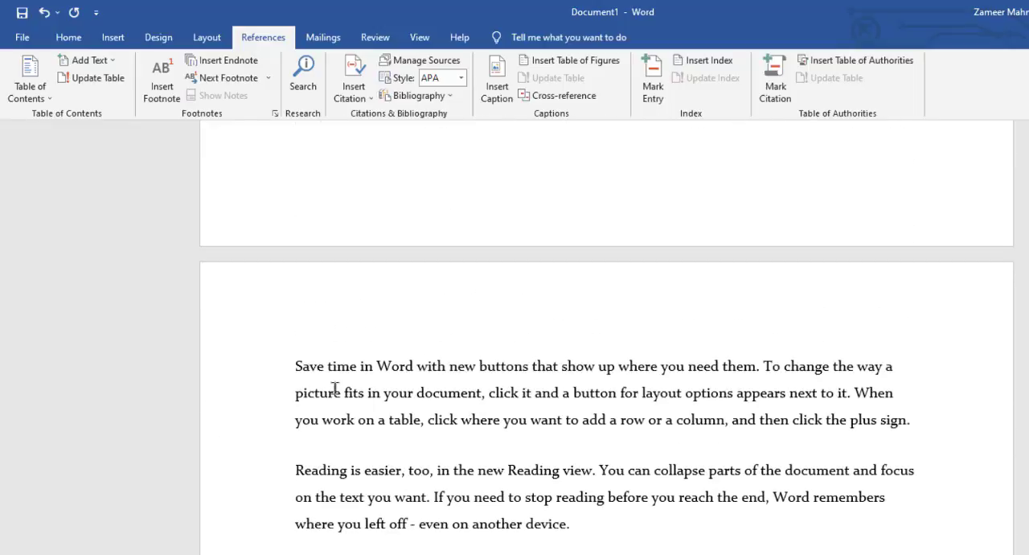
pyautogui.click(297, 368)
pyautogui.write('3')
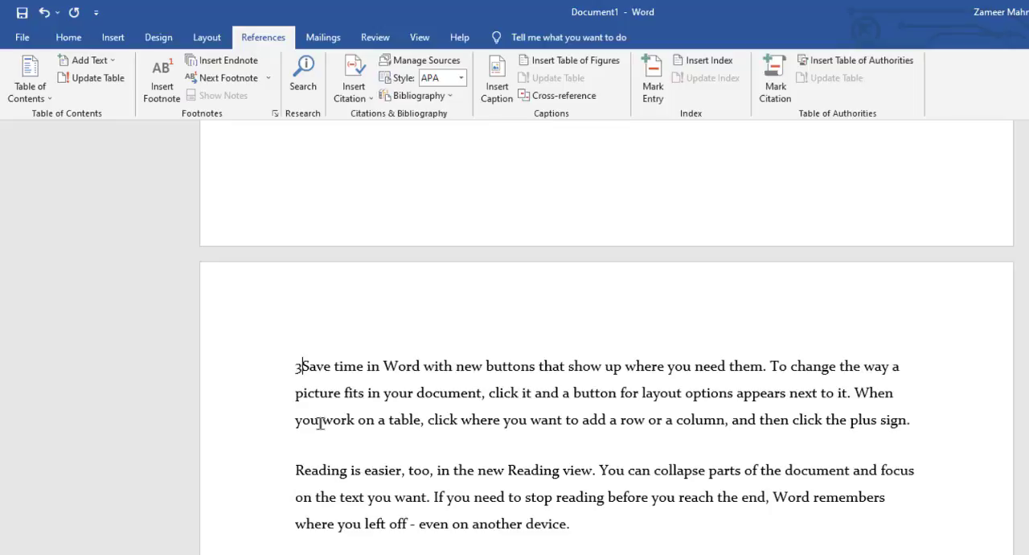
pyautogui.write('.')
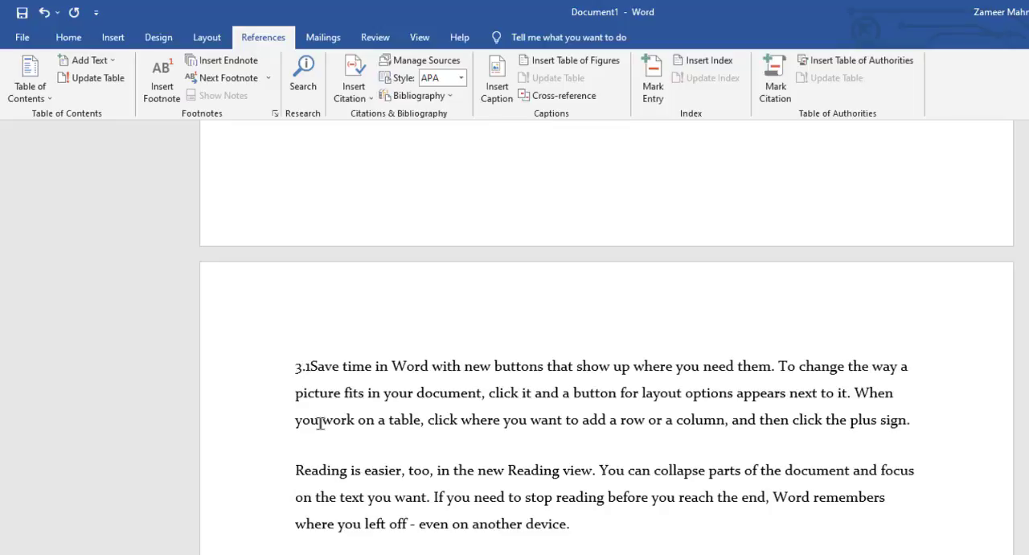
pyautogui.press('BackSpace')
pyautogui.press('BackSpace')
pyautogui.press('BackSpace')
pyautogui.write('3.1')
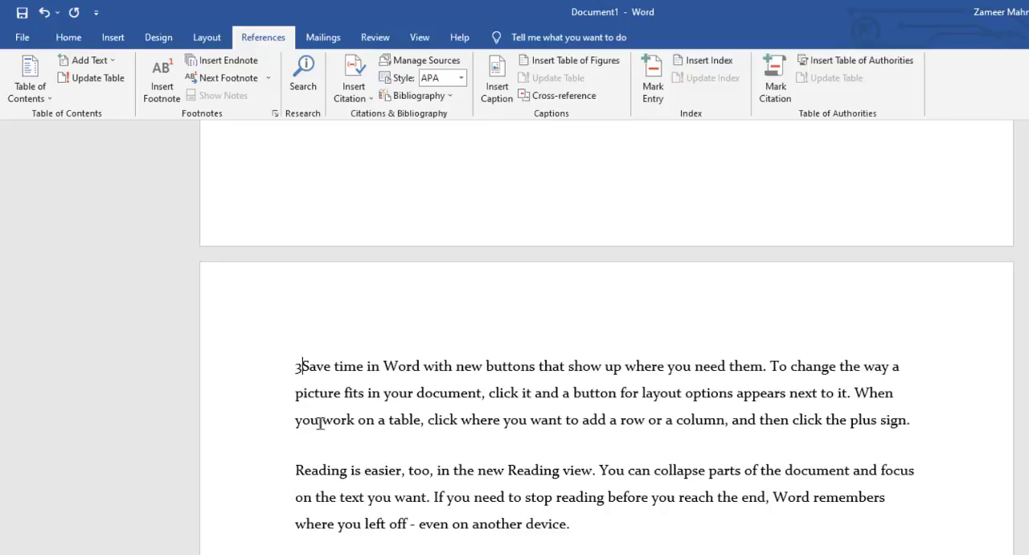
pyautogui.press('Return')
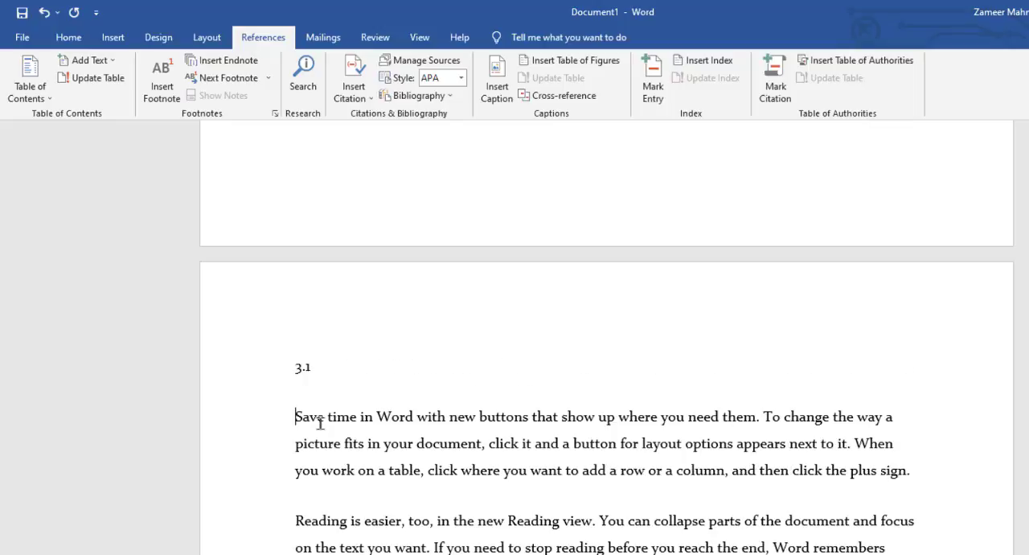
# Step: Mark the "3.1" line as a Level 3 table of contents entry
pyautogui.click(250, 368)
pyautogui.click(88, 61)
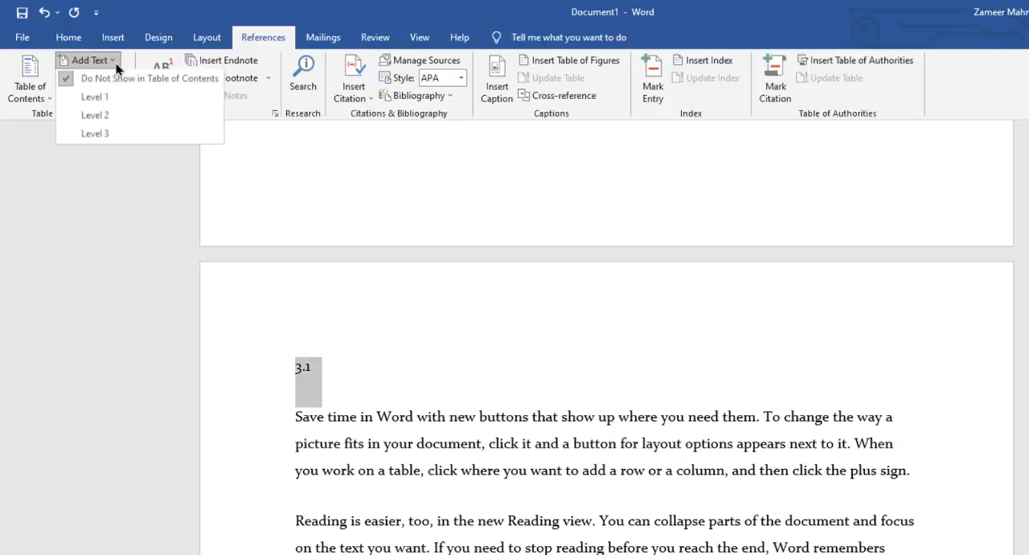
pyautogui.click(119, 139)
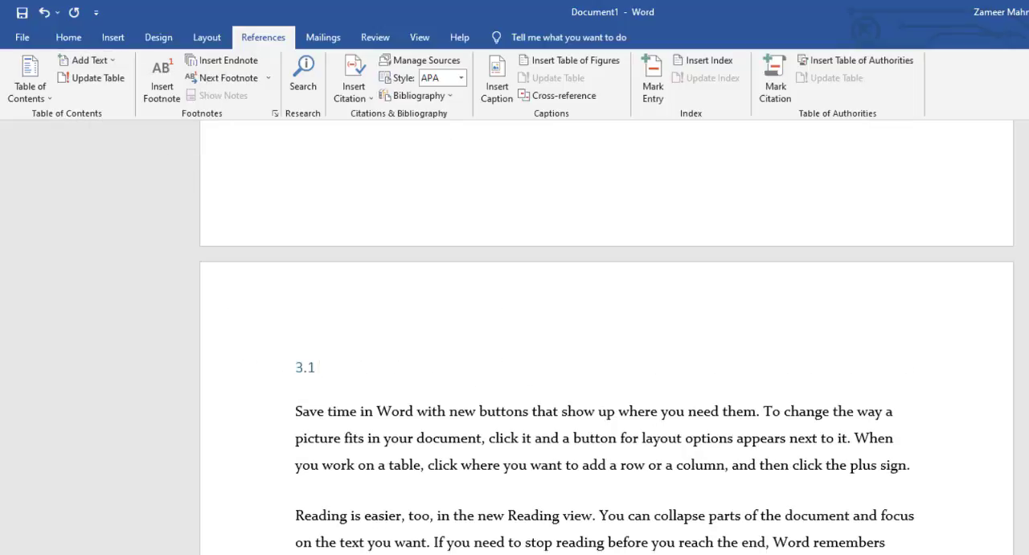
# Step: Review the marked chapter titles and numbered subsections throughout the document, ending at Chapter no. 1
pyautogui.scroll(-15, 607, 337)
pyautogui.scroll(5, 607, 338)
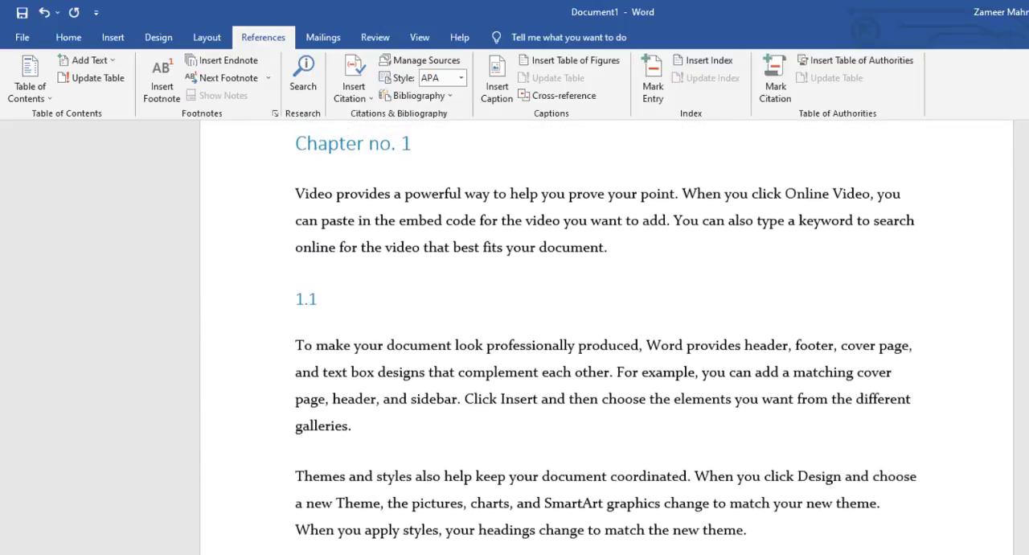
pyautogui.scroll(2, 607, 338)
pyautogui.scroll(-3, 607, 337)
pyautogui.scroll(2, 607, 338)
pyautogui.scroll(1, 607, 338)
pyautogui.scroll(-8, 607, 338)
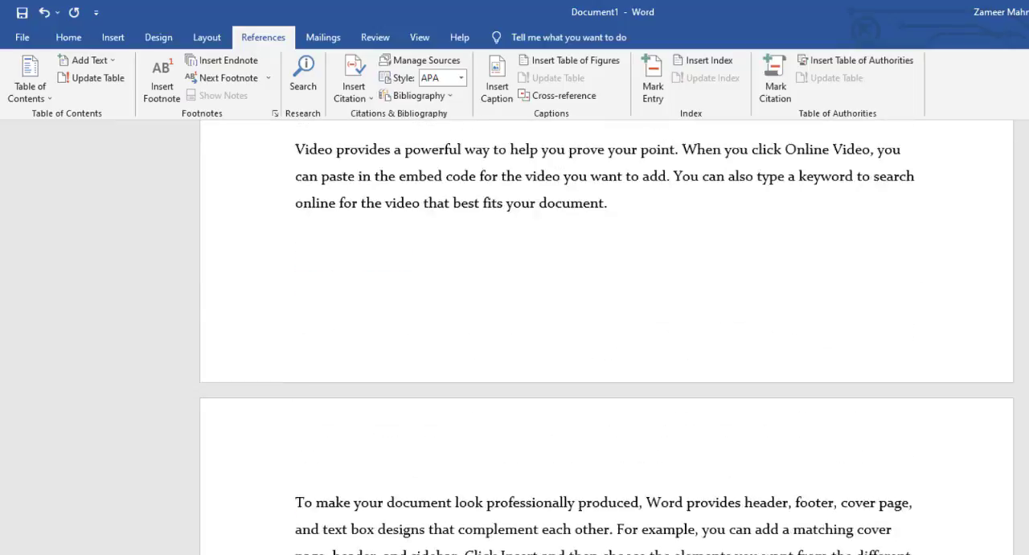
pyautogui.scroll(5, 607, 338)
pyautogui.scroll(-3, 607, 337)
pyautogui.scroll(4, 607, 338)
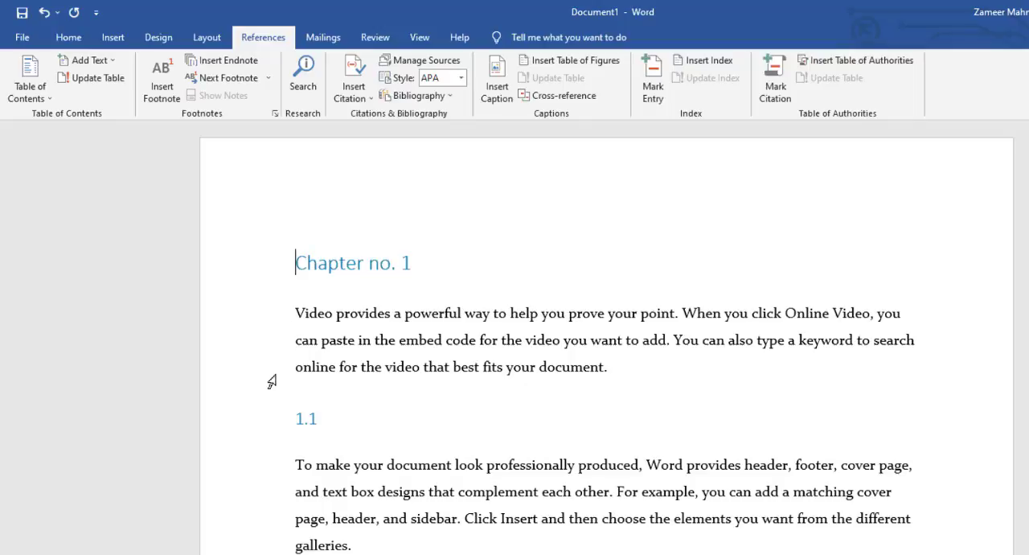
# Step: Add blank lines above the Chapter no. 1 title until it moves to the second page, leaving the first page empty
pyautogui.press('Return')
pyautogui.press('Return')
pyautogui.press('Return')
pyautogui.press('Return')
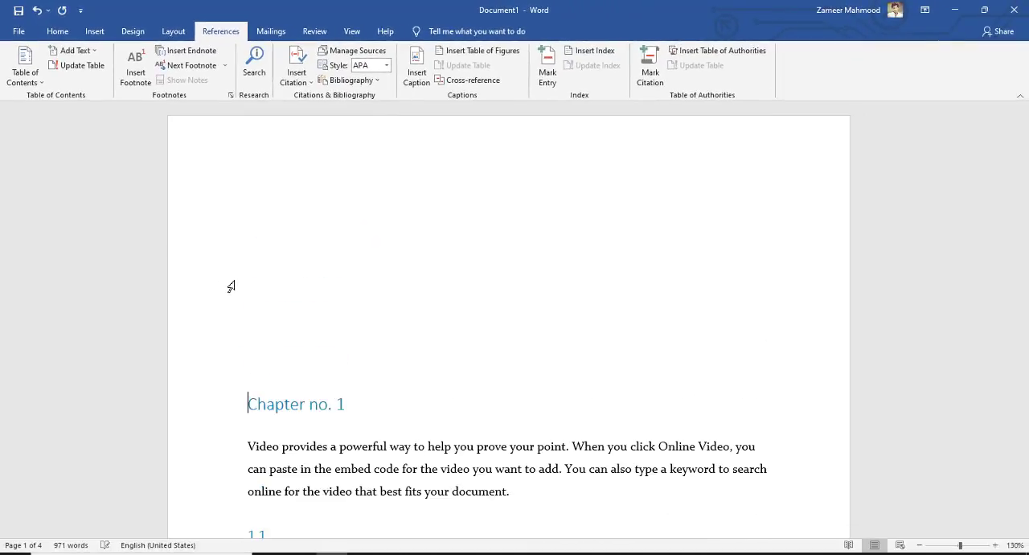
pyautogui.press('Return')
pyautogui.press('Return')
pyautogui.press('Return')
pyautogui.press('Return')
pyautogui.press('Return')
pyautogui.press('Return')
pyautogui.press('Return')
pyautogui.press('Return')
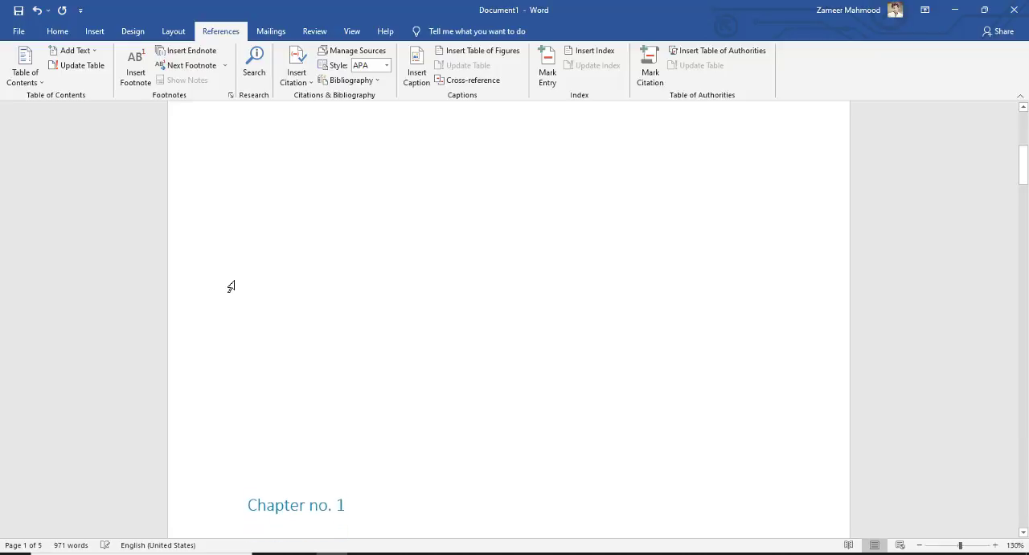
pyautogui.press('Return')
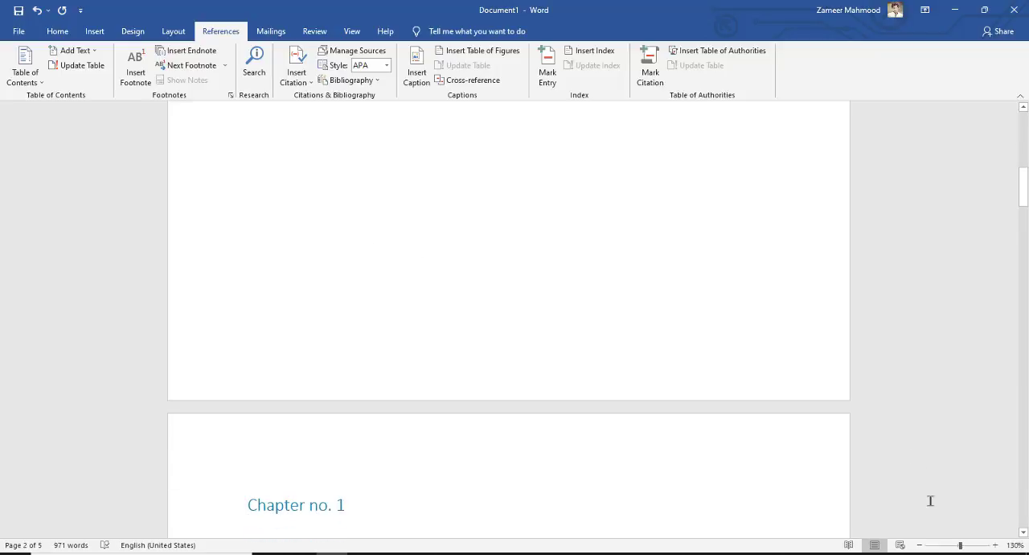
# Step: Insert an Automatic Table 1 table of contents at the start of the blank first page
pyautogui.click(920, 545)
pyautogui.click(919, 545)
pyautogui.click(920, 545)
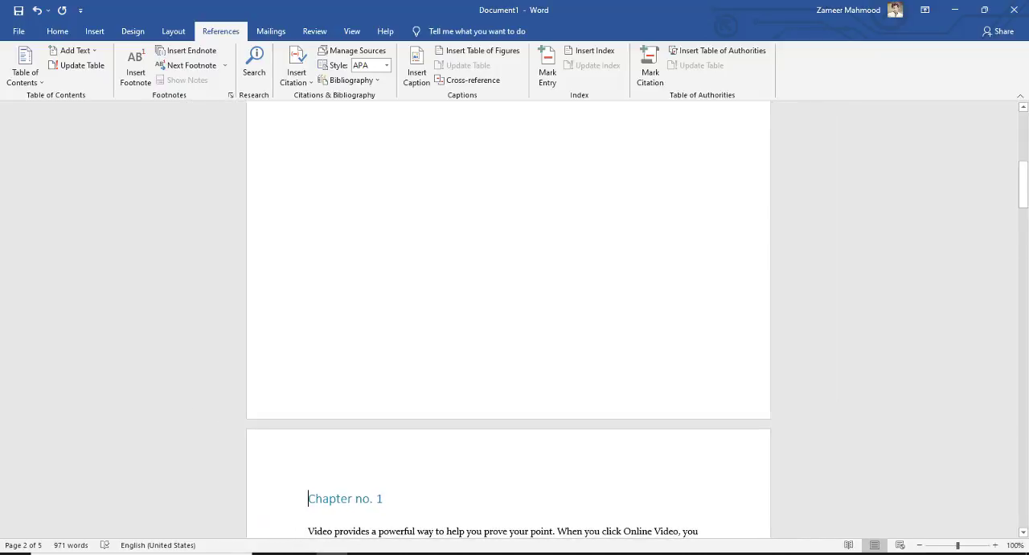
pyautogui.moveTo(1027, 129)
pyautogui.mouseDown()
pyautogui.moveTo(1026, 150)
pyautogui.moveTo(1027, 128)
pyautogui.mouseUp()
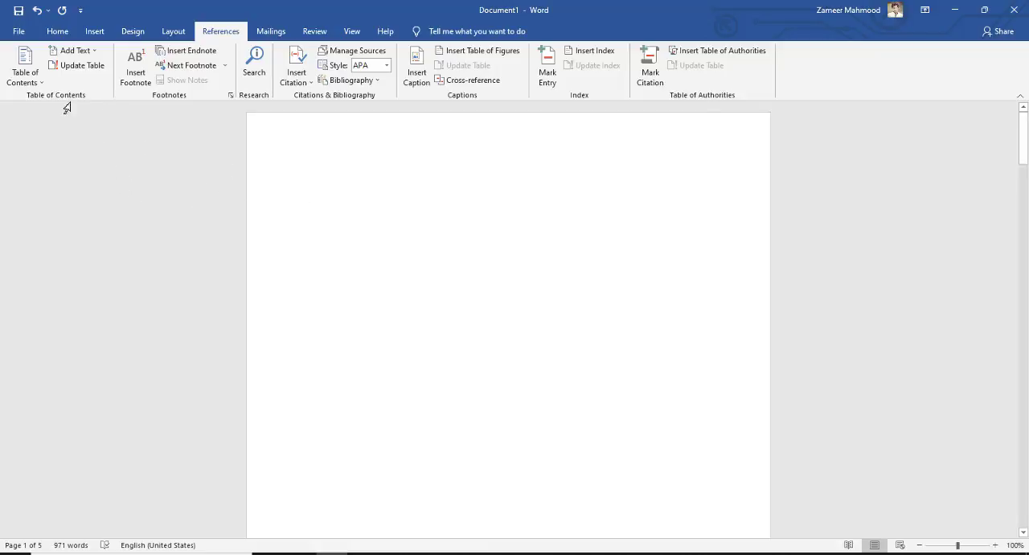
pyautogui.click(76, 51)
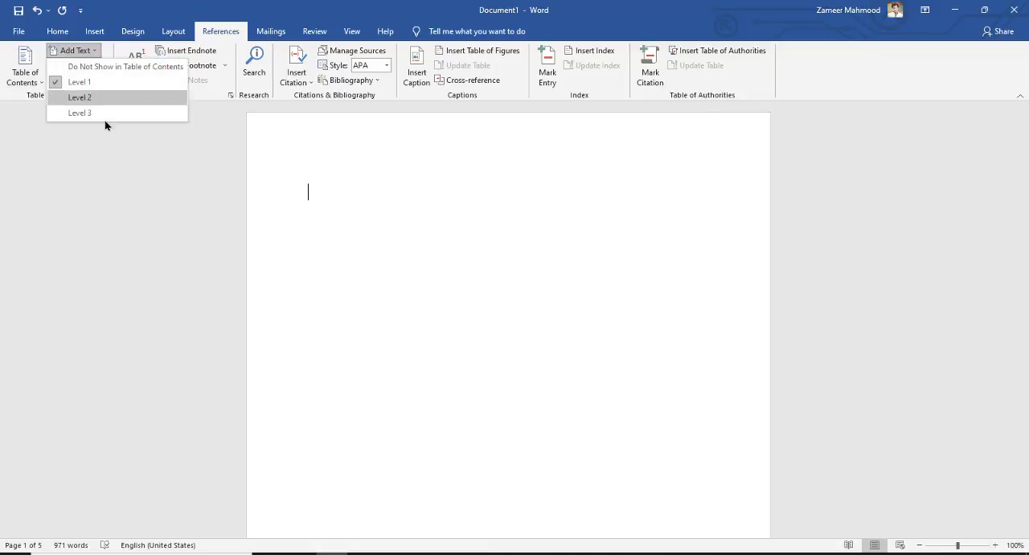
pyautogui.click(65, 135)
pyautogui.click(36, 81)
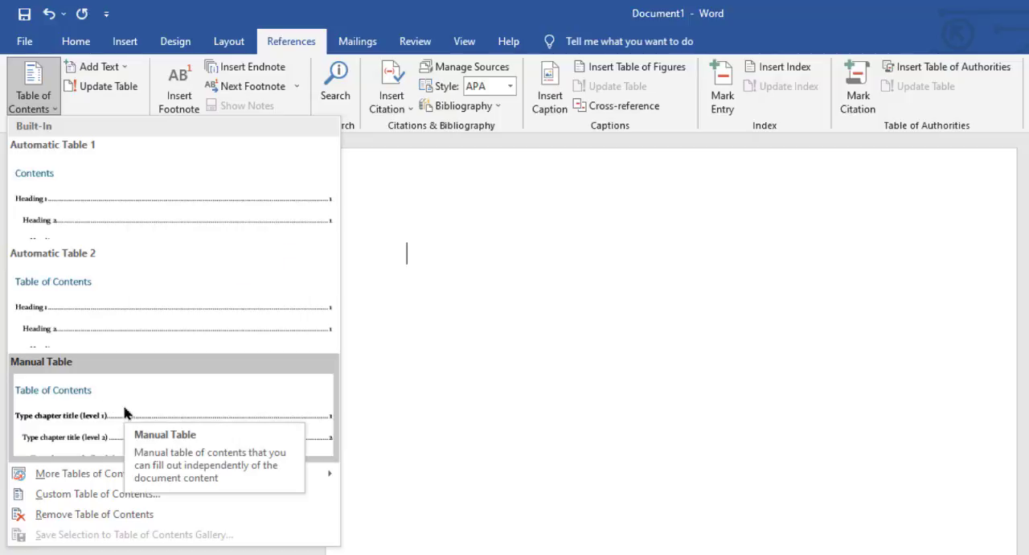
pyautogui.click(135, 199)
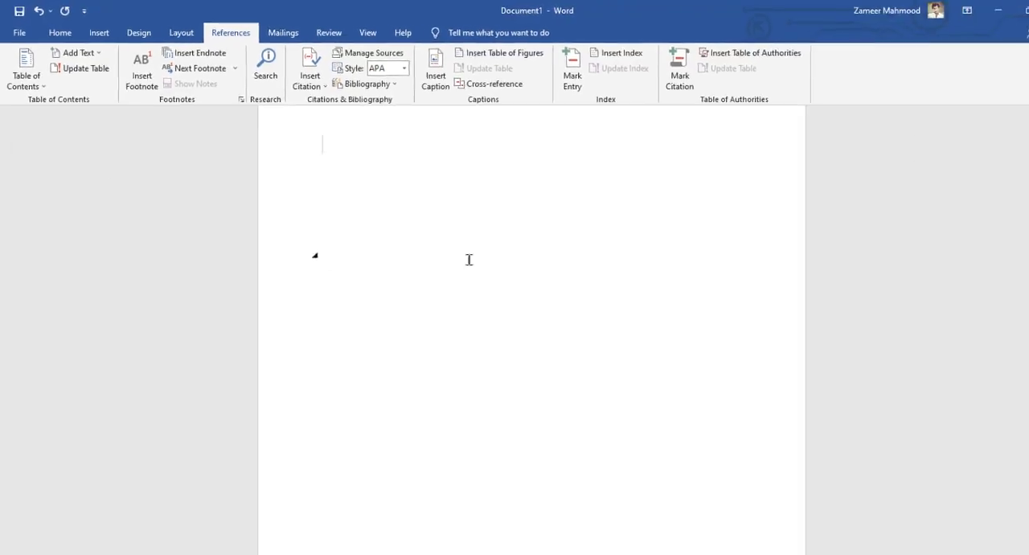
# Step: Examine the entries and page numbers in the generated table of contents and look through the document
pyautogui.moveTo(1024, 198); pyautogui.dragTo(1024, 97)
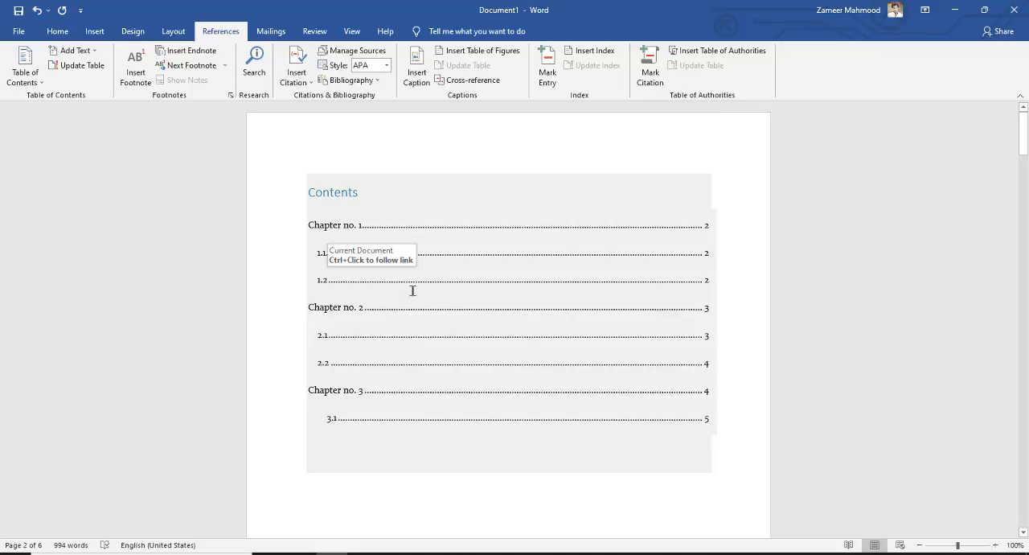
pyautogui.moveTo(1025, 143); pyautogui.dragTo(1024, 540)
pyautogui.moveTo(1023, 496); pyautogui.dragTo(1023, 113)
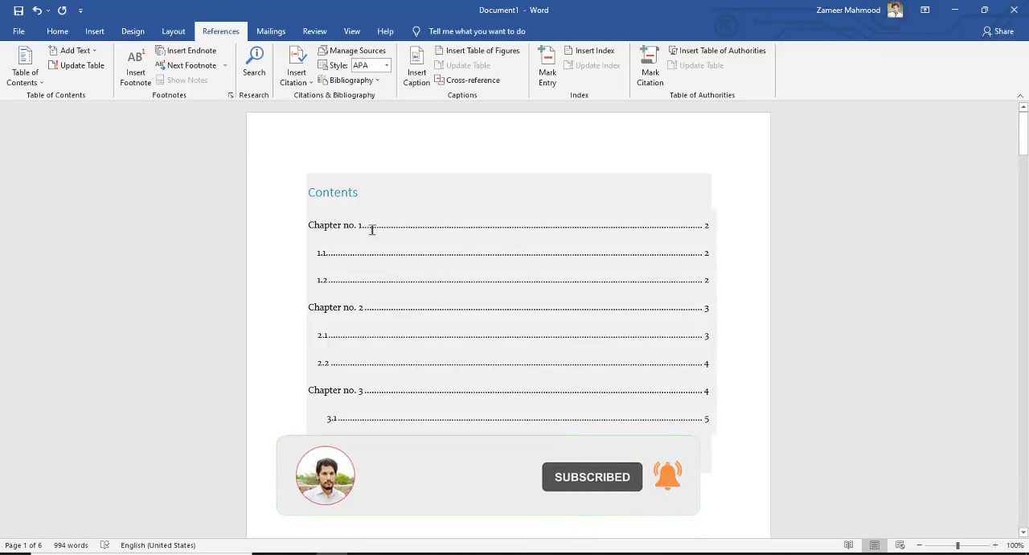
pyautogui.click(375, 230)
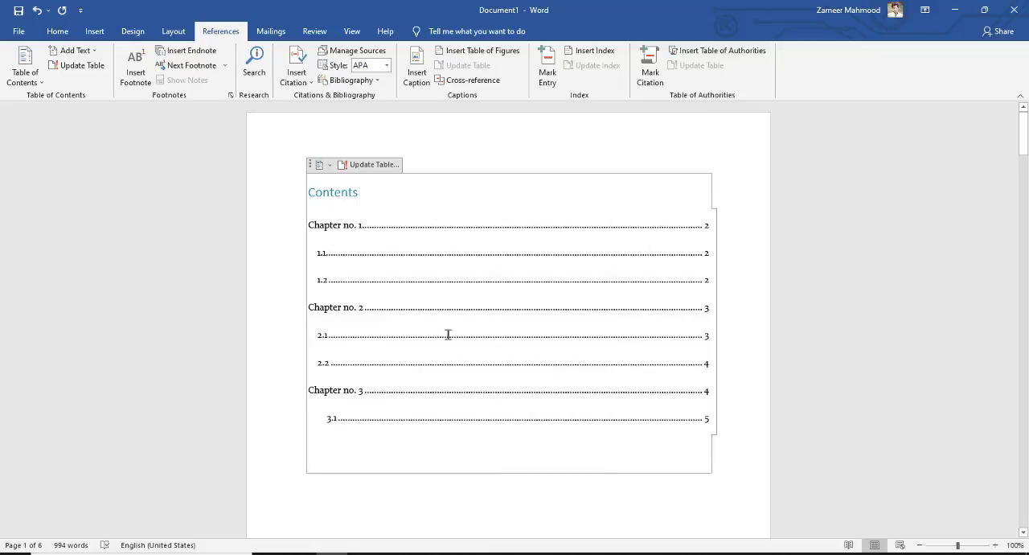
pyautogui.scroll(-1, 486, 352)
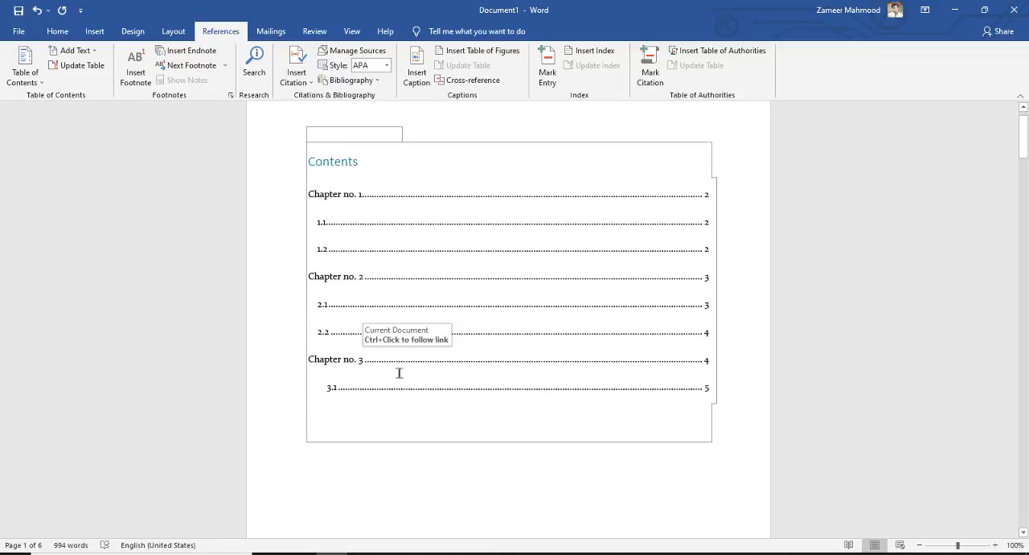
# Step: Adjust the blank lines above the Chapter no. 1 title so the chapter starts at the top of a new page
pyautogui.moveTo(1022, 160); pyautogui.dragTo(1024, 237)
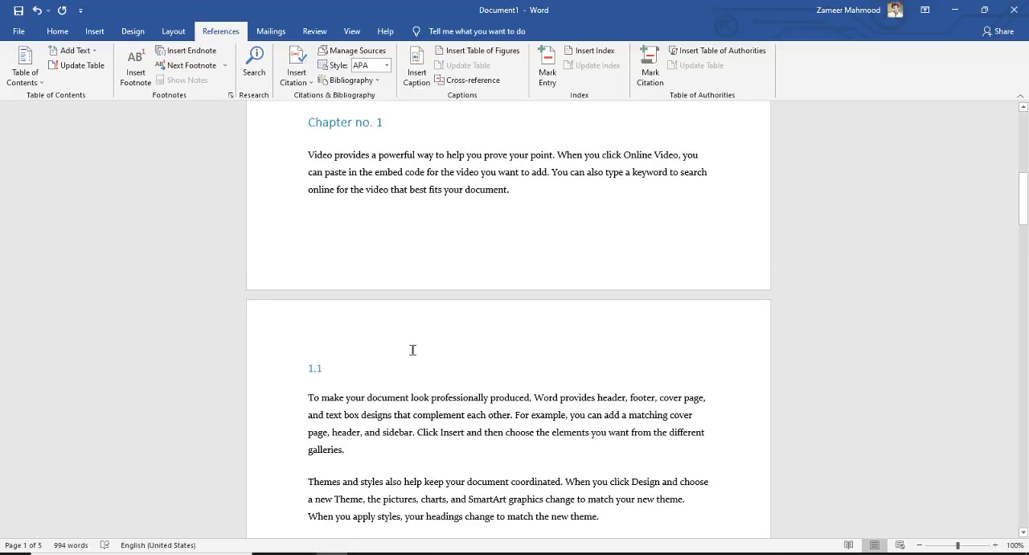
pyautogui.press('Return')
pyautogui.press('Return')
pyautogui.press('Return')
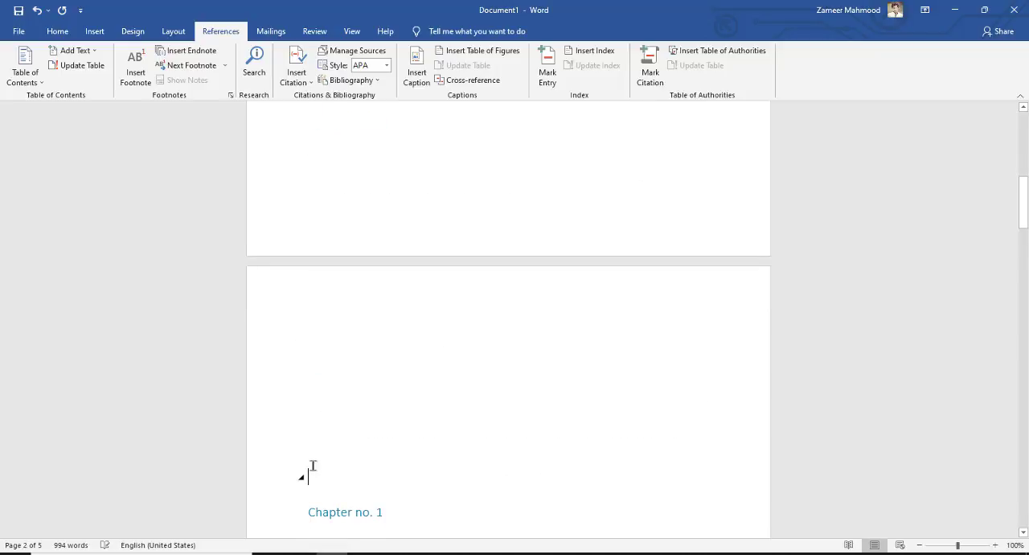
pyautogui.press('BackSpace')
pyautogui.press('BackSpace')
pyautogui.press('BackSpace')
pyautogui.press('BackSpace')
pyautogui.press('BackSpace')
pyautogui.press('BackSpace')
pyautogui.press('BackSpace')
pyautogui.press('BackSpace')
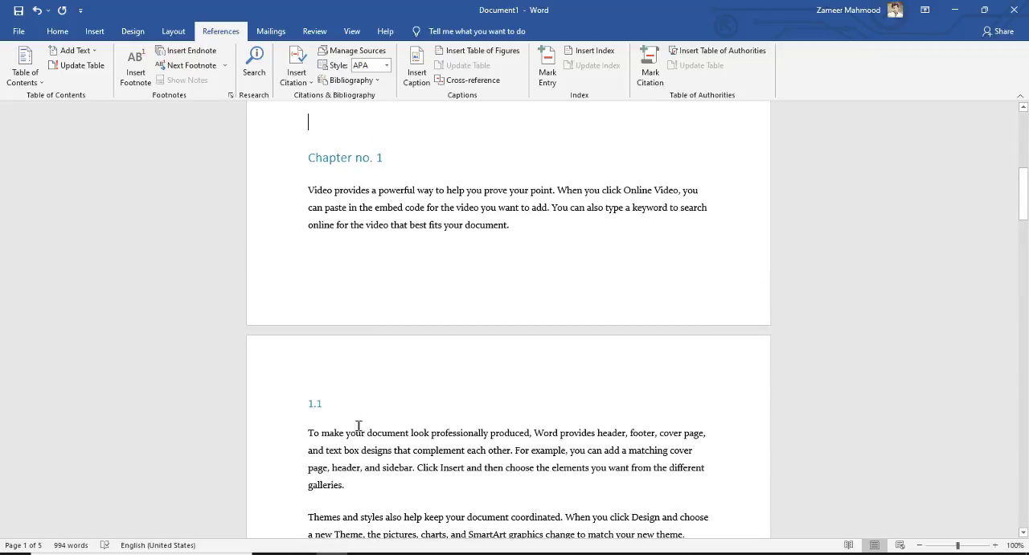
pyautogui.press('Return')
pyautogui.press('Return')
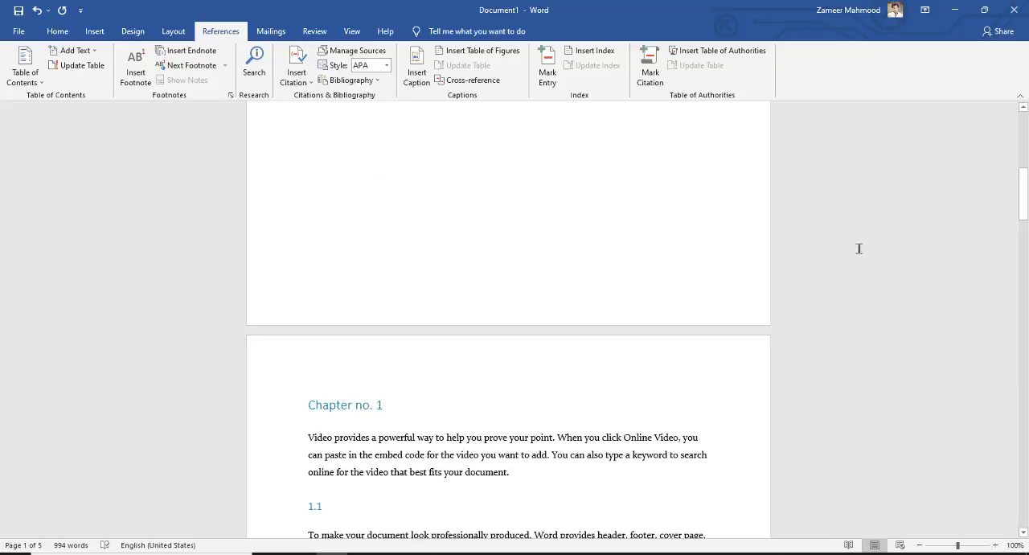
# Step: Add blank lines above the Chapter no. 2 title to move it down toward the end of the third page
pyautogui.moveTo(1022, 193); pyautogui.dragTo(1010, 297)
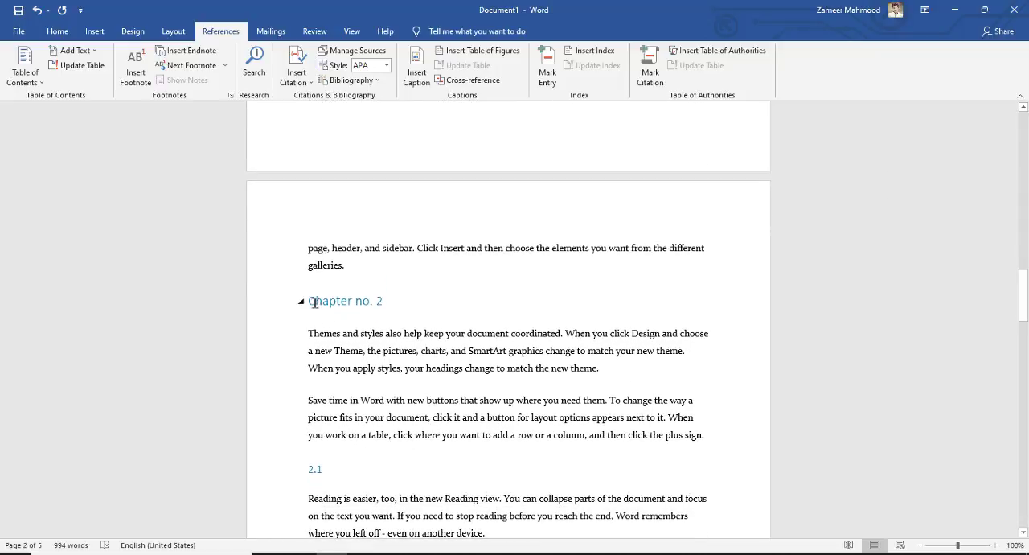
pyautogui.press('Return')
pyautogui.press('Return')
pyautogui.press('Return')
pyautogui.press('Return')
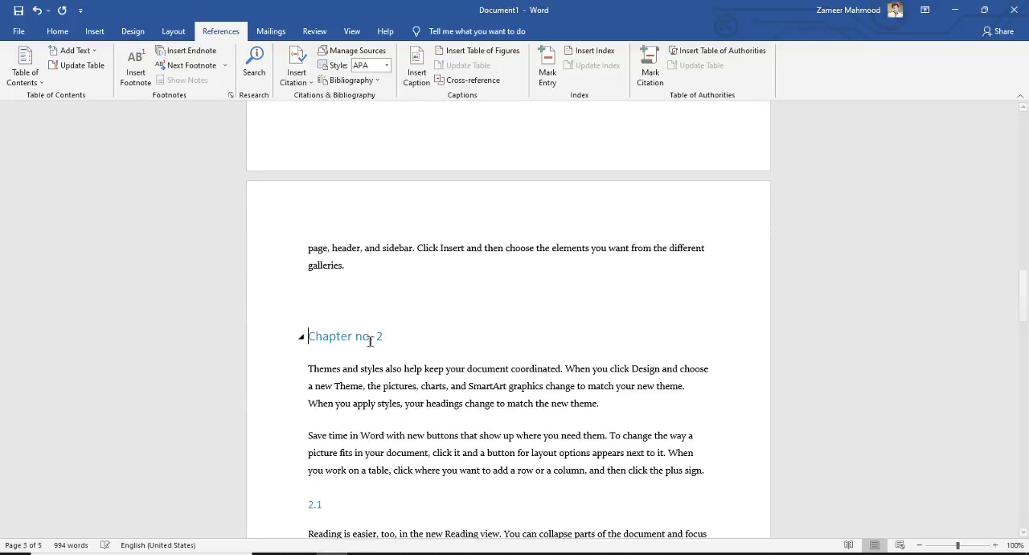
pyautogui.scroll(-1, 460, 302)
pyautogui.scroll(-2, 460, 302)
pyautogui.press('Return')
pyautogui.press('Return')
pyautogui.press('Return')
pyautogui.press('Return')
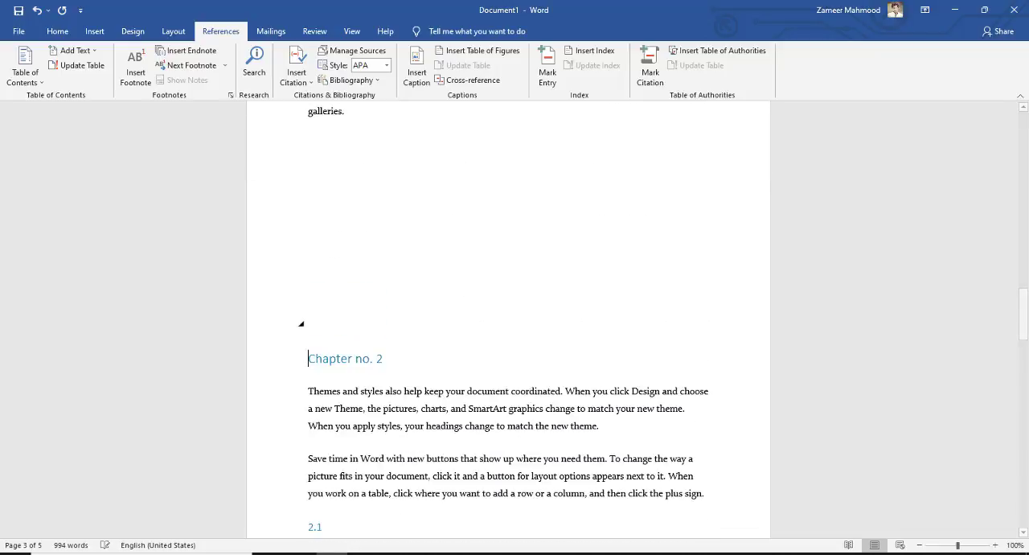
pyautogui.scroll(-3, 456, 303)
pyautogui.press('Return')
pyautogui.press('Return')
pyautogui.press('Return')
pyautogui.press('Return')
pyautogui.press('Return')
pyautogui.press('Return')
pyautogui.press('Return')
pyautogui.press('Return')
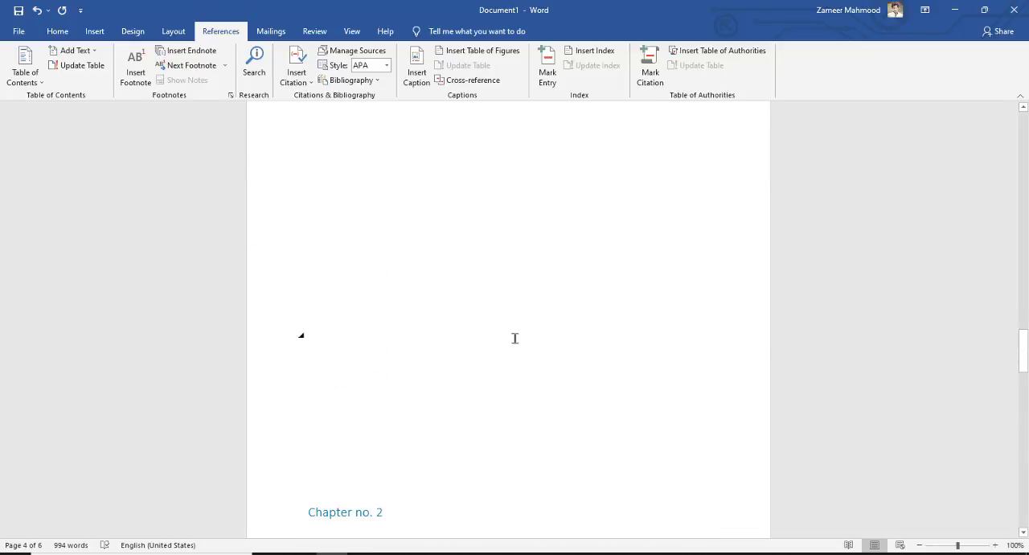
pyautogui.scroll(-6, 512, 338)
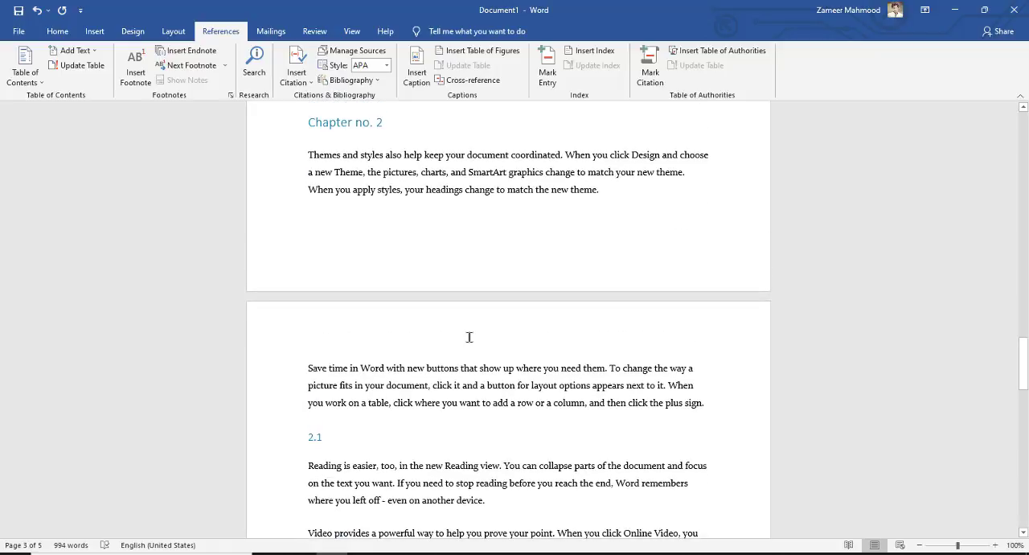
pyautogui.press('Return')
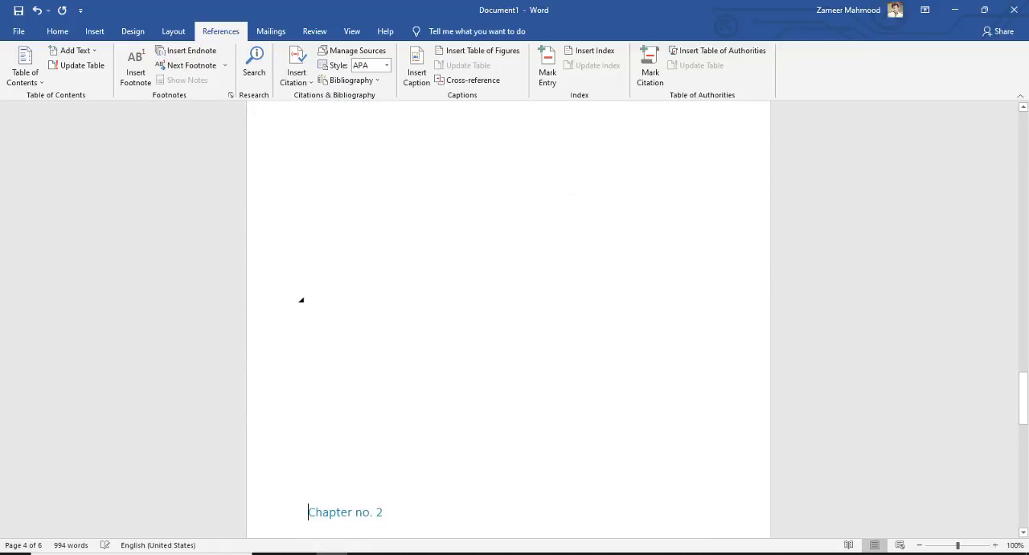
pyautogui.press('BackSpace')
pyautogui.scroll(2, 449, 309)
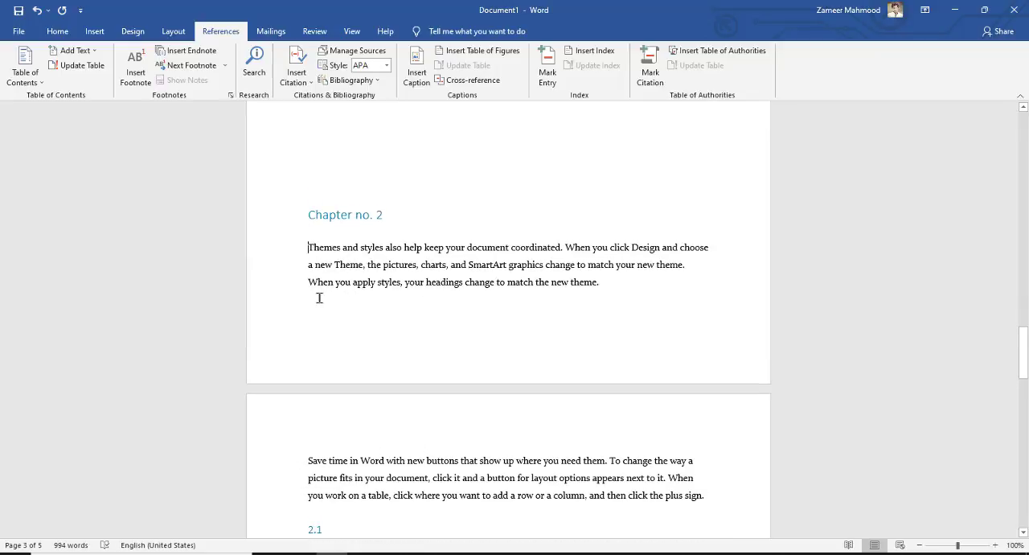
pyautogui.hotkey('ctrl', 'Return')
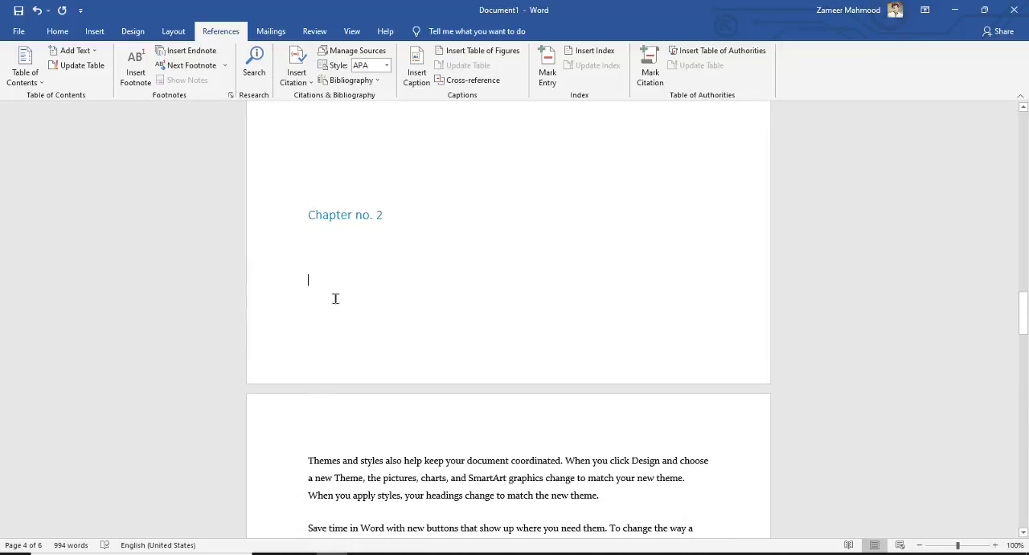
pyautogui.press('Delete')
pyautogui.press('BackSpace')
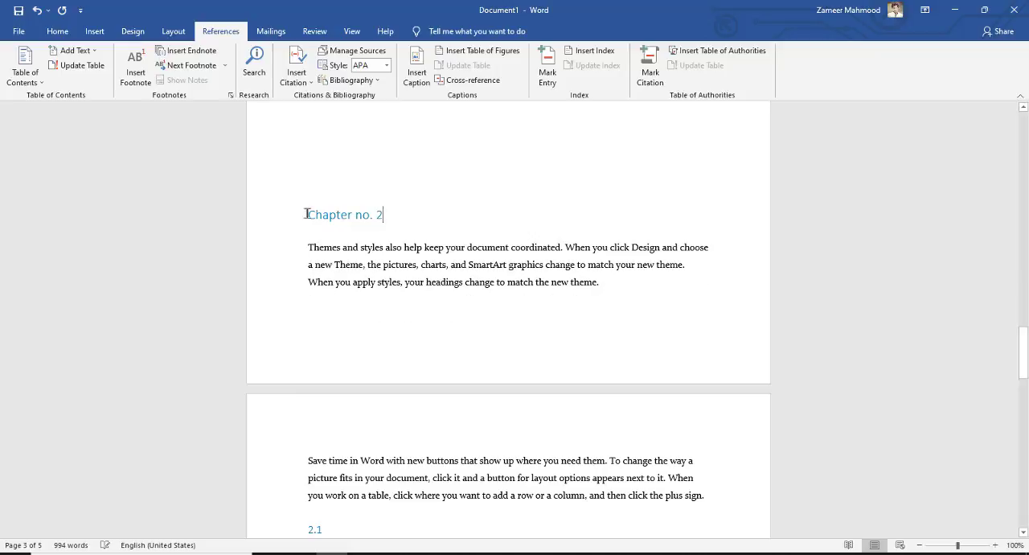
pyautogui.click(305, 218)
pyautogui.press('Return')
pyautogui.scroll(5, 361, 268)
pyautogui.press('BackSpace')
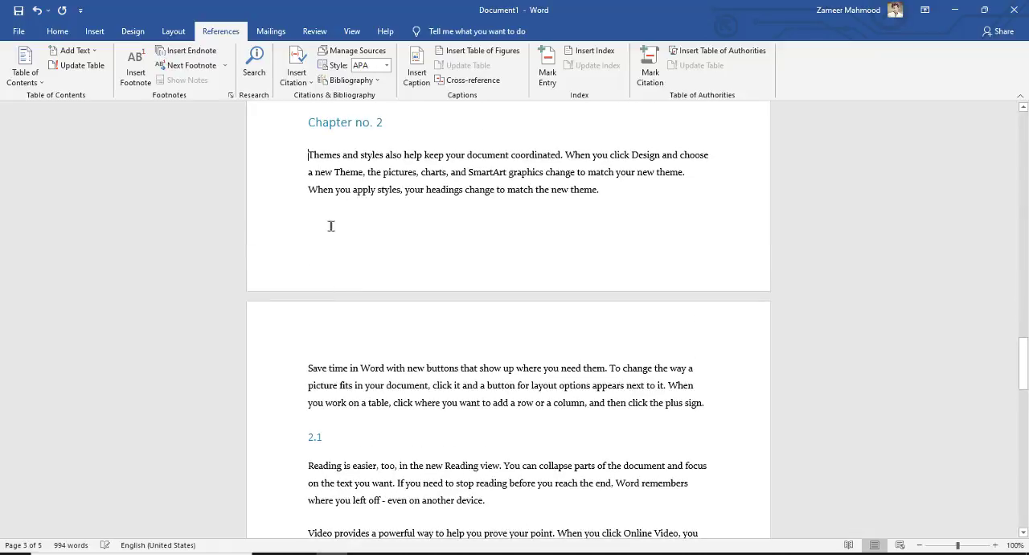
# Step: Move the Chapter no. 2 title and its body text to the top of page 4, cutting the title and pasting it above the text
pyautogui.press('Return')
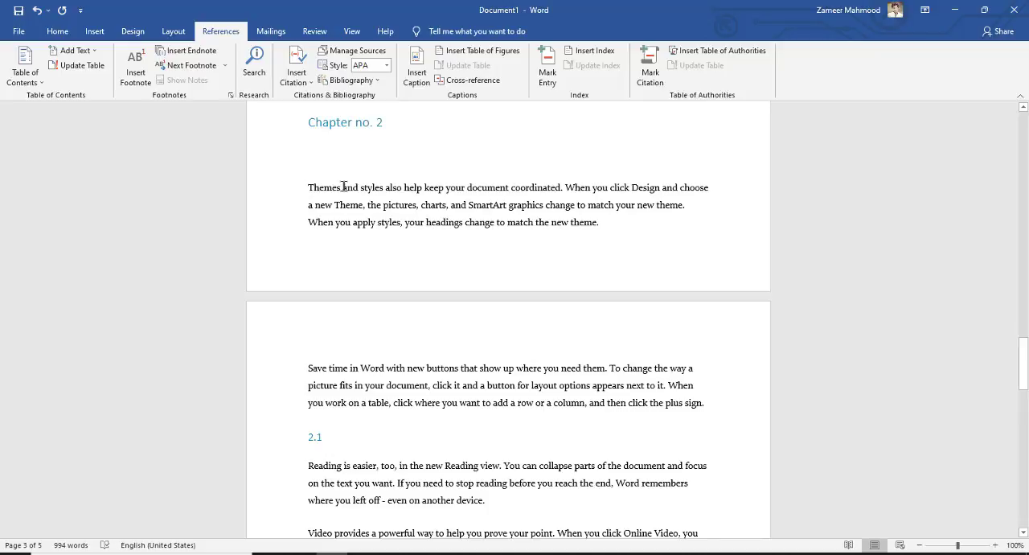
pyautogui.hotkey('ctrl', 'Return')
pyautogui.click(285, 120)
pyautogui.hotkey('ctrl', 'c')
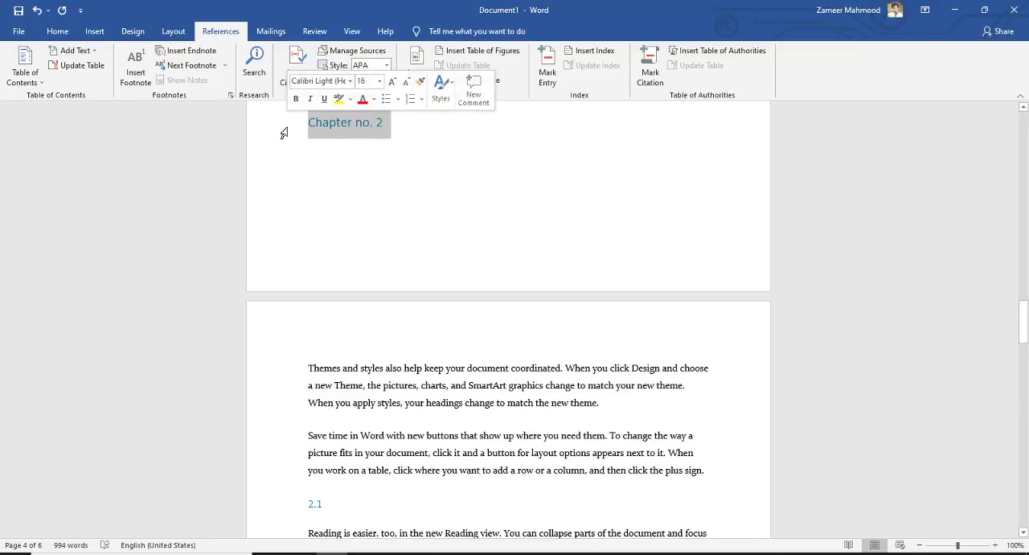
pyautogui.press('Delete')
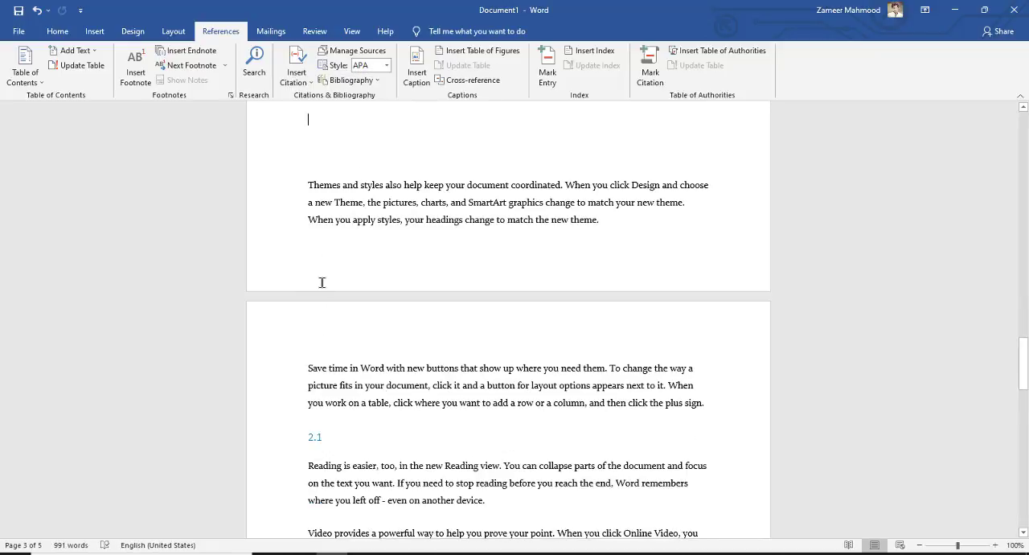
pyautogui.hotkey('ctrl', 'Return')
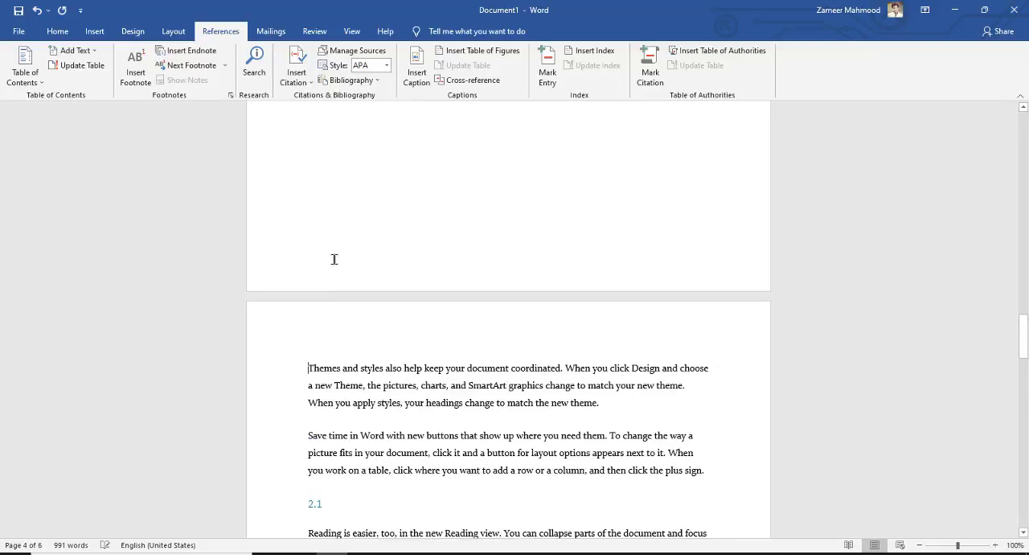
pyautogui.hotkey('ctrl', 'v')
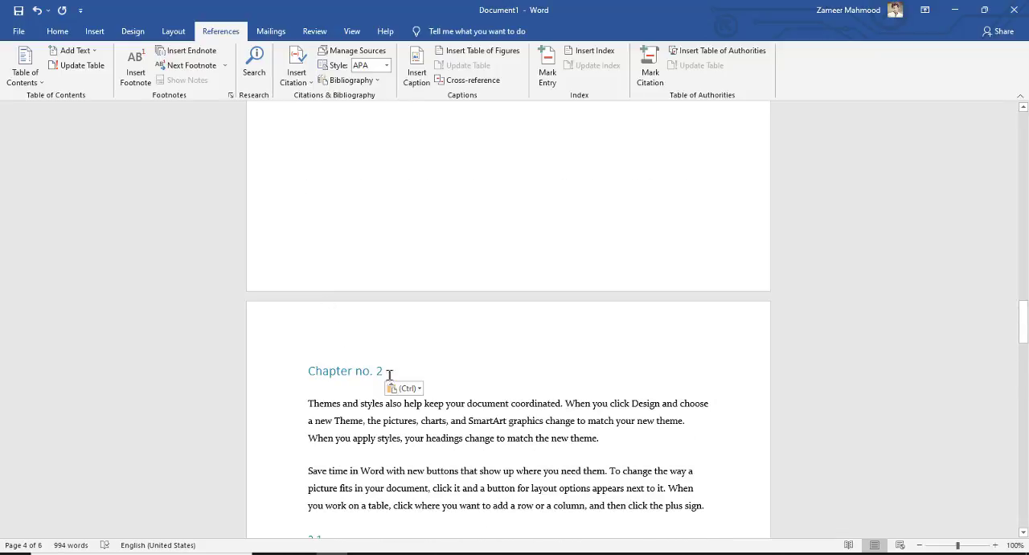
# Step: Place the insertion point before the Chapter no. 3 title and expand the chapter's collapsed text
pyautogui.scroll(-9, 392, 354)
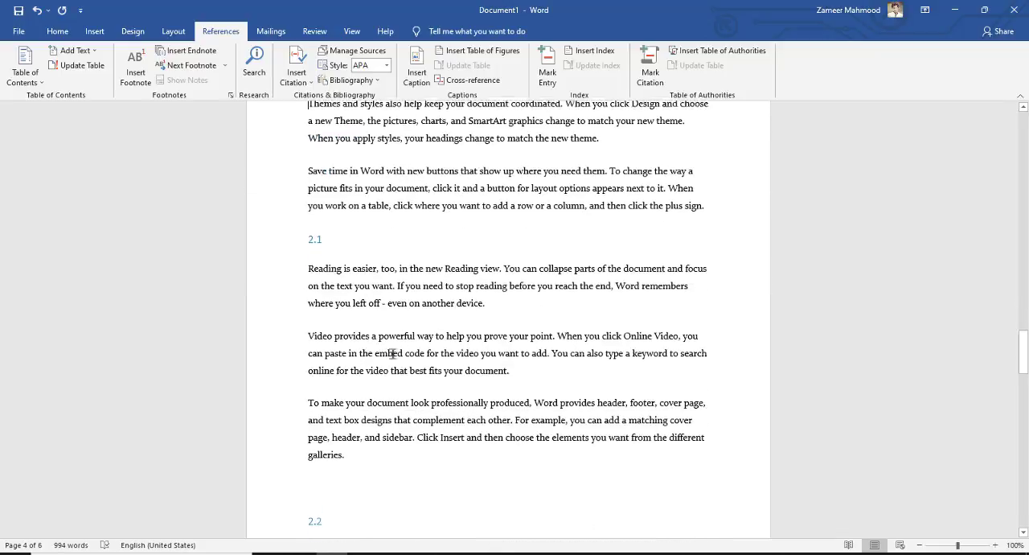
pyautogui.scroll(-6, 392, 351)
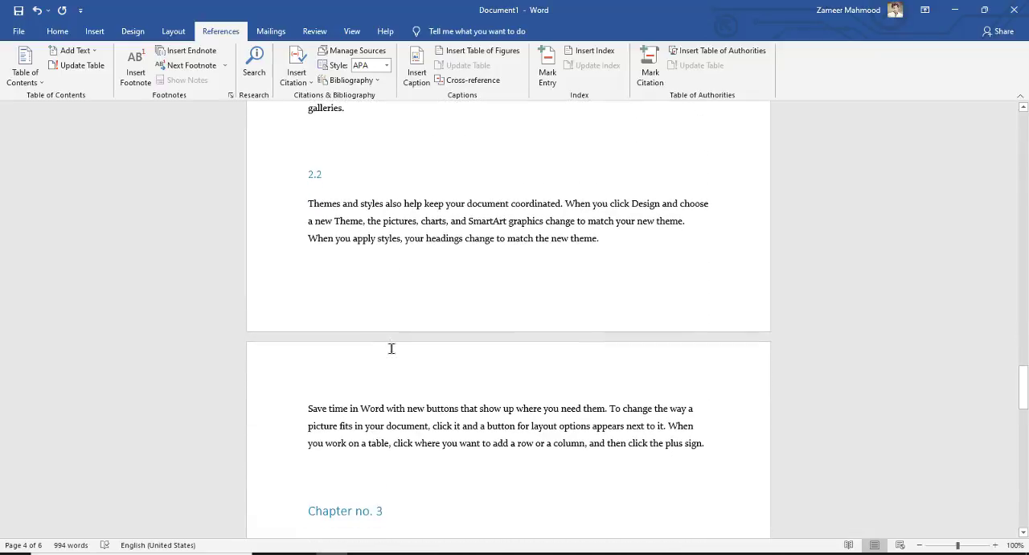
pyautogui.click(302, 386)
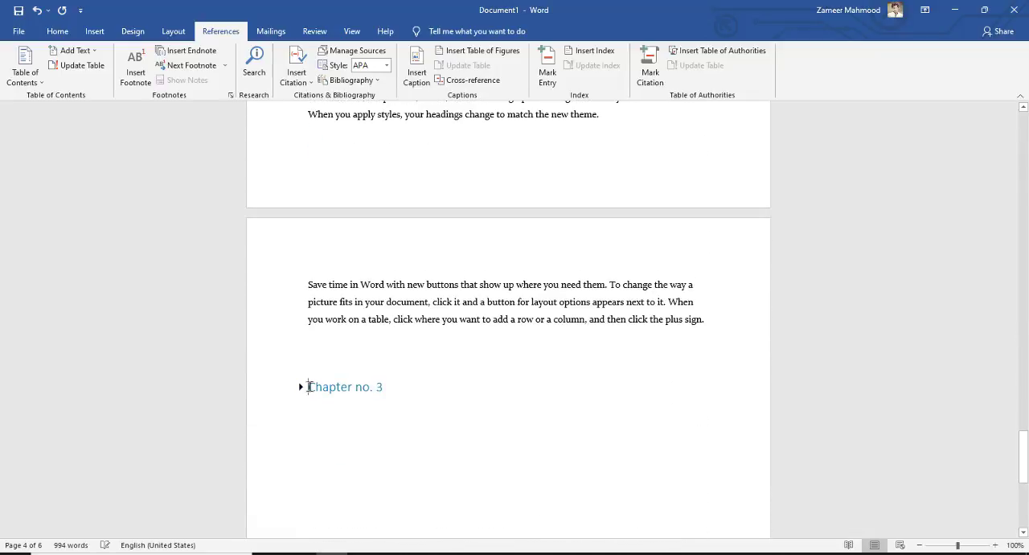
pyautogui.scroll(-3, 401, 366)
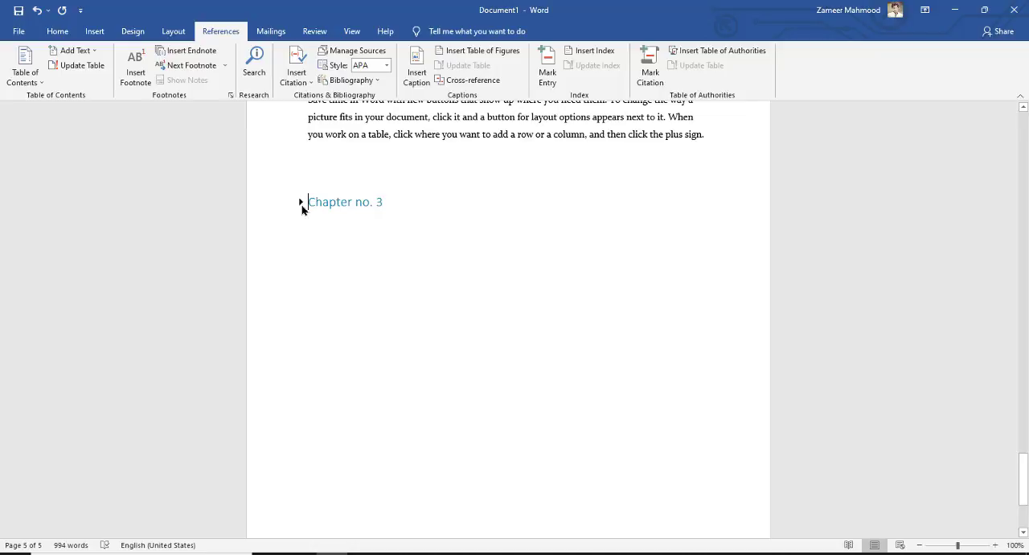
pyautogui.click(302, 202)
pyautogui.click(302, 204)
pyautogui.click(301, 203)
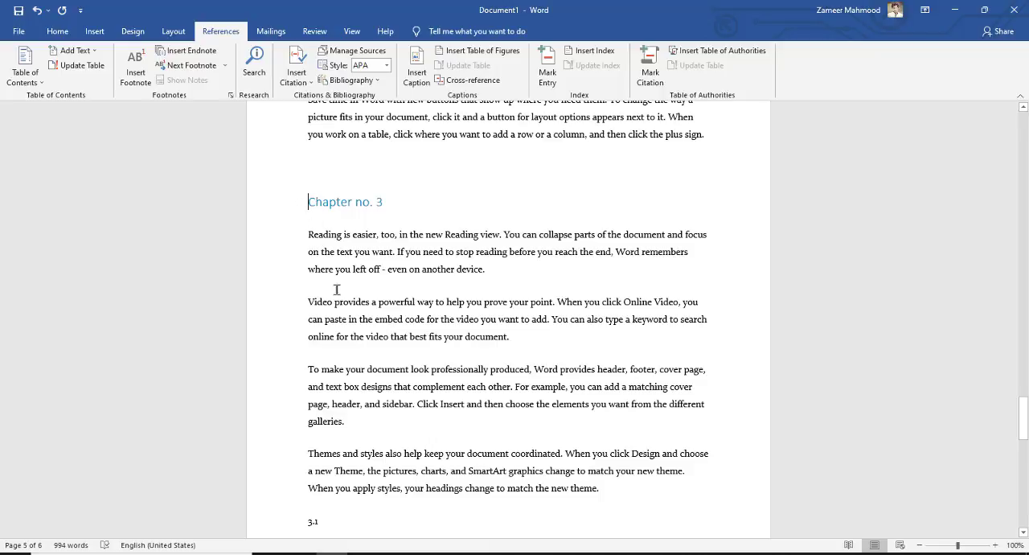
# Step: Add blank lines above the Chapter no. 3 title to move it down toward the end of the fifth page
pyautogui.press('Return')
pyautogui.press('Return')
pyautogui.press('Return')
pyautogui.scroll(-3, 370, 288)
pyautogui.press('Return')
pyautogui.press('Return')
pyautogui.press('Return')
pyautogui.press('Return')
pyautogui.scroll(-3, 390, 283)
pyautogui.press('Return')
pyautogui.press('Return')
pyautogui.press('Return')
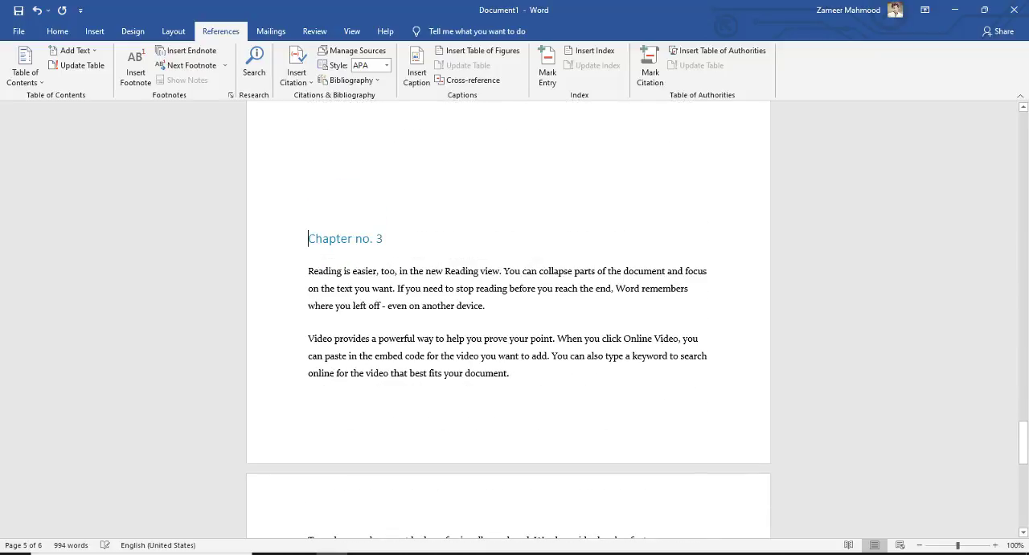
pyautogui.scroll(7, 394, 278)
pyautogui.scroll(-3, 394, 279)
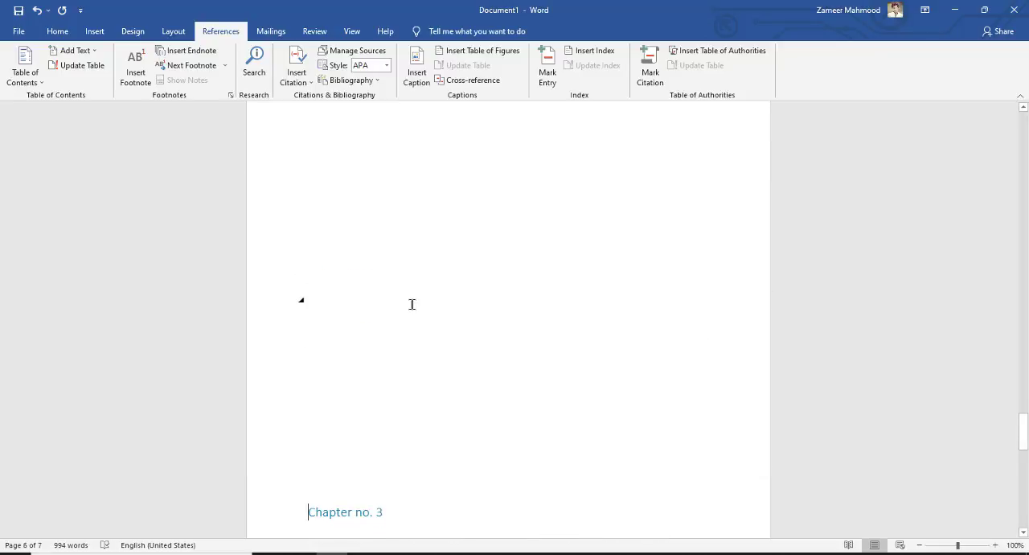
pyautogui.scroll(-8, 411, 304)
pyautogui.scroll(2, 380, 269)
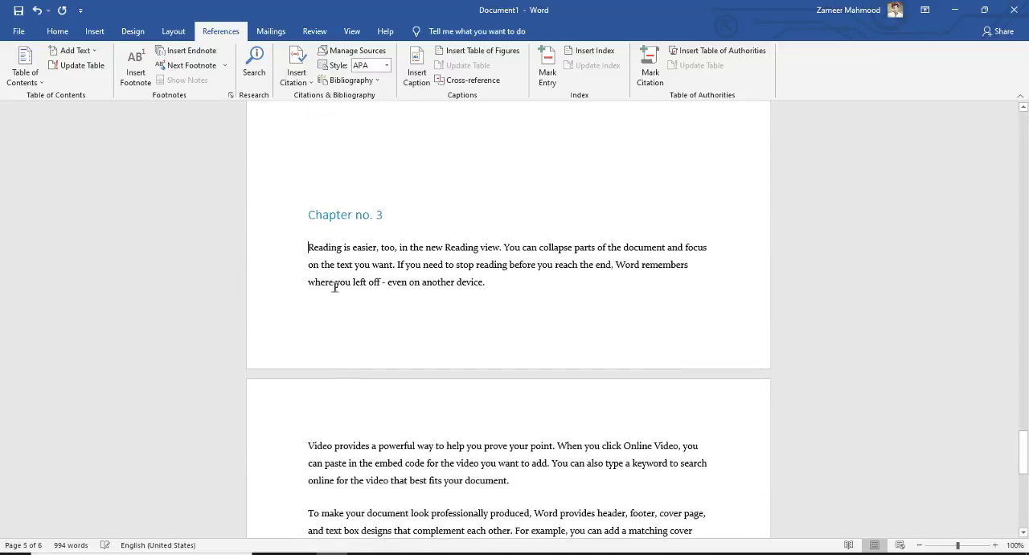
# Step: Move the Chapter no. 3 title and its body text to the top of page 6, cutting the title and pasting it above the text
pyautogui.hotkey('ctrl', 'Return')
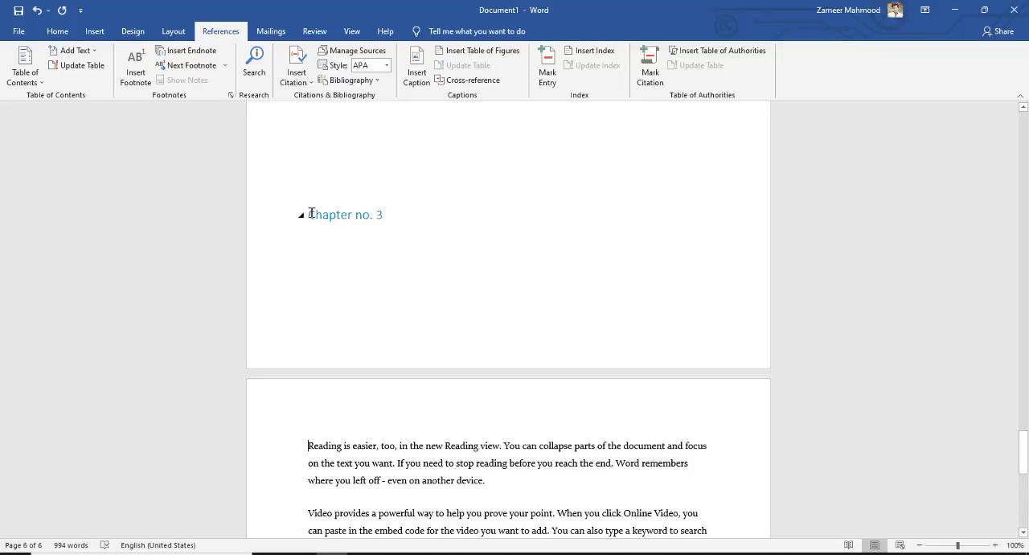
pyautogui.tripleClick(313, 210)
pyautogui.hotkey('ctrl', 'c')
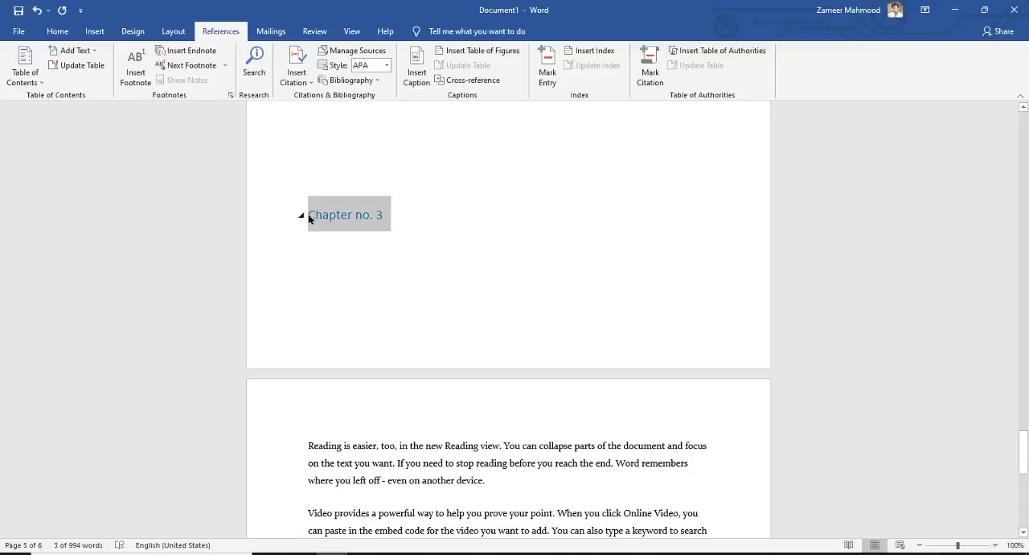
pyautogui.press('Delete')
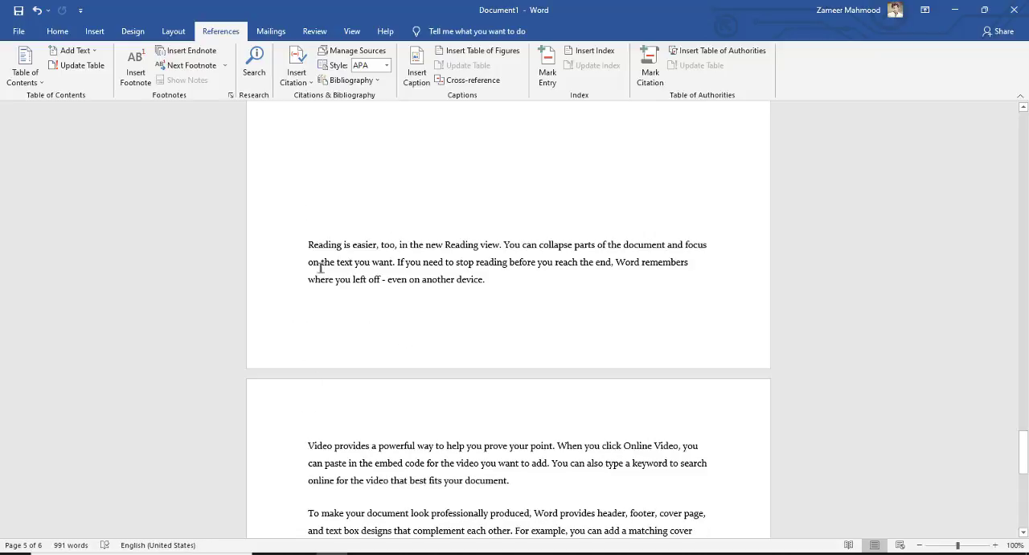
pyautogui.hotkey('ctrl', 'z')
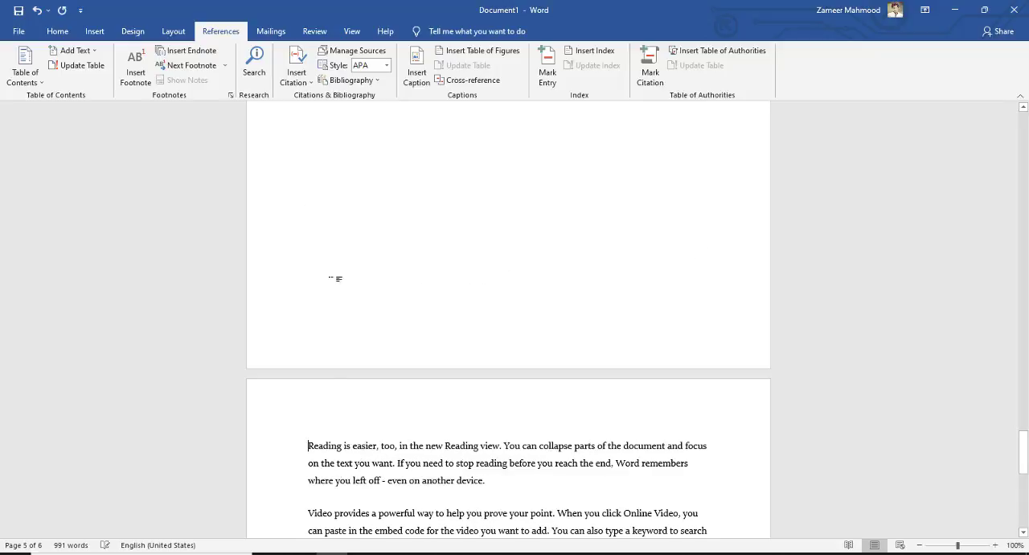
pyautogui.hotkey('ctrl', 'v')
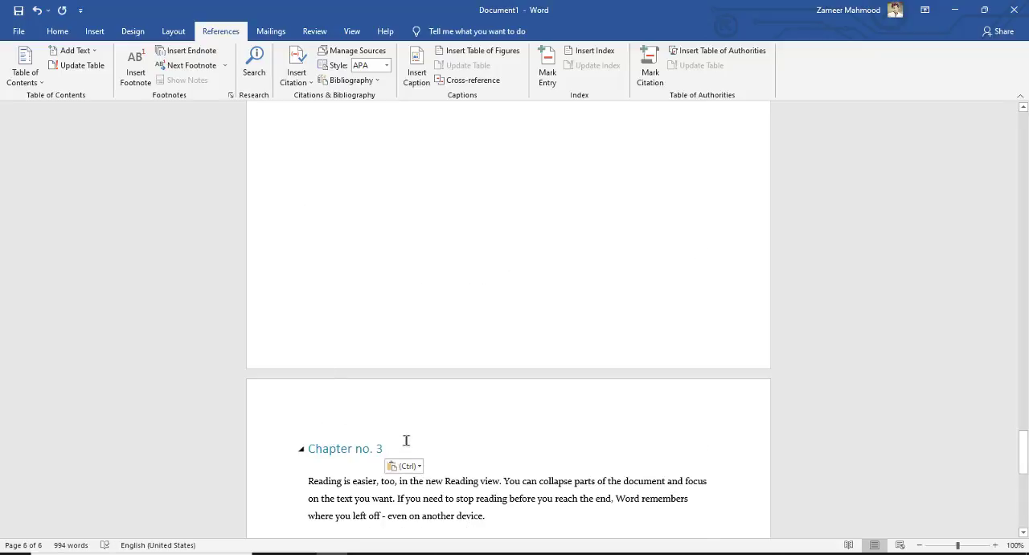
# Step: Update the entire table of contents on the first page to match the moved chapters
pyautogui.scroll(-3, 404, 440)
pyautogui.moveTo(1024, 472); pyautogui.dragTo(1023, 499)
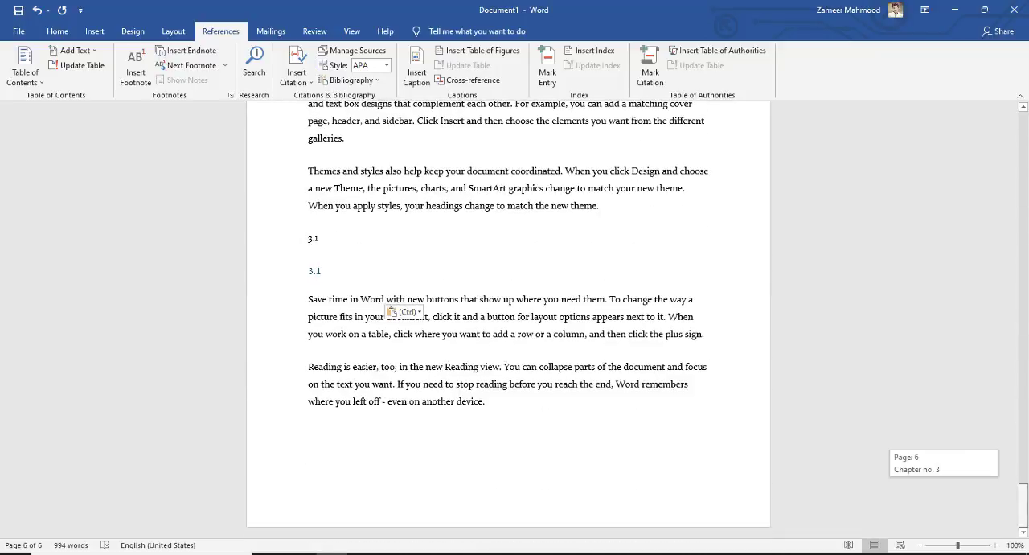
pyautogui.moveTo(1028, 464); pyautogui.dragTo(1027, 101)
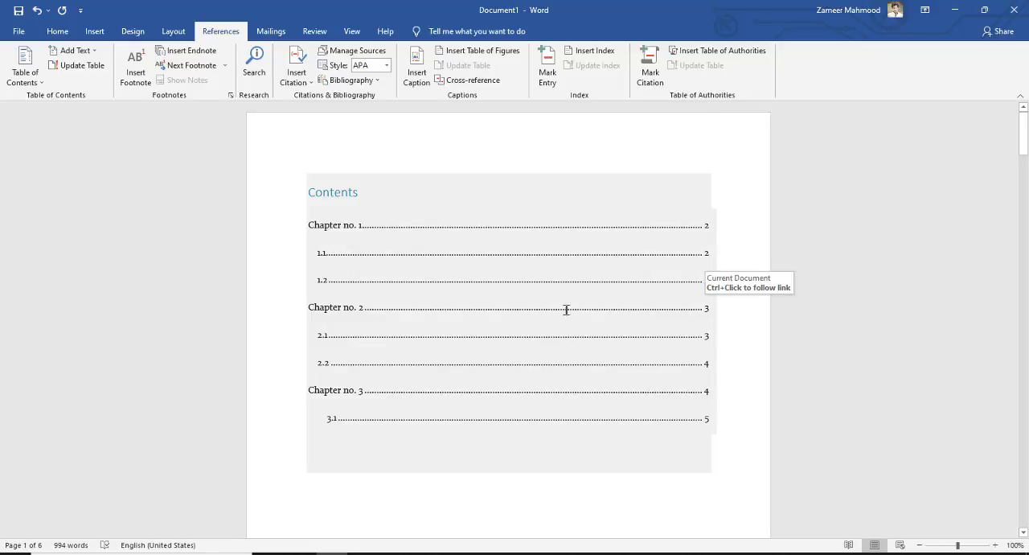
pyautogui.click(594, 221)
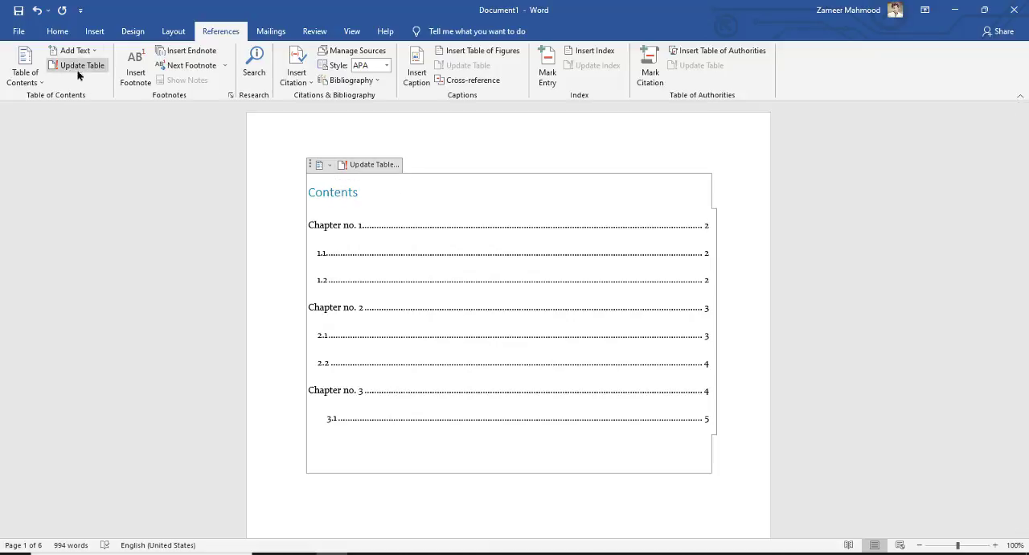
pyautogui.click(372, 165)
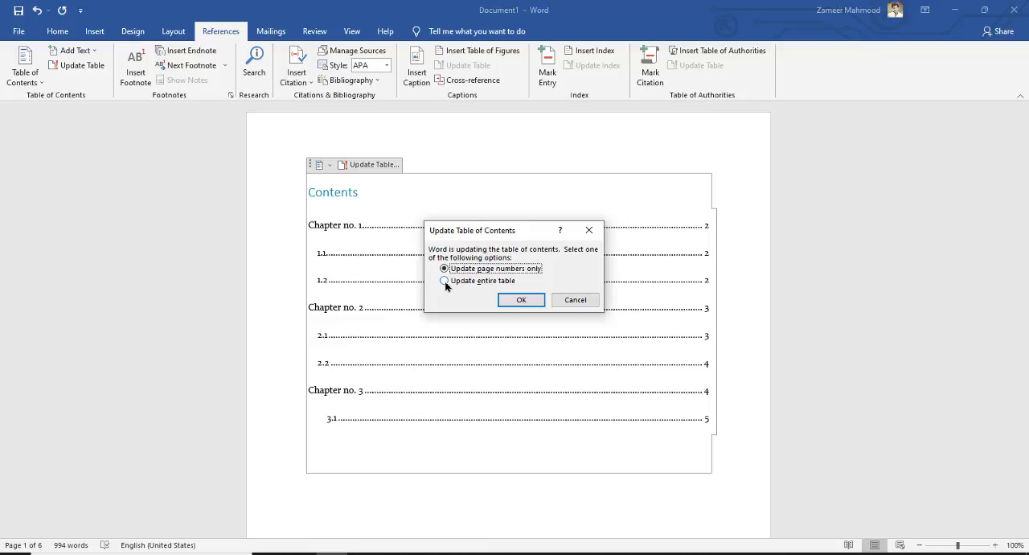
pyautogui.click(444, 280)
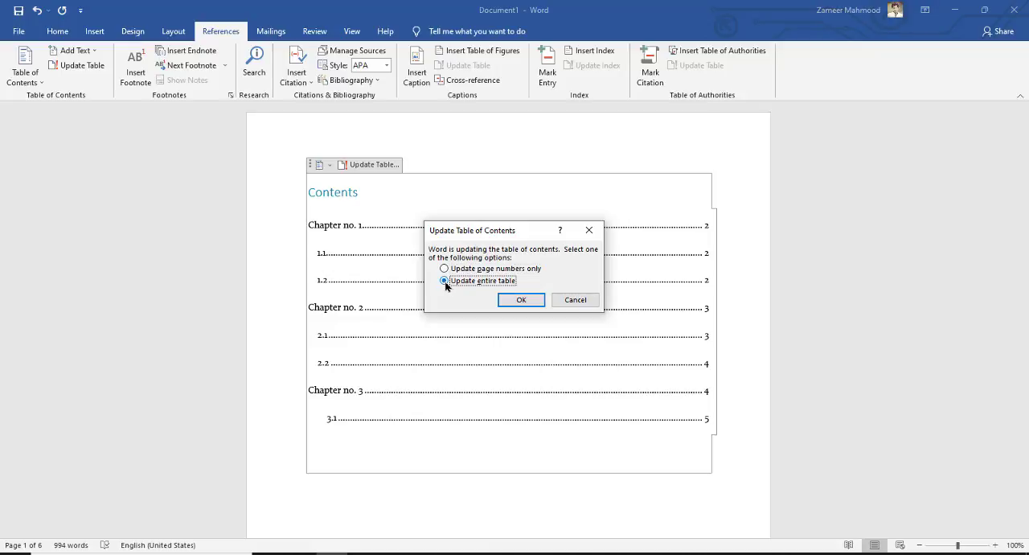
pyautogui.click(520, 301)
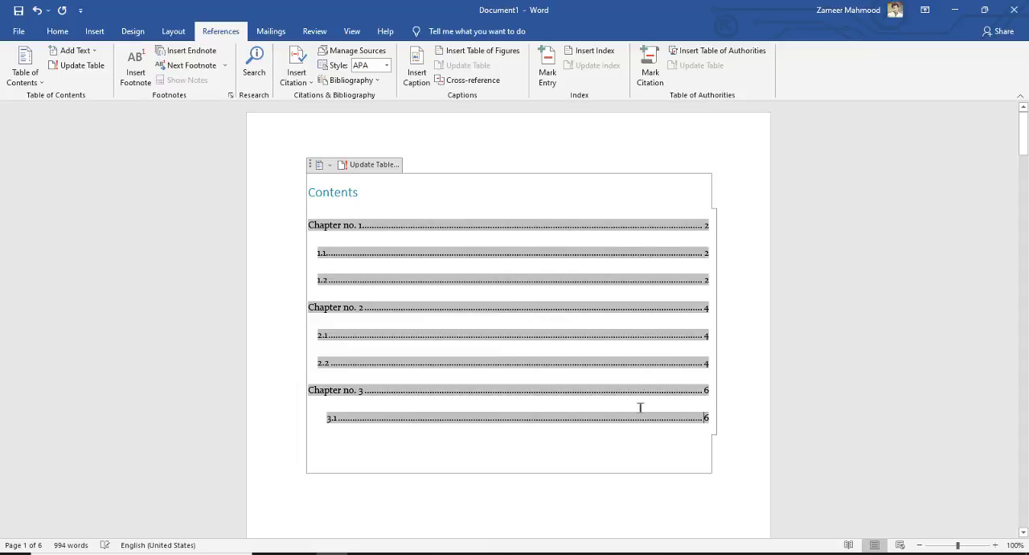
# Step: Examine the updated page numbers in the table of contents, including the Chapter no. 2 entry
pyautogui.click(727, 348)
pyautogui.click(731, 490)
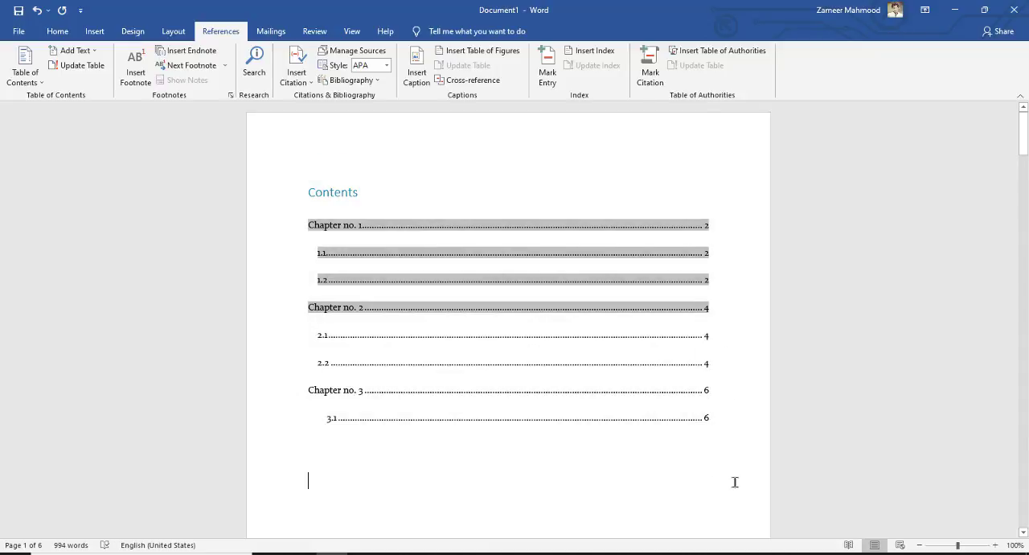
pyautogui.click(338, 308)
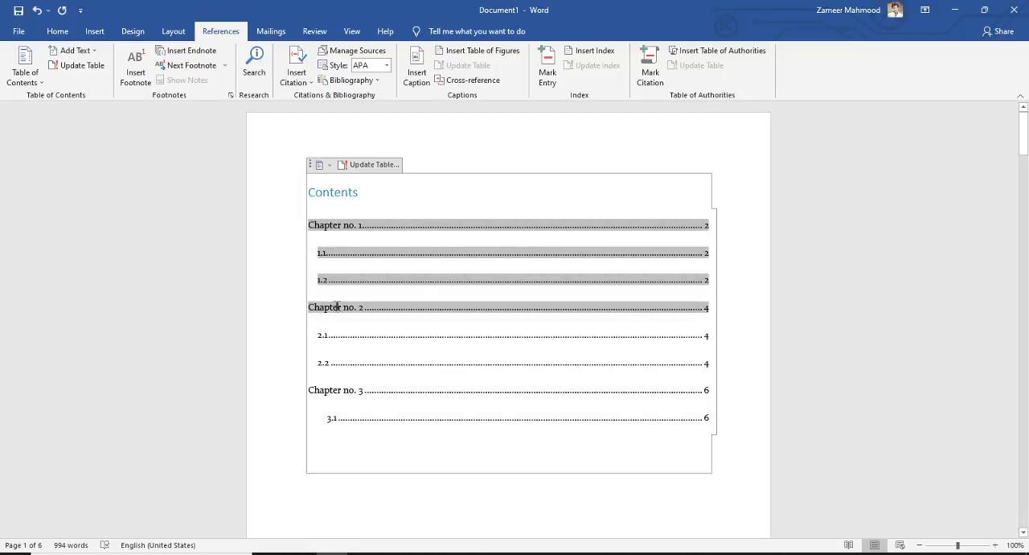
# Step: Check the table of contents page numbers for Chapter no. 2, 2.1 and 2.2 against the subsection's place in the document
pyautogui.doubleClick(706, 306)
pyautogui.click(727, 328)
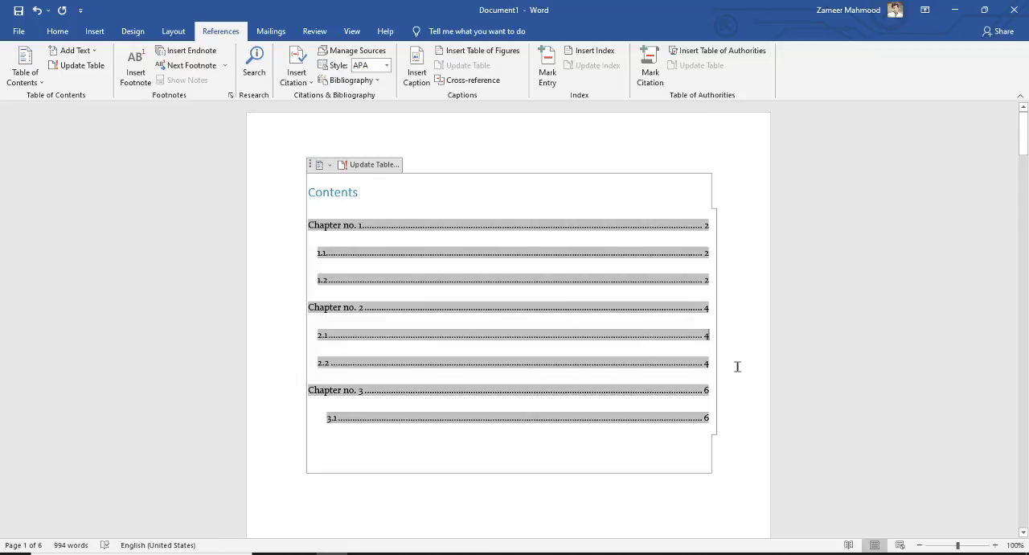
pyautogui.click(536, 163)
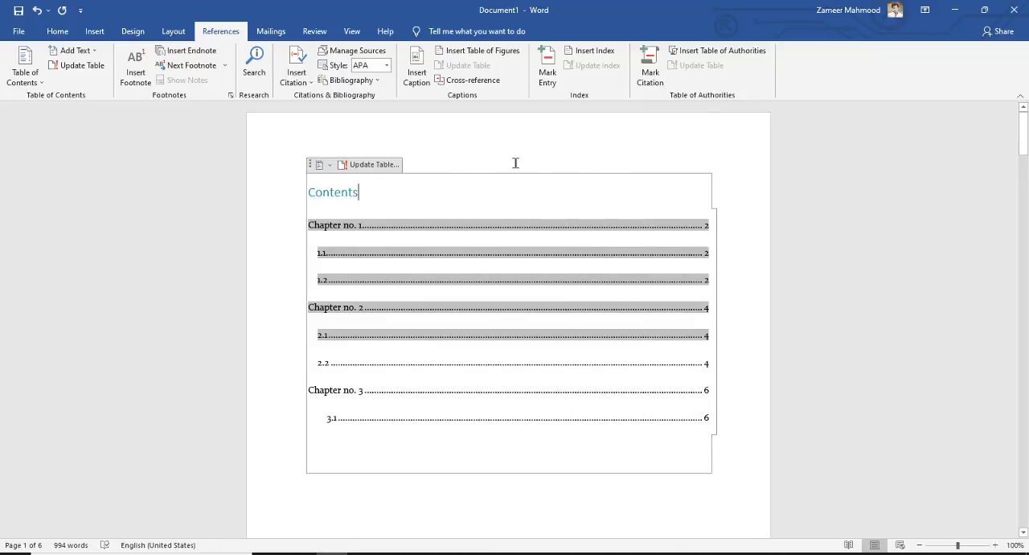
pyautogui.moveTo(1023, 158); pyautogui.dragTo(943, 395)
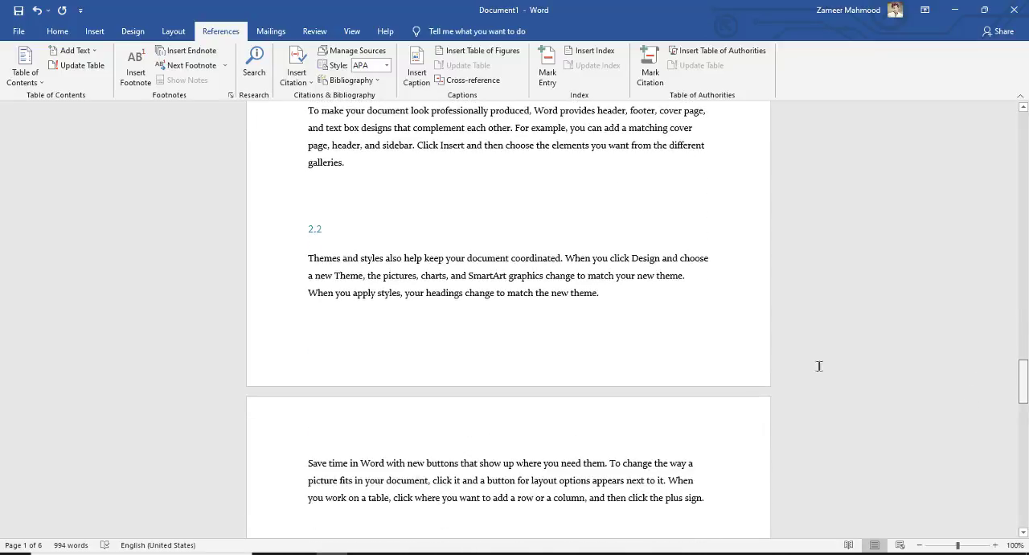
pyautogui.moveTo(1024, 390); pyautogui.dragTo(1013, 141)
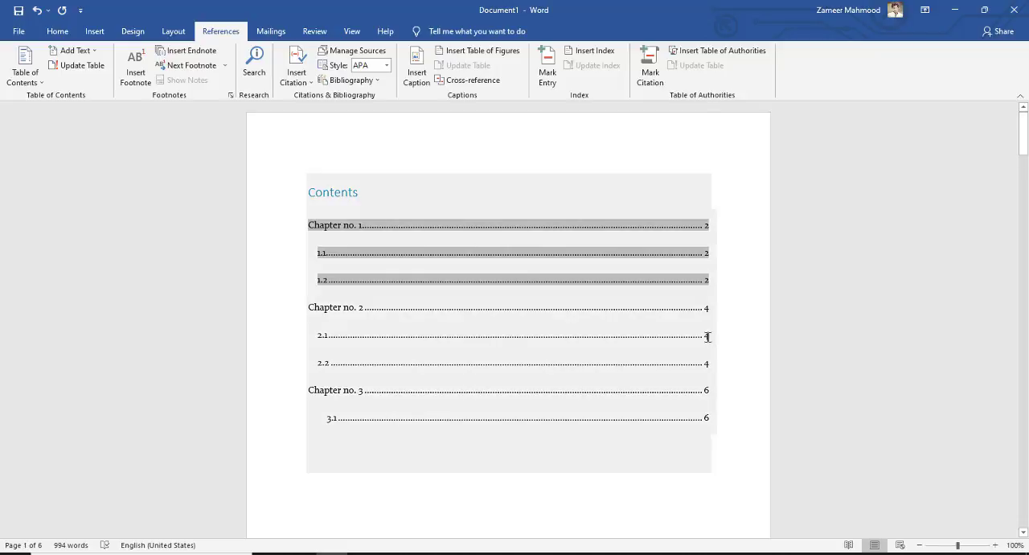
# Step: Insert a page break ahead of the 2.2 subsection title so it starts on a new page
pyautogui.moveTo(1025, 138); pyautogui.dragTo(1024, 376)
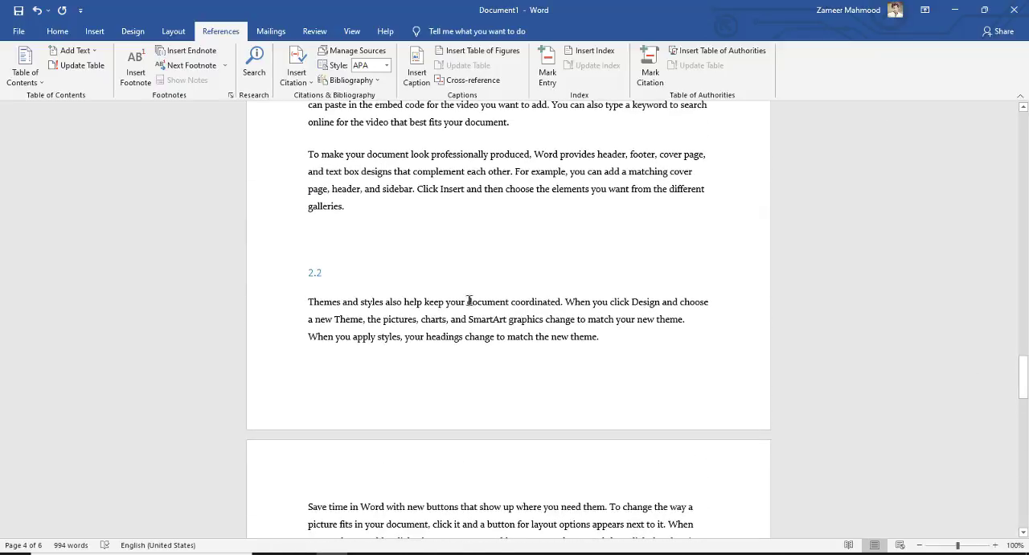
pyautogui.hotkey('ctrl', 'Return')
pyautogui.moveTo(1025, 338); pyautogui.dragTo(1025, 373)
# Step: Add blank lines above the 2.2 subsection title until it moves down to the top of page 6
pyautogui.click(305, 186)
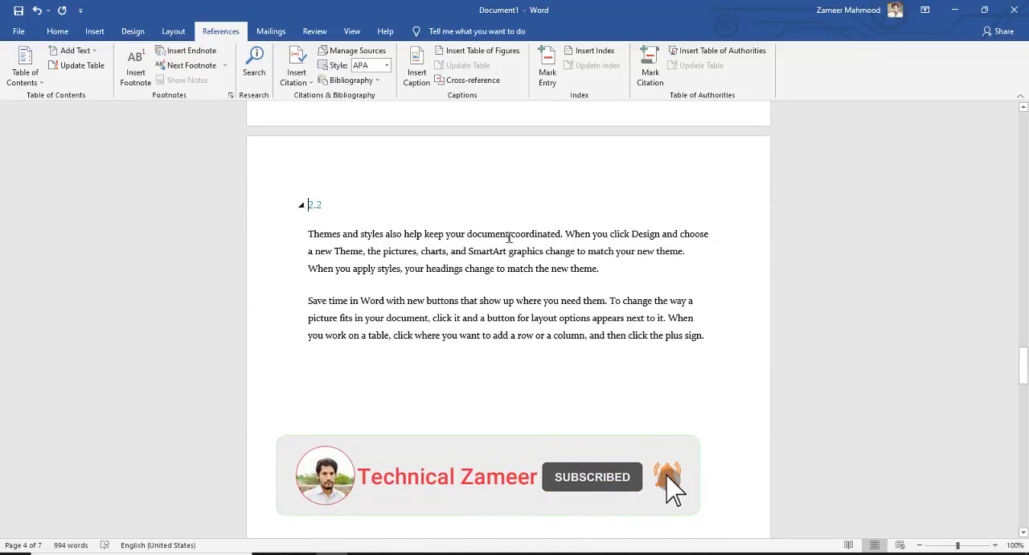
pyautogui.press('Return')
pyautogui.press('Return')
pyautogui.press('Return')
pyautogui.press('Return')
pyautogui.press('Return')
pyautogui.press('Return')
pyautogui.press('Return')
pyautogui.press('Return')
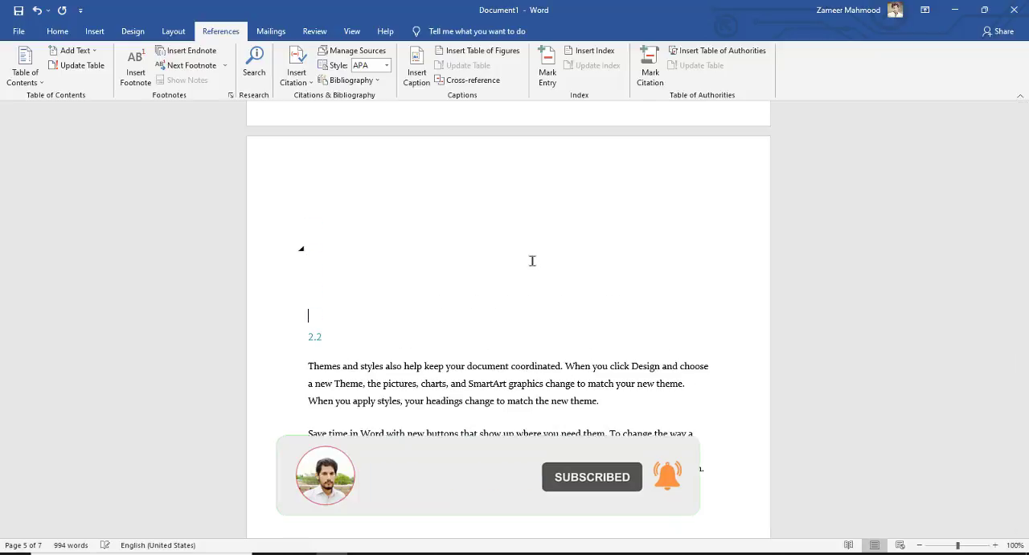
pyautogui.press('Return')
pyautogui.scroll(-1, 518, 249)
pyautogui.press('Return')
pyautogui.press('Return')
pyautogui.press('Return')
pyautogui.scroll(-2, 523, 255)
pyautogui.press('Return')
pyautogui.press('Return')
pyautogui.press('Return')
pyautogui.press('Return')
pyautogui.scroll(-4, 532, 242)
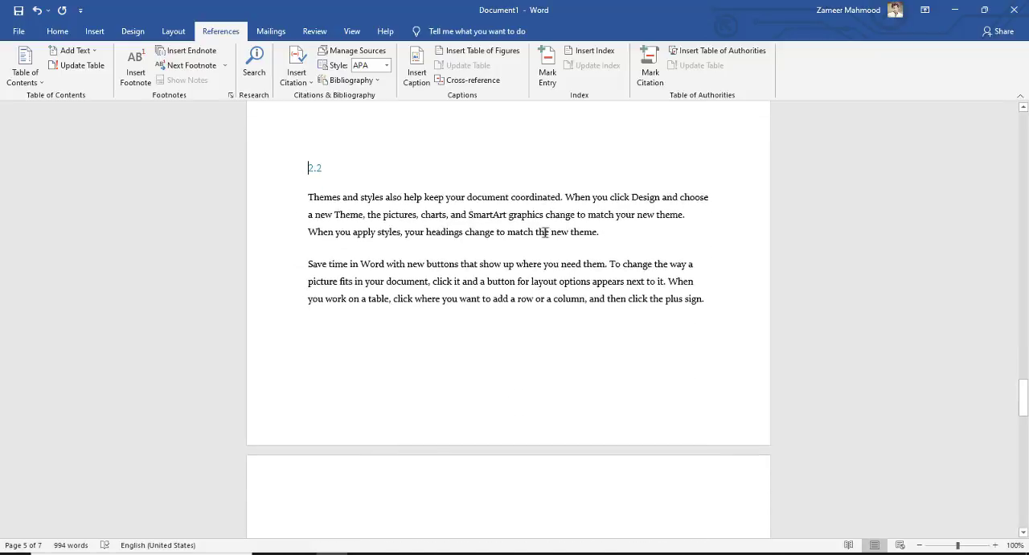
pyautogui.press('Return')
pyautogui.press('Return')
pyautogui.press('Return')
pyautogui.press('Return')
pyautogui.press('Return')
pyautogui.press('Return')
pyautogui.press('Return')
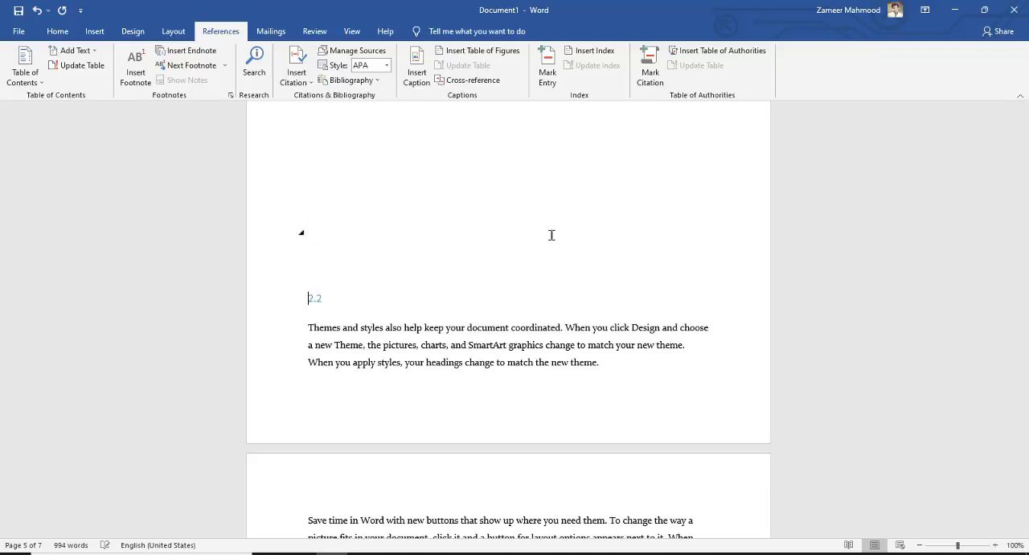
pyautogui.press('Return')
pyautogui.press('Return')
pyautogui.press('Return')
pyautogui.press('Return')
pyautogui.press('Return')
pyautogui.press('Return')
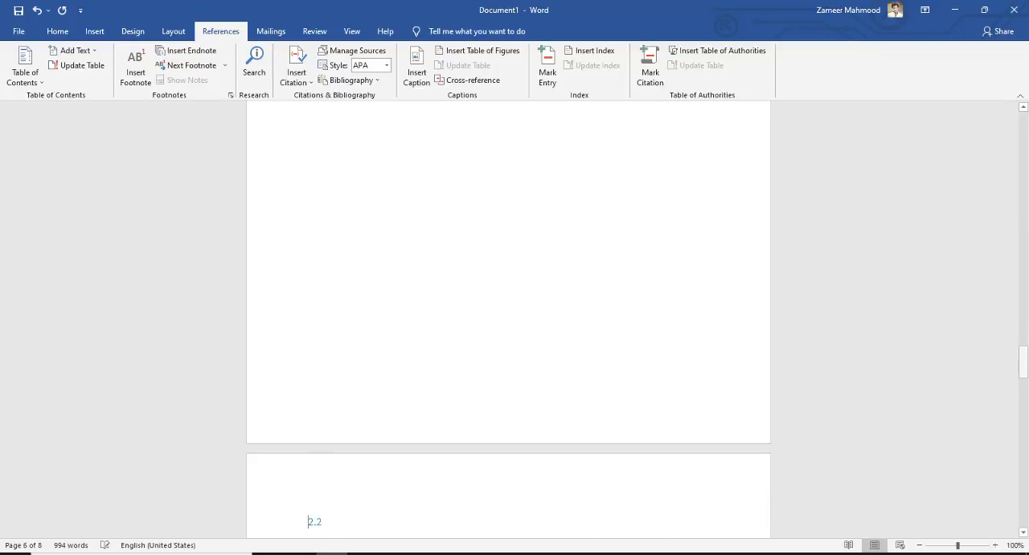
# Step: Update the entire table of contents on the first page to match the moved 2.2 subsection
pyautogui.moveTo(1023, 364); pyautogui.dragTo(1022, 388)
pyautogui.moveTo(1023, 141); pyautogui.dragTo(1023, 141)
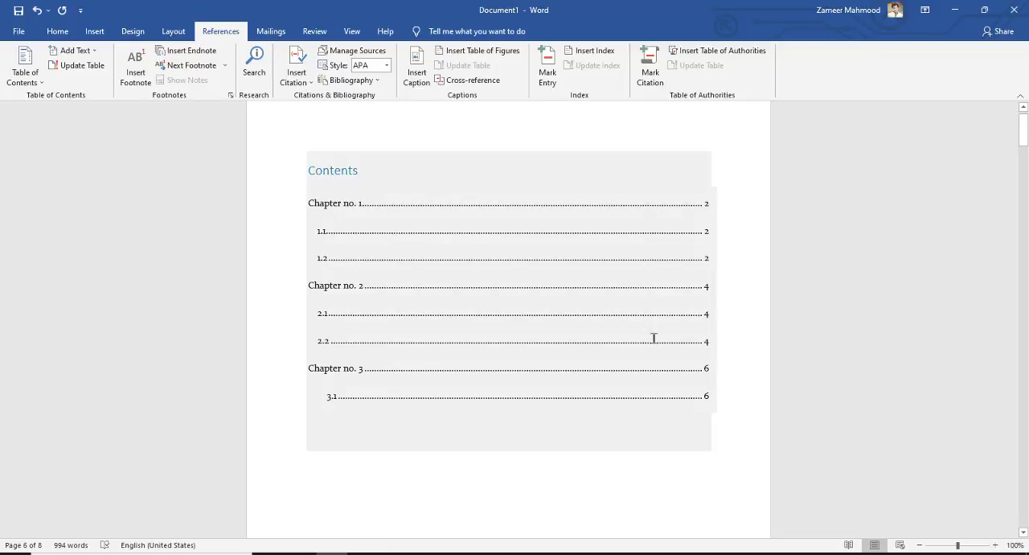
pyautogui.click(406, 170)
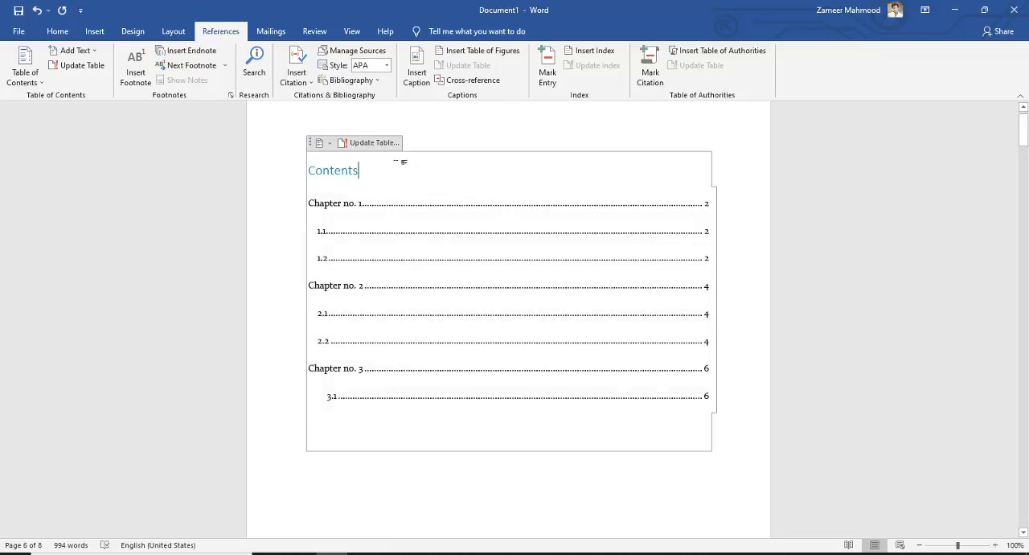
pyautogui.click(375, 143)
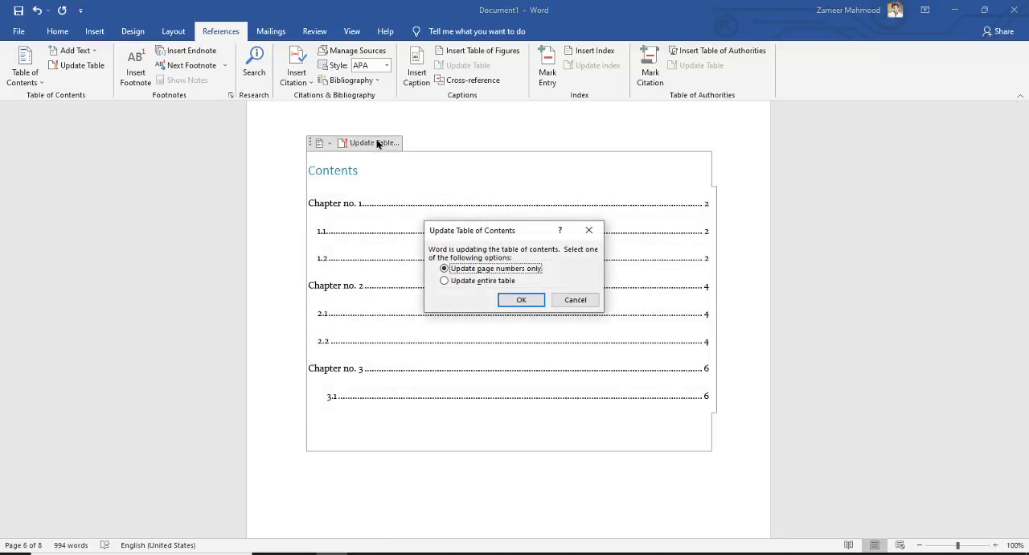
pyautogui.click(460, 282)
pyautogui.click(527, 300)
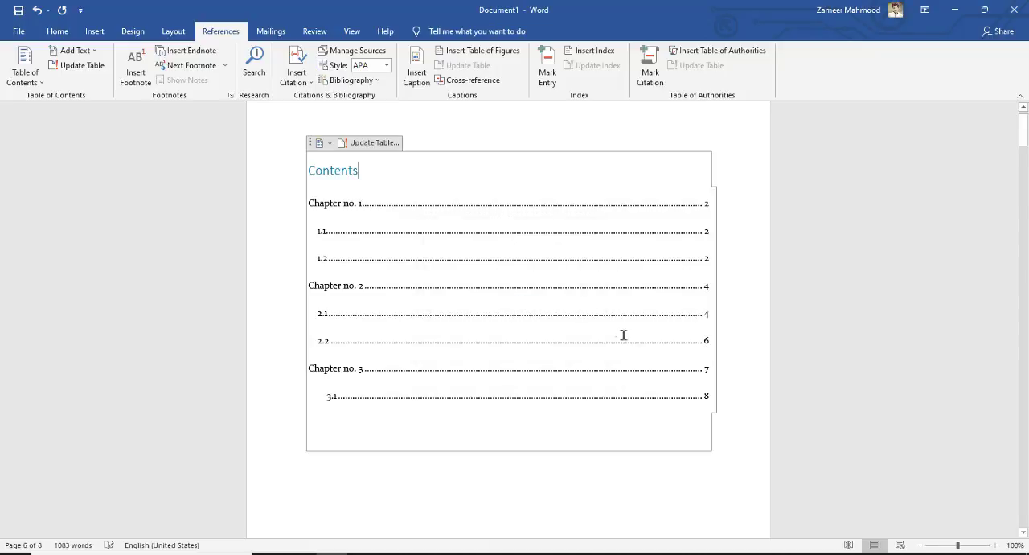
# Step: Examine the updated page numbers of the 2.2, Chapter no. 3 and 3.1 entries in the table of contents
pyautogui.click(709, 342)
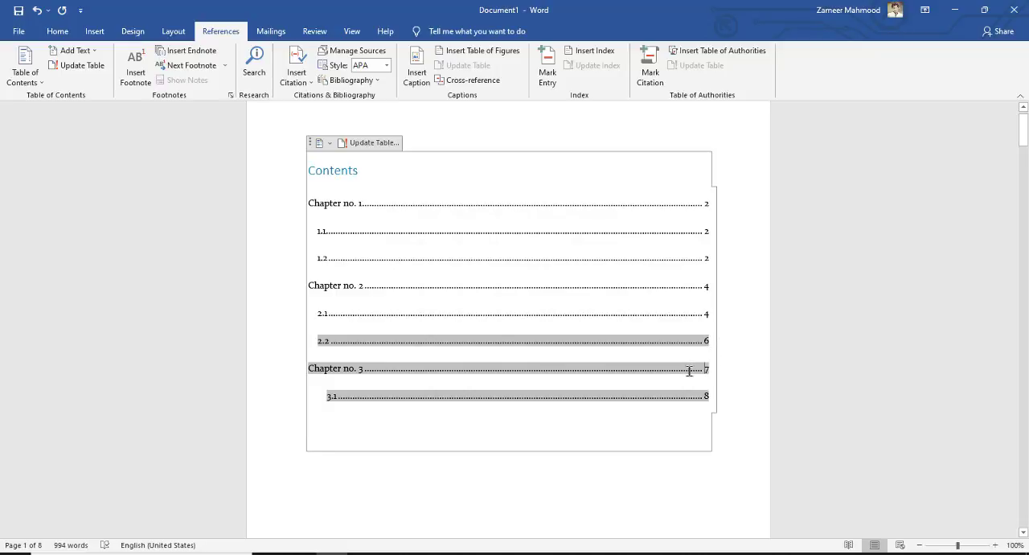
pyautogui.click(696, 473)
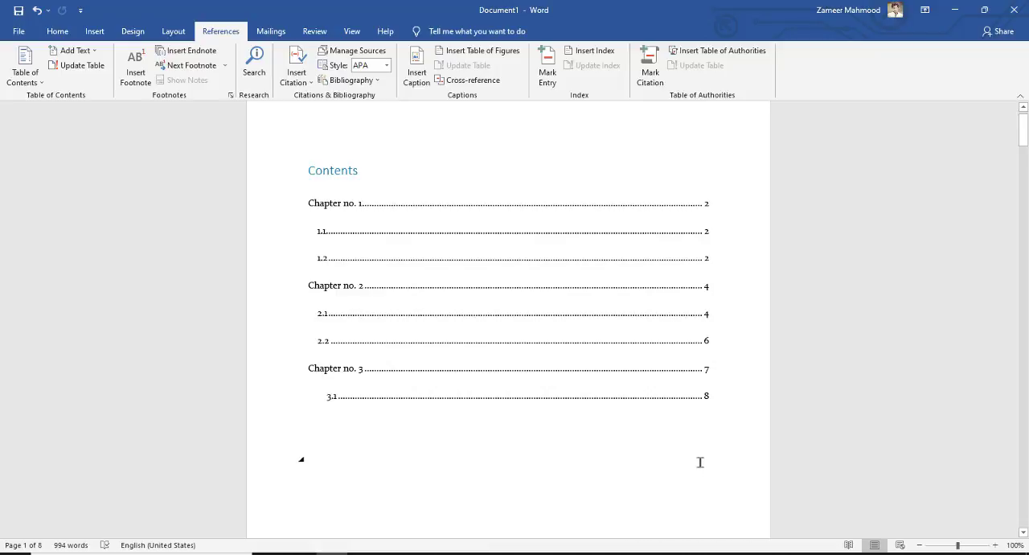
pyautogui.click(696, 443)
pyautogui.scroll(-6, 406, 227)
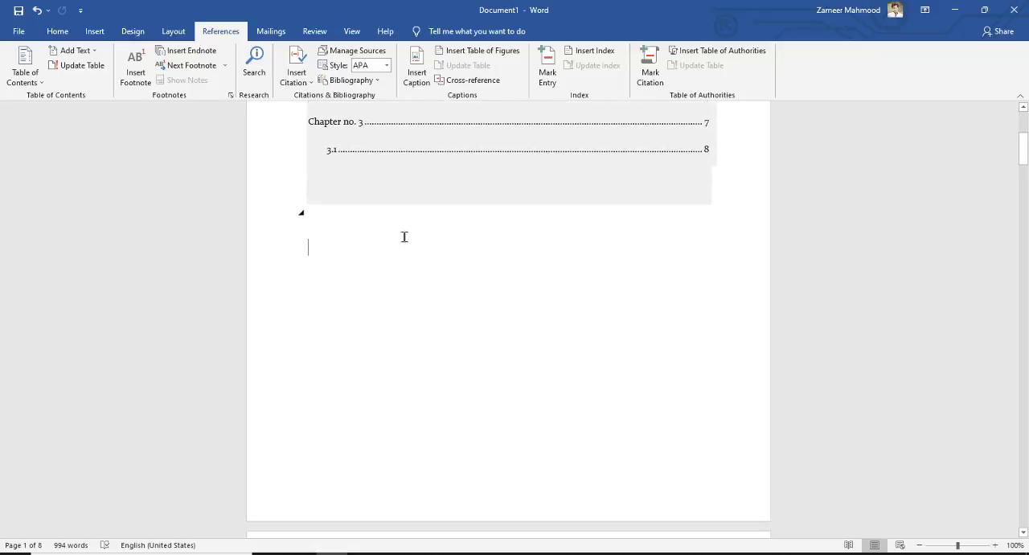
pyautogui.scroll(6, 406, 226)
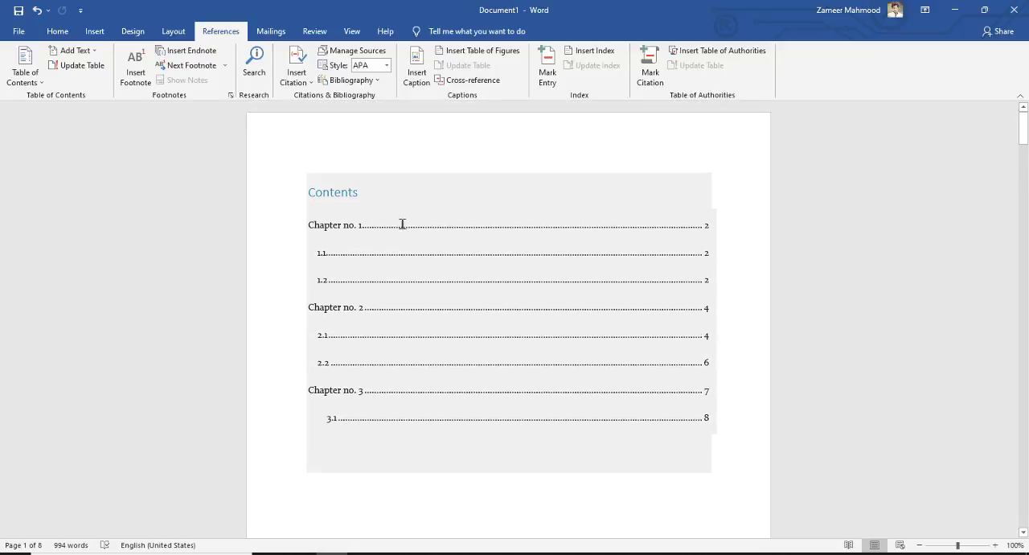
# Step: Insert a footnote after "Word" in the first sentence of subsection 1.1 in Chapter no. 1
pyautogui.scroll(-8, 542, 302)
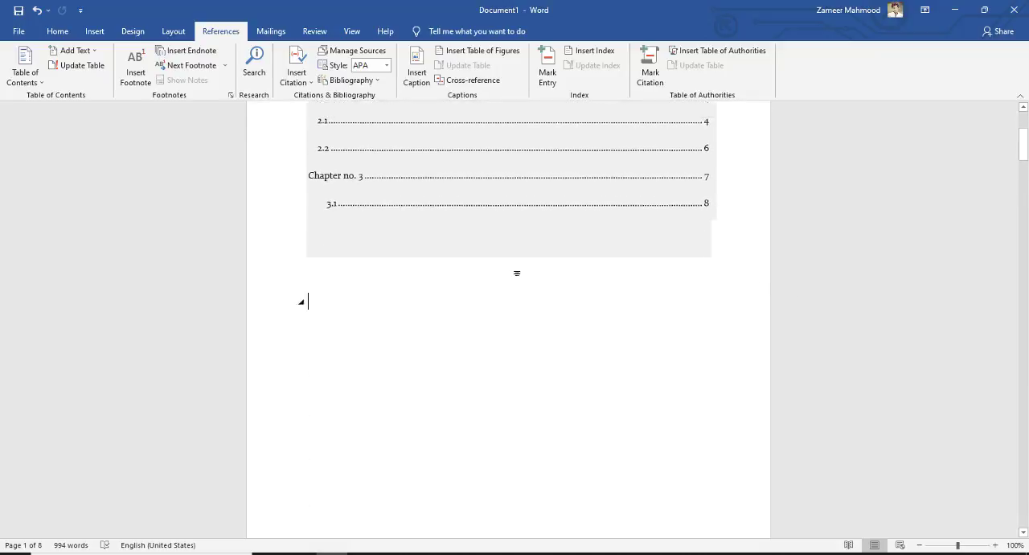
pyautogui.scroll(-6, 519, 257)
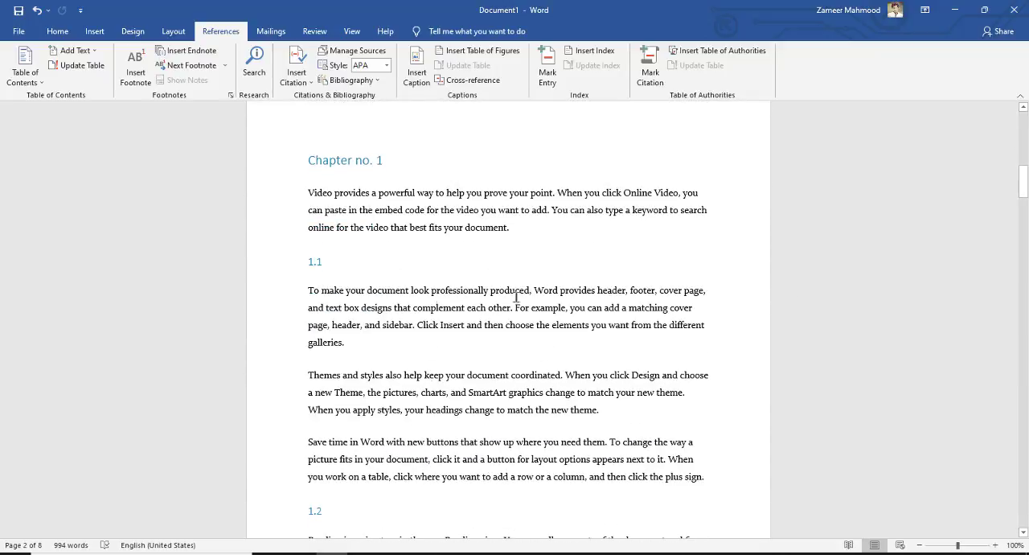
pyautogui.scroll(-1, 655, 297)
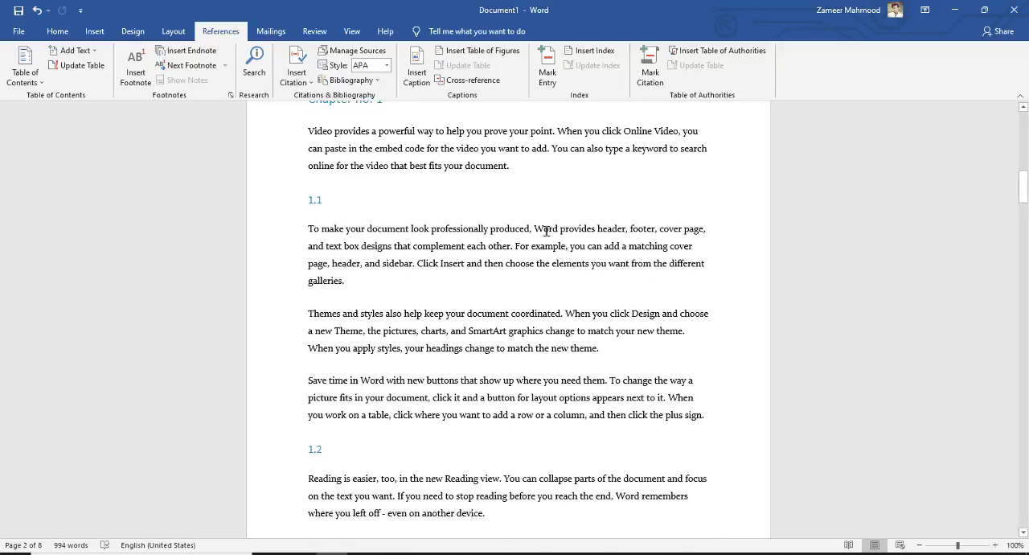
pyautogui.scroll(-8, 546, 233)
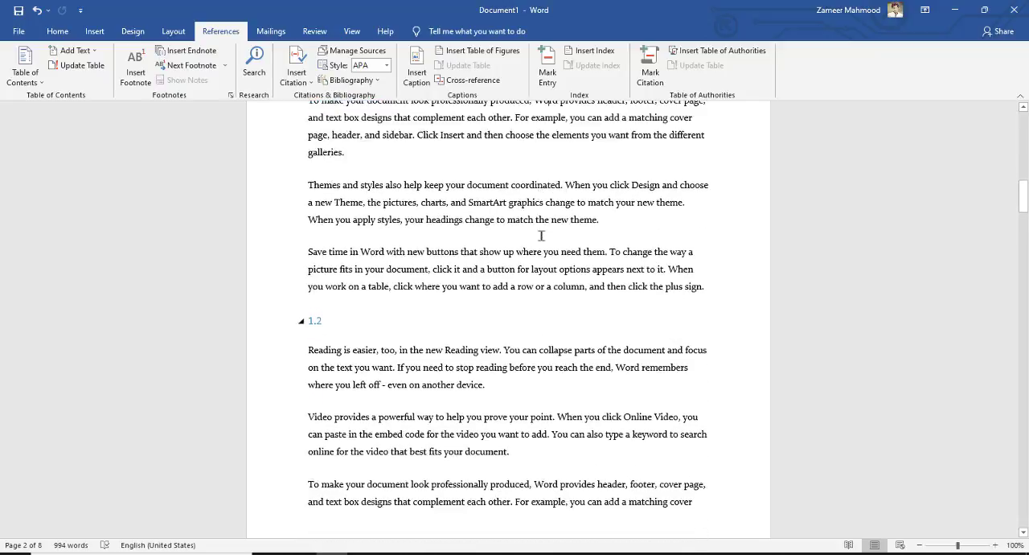
pyautogui.scroll(7, 392, 299)
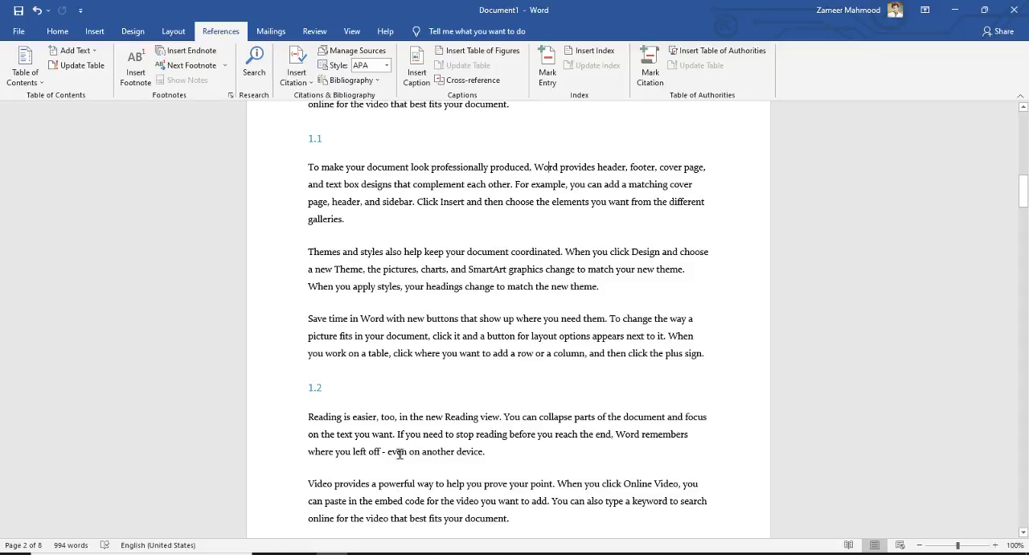
pyautogui.scroll(-4, 400, 482)
pyautogui.scroll(4, 384, 404)
pyautogui.scroll(2, 483, 354)
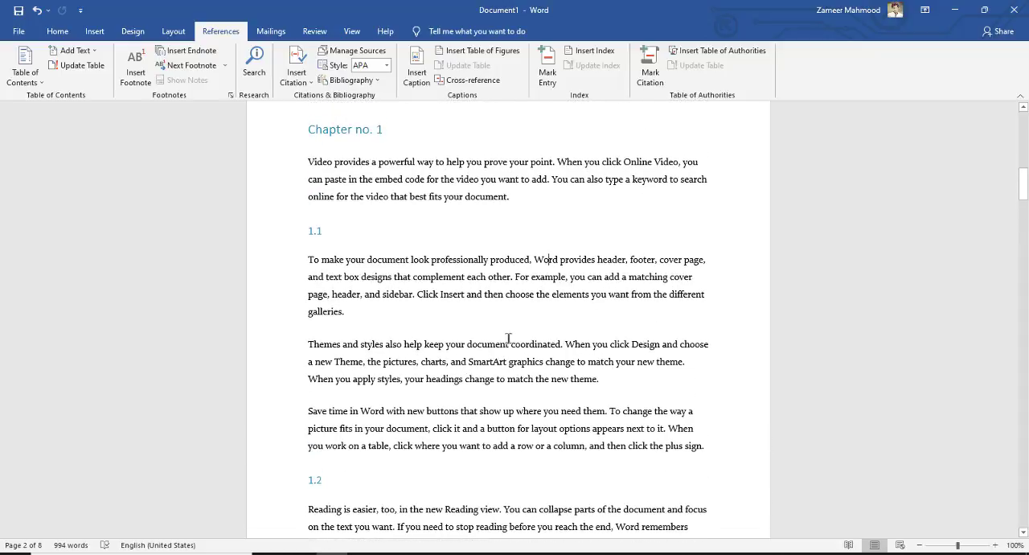
pyautogui.doubleClick(549, 263)
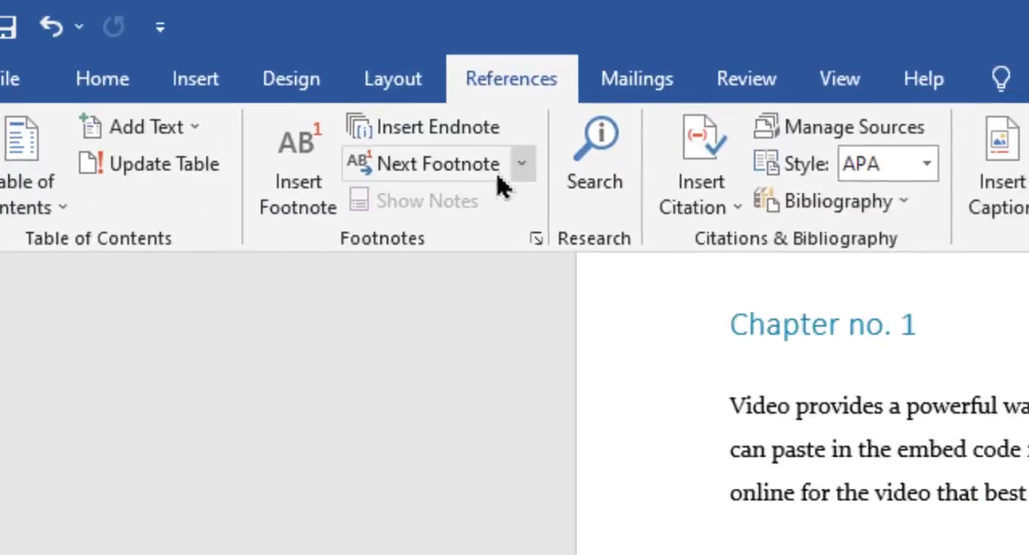
pyautogui.click(358, 210)
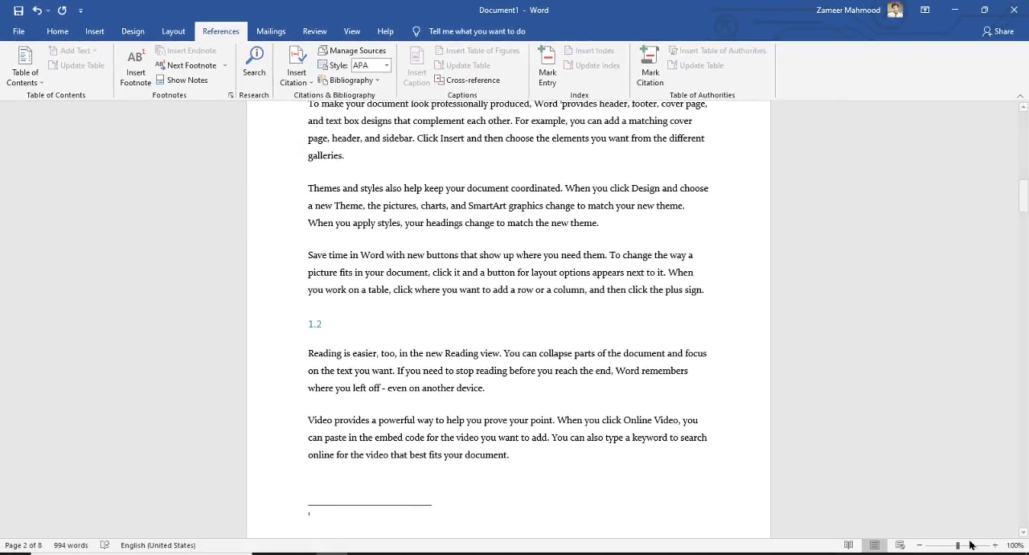
# Step: Enter "Alfaz" as the text of the first footnote and preview it at its reference mark in subsection 1.1
pyautogui.click(995, 545)
pyautogui.click(995, 545)
pyautogui.click(995, 545)
pyautogui.click(995, 545)
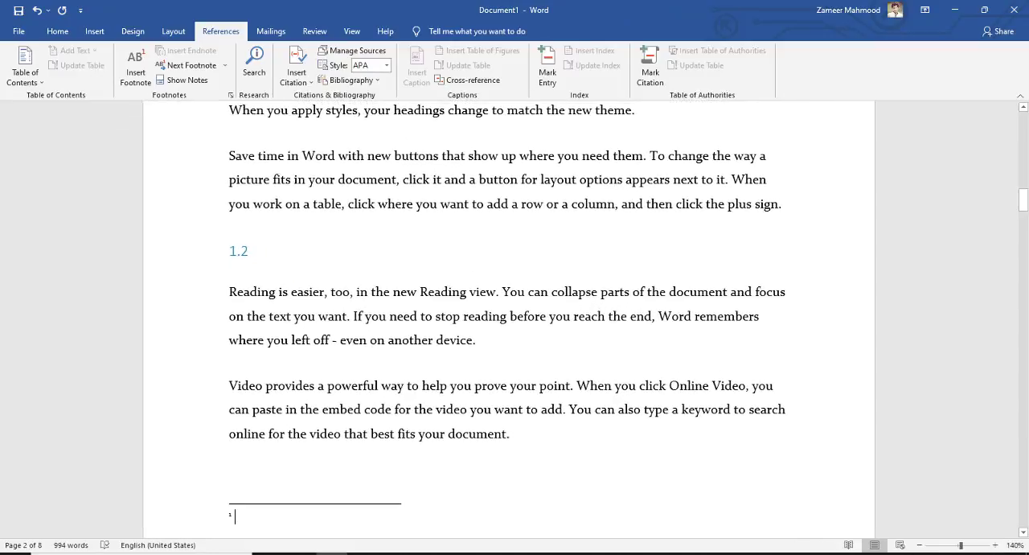
pyautogui.moveTo(1023, 208); pyautogui.dragTo(1023, 221)
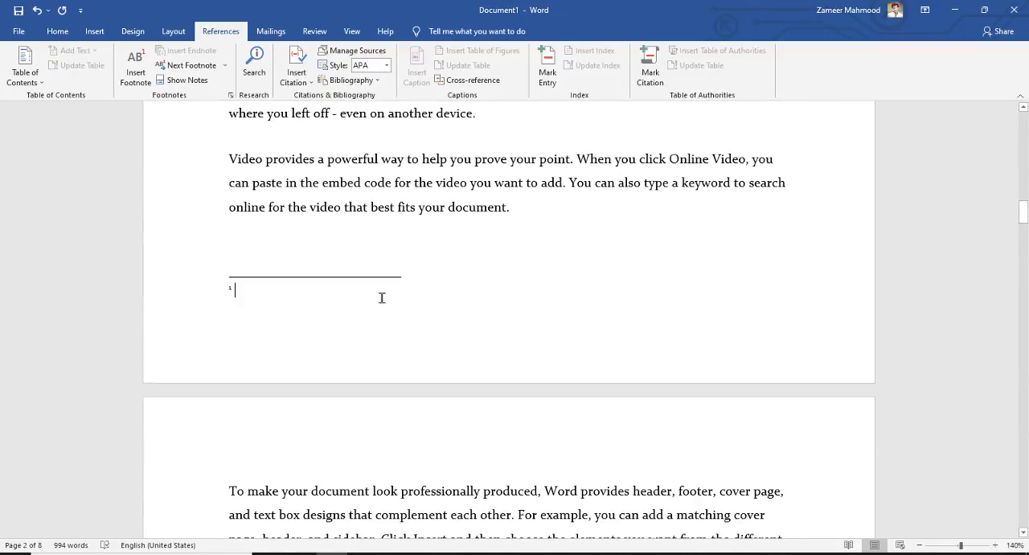
pyautogui.write('Alfaz')
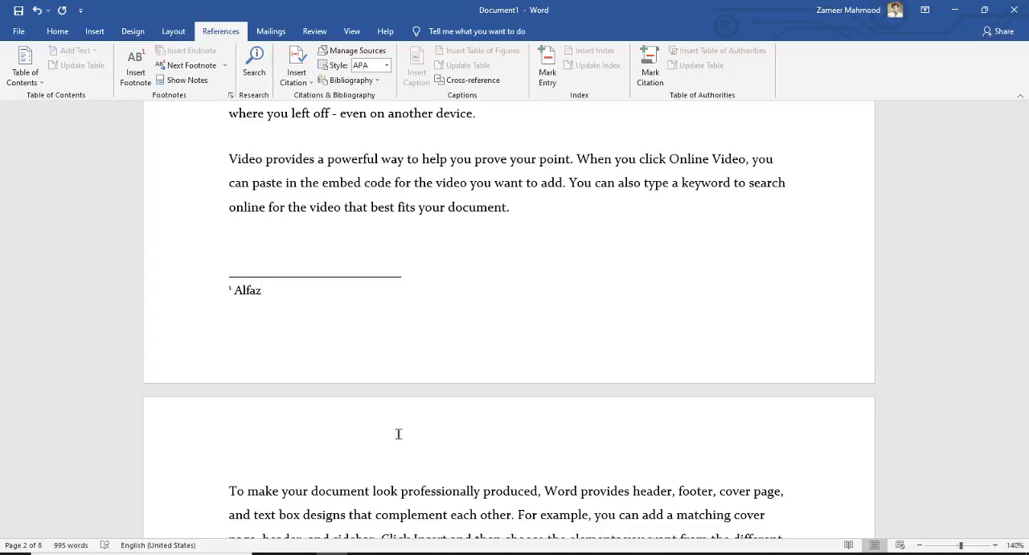
pyautogui.moveTo(1018, 217); pyautogui.dragTo(1027, 186)
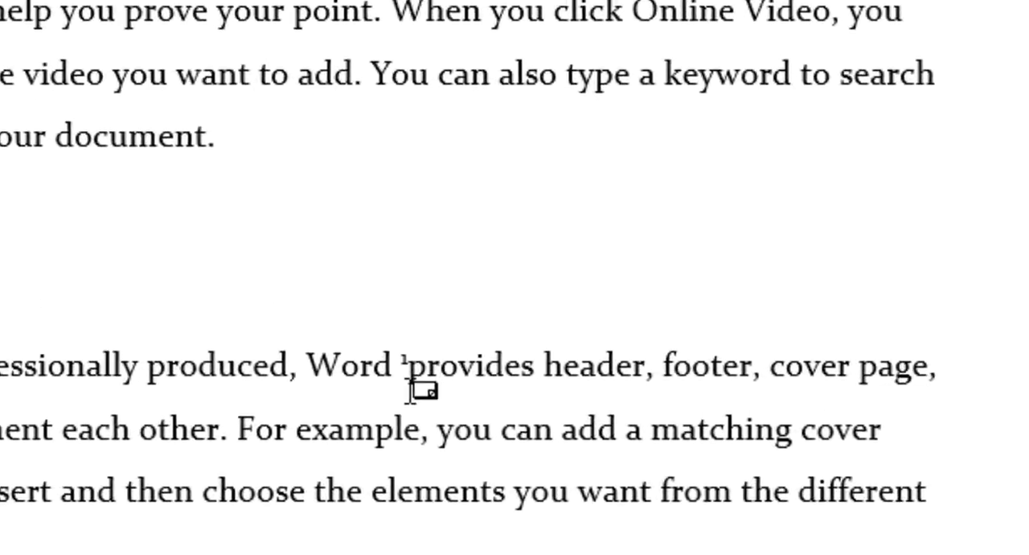
pyautogui.moveTo(407, 378)
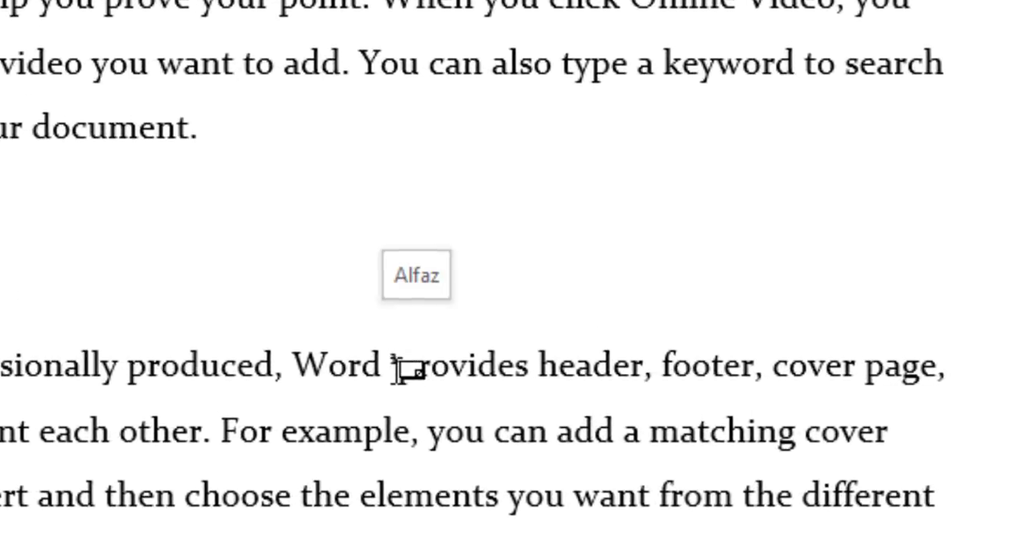
# Step: Insert a footnote after "document" in the "Themes and styles" paragraph of subsection 1.1
pyautogui.scroll(-2, 425, 448)
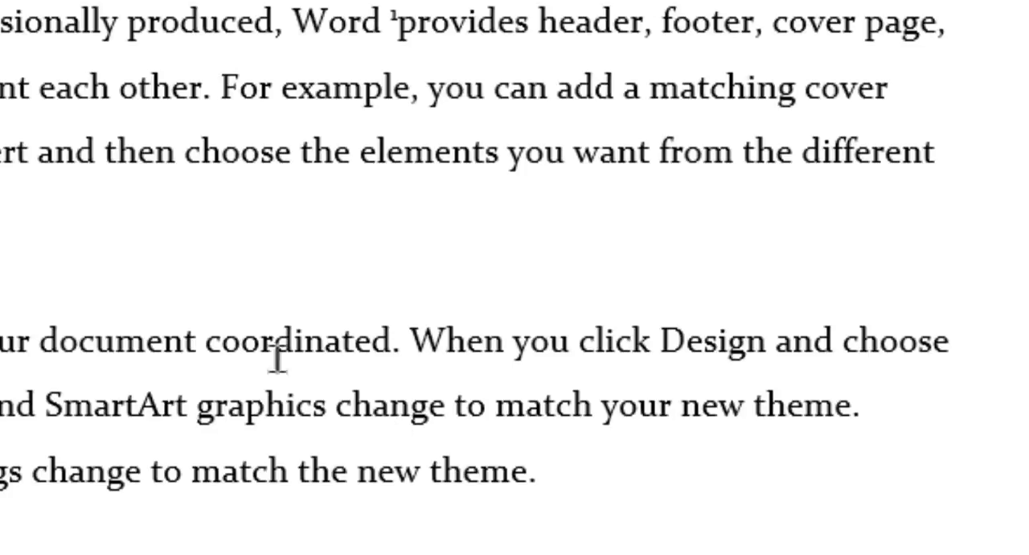
pyautogui.click(137, 344)
pyautogui.doubleClick(137, 345)
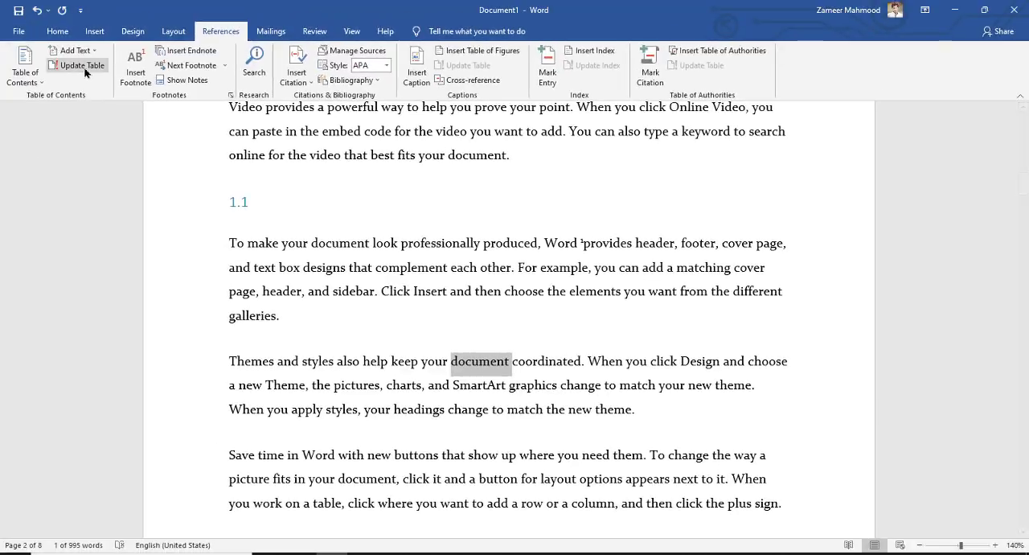
pyautogui.click(137, 70)
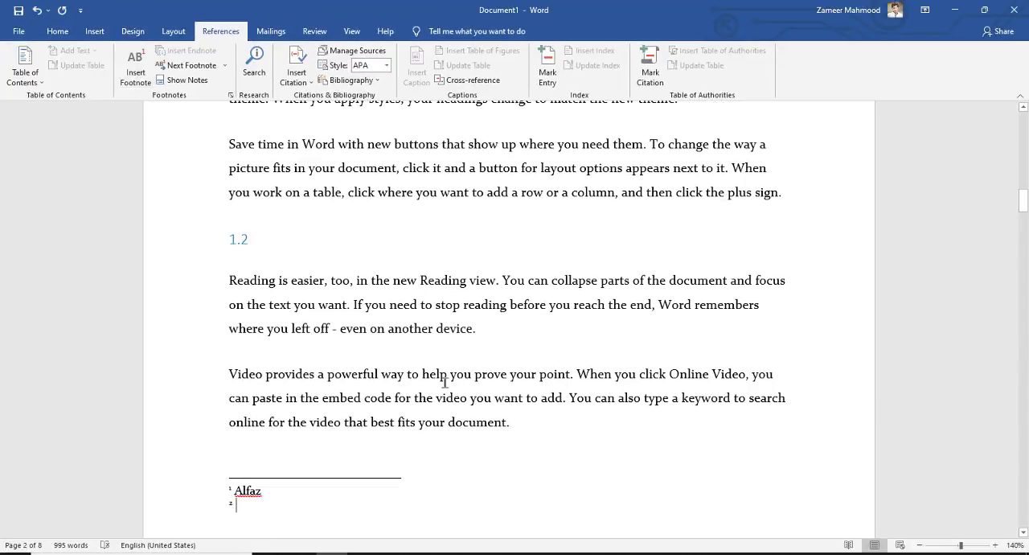
# Step: Enter "Qaghzat" as the text of the second footnote and preview it at its reference mark in subsection 1.1
pyautogui.write('Qa')
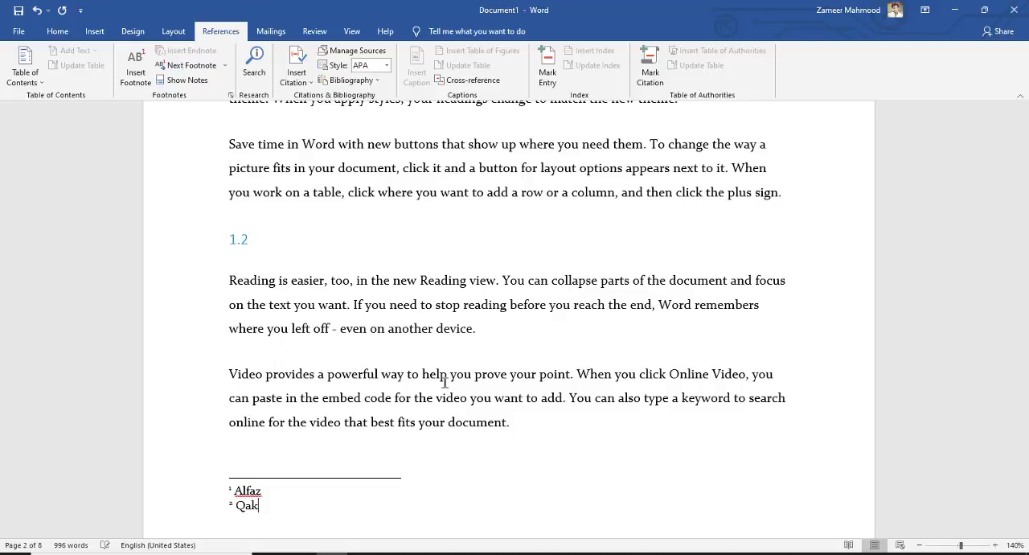
pyautogui.write('ghzat')
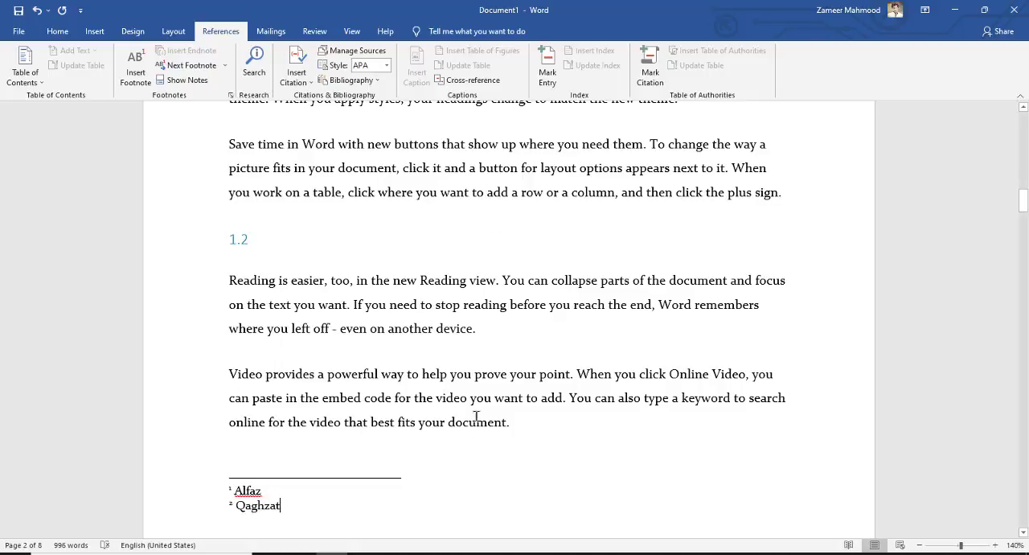
pyautogui.scroll(-3, 466, 410)
pyautogui.scroll(6, 485, 391)
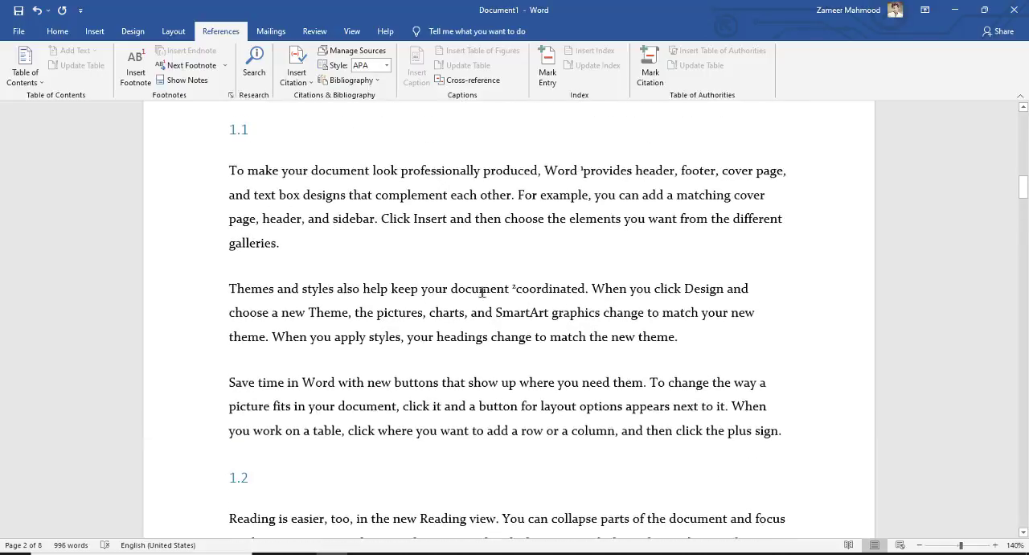
pyautogui.scroll(-3, 563, 362)
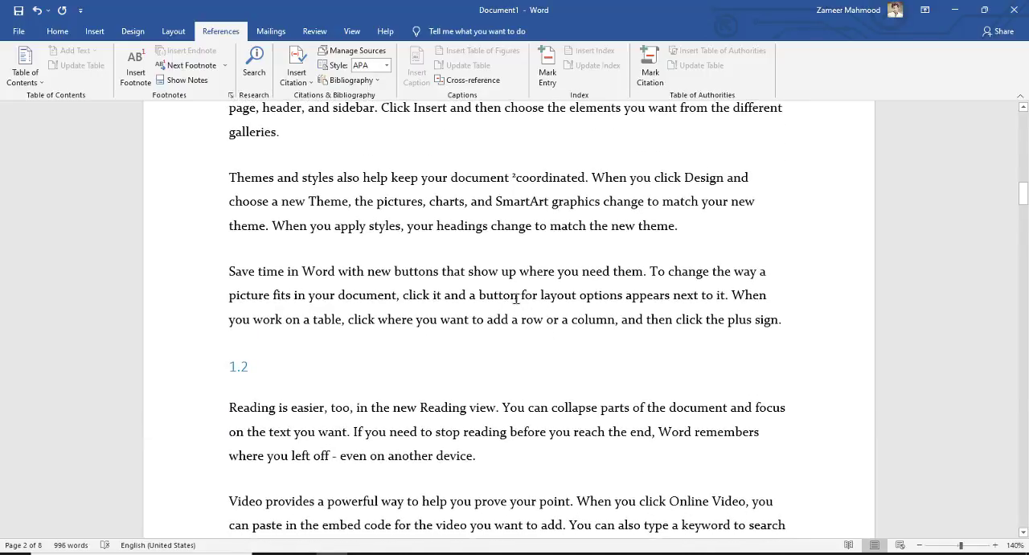
pyautogui.scroll(2, 507, 297)
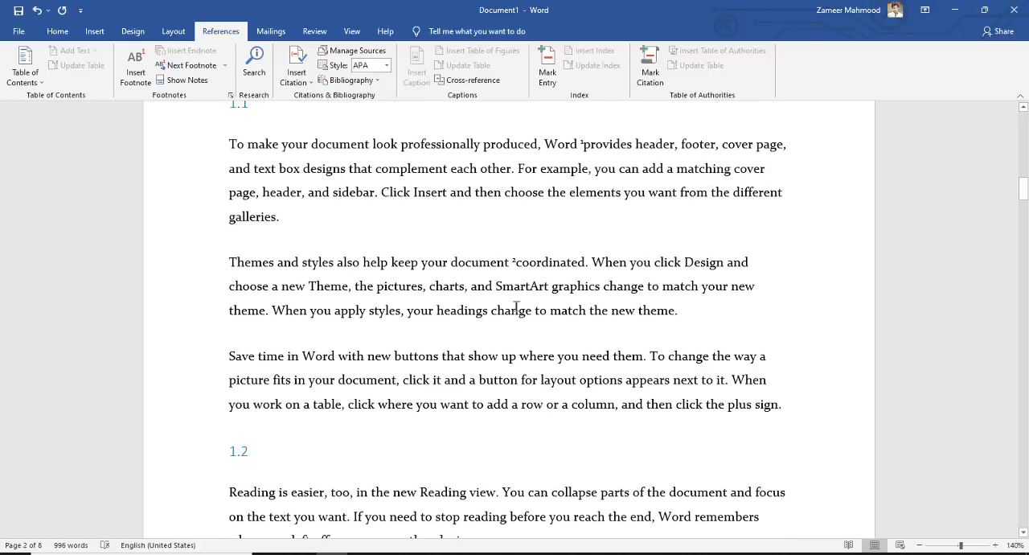
pyautogui.moveTo(517, 262)
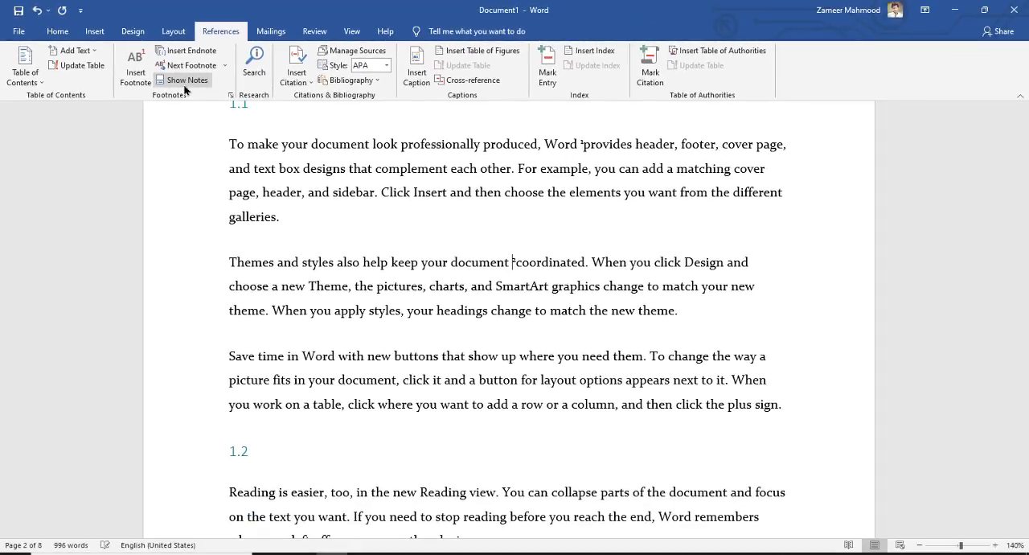
# Step: Show the footnote text at the end of the page and return to the second reference mark in subsection 1.1
pyautogui.click(336, 146)
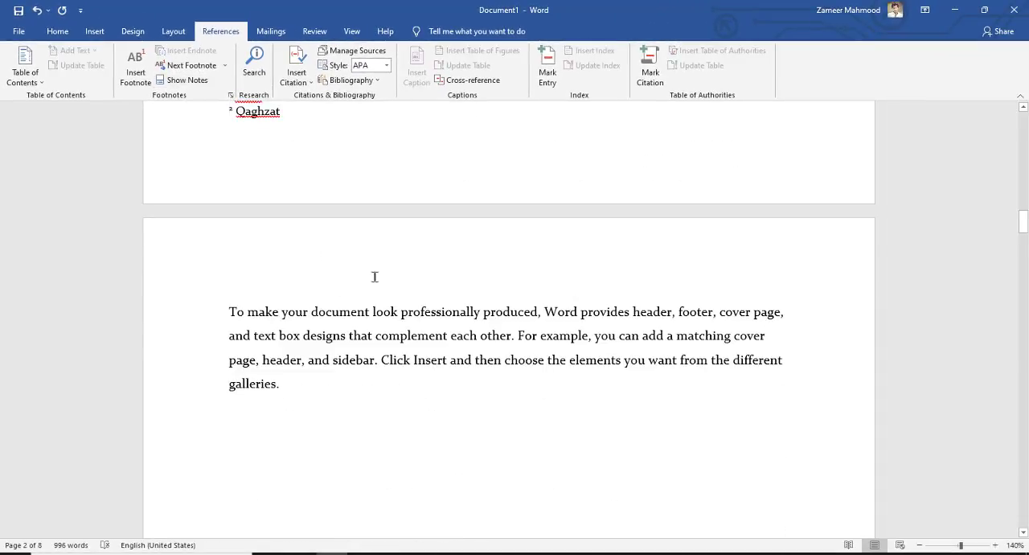
pyautogui.scroll(3, 375, 275)
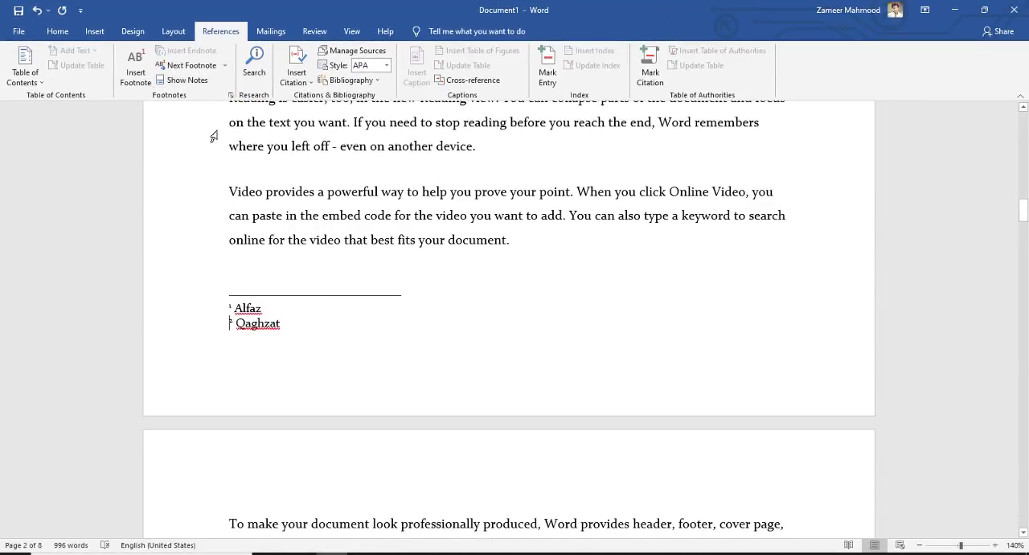
pyautogui.scroll(4, 459, 299)
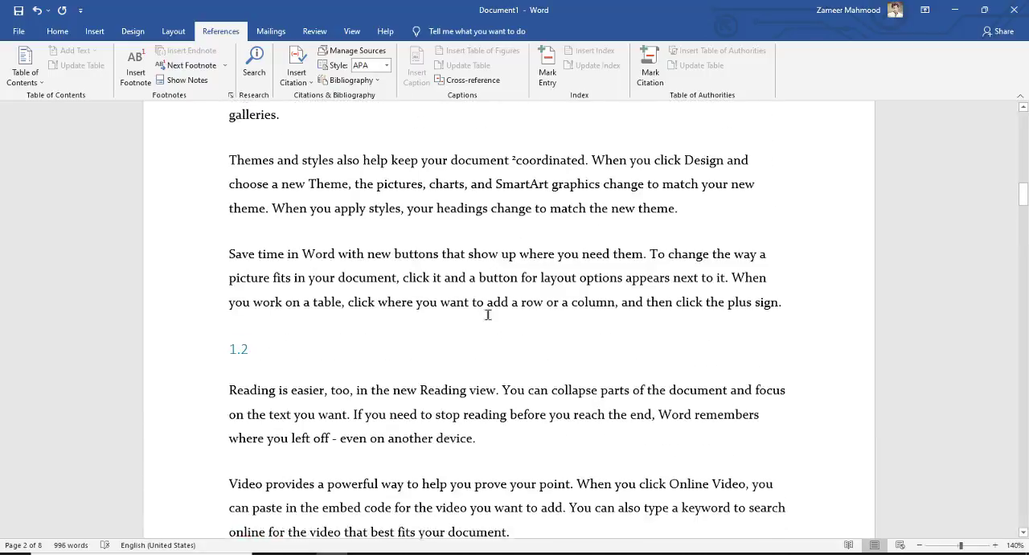
pyautogui.scroll(-2, 455, 446)
pyautogui.click(521, 229)
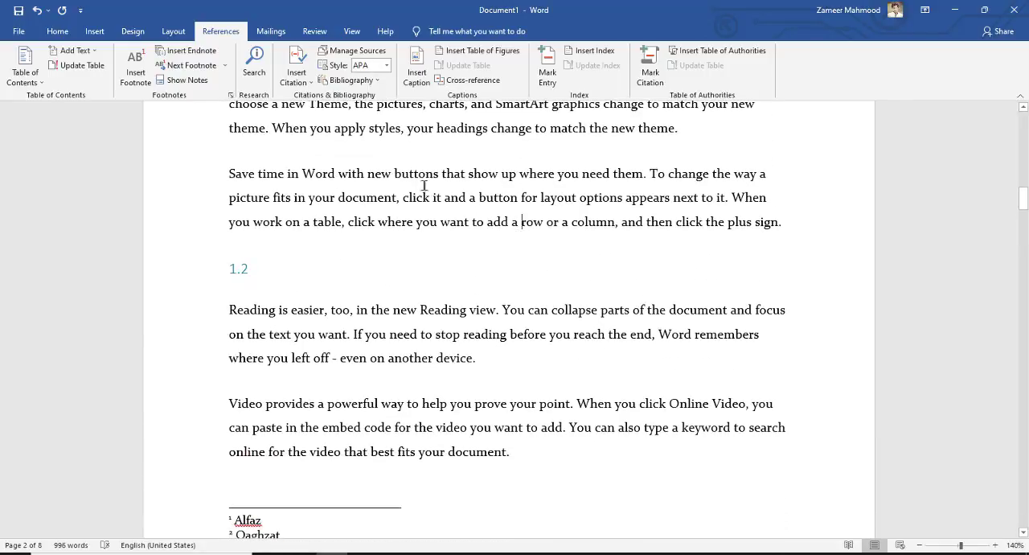
pyautogui.click(141, 78)
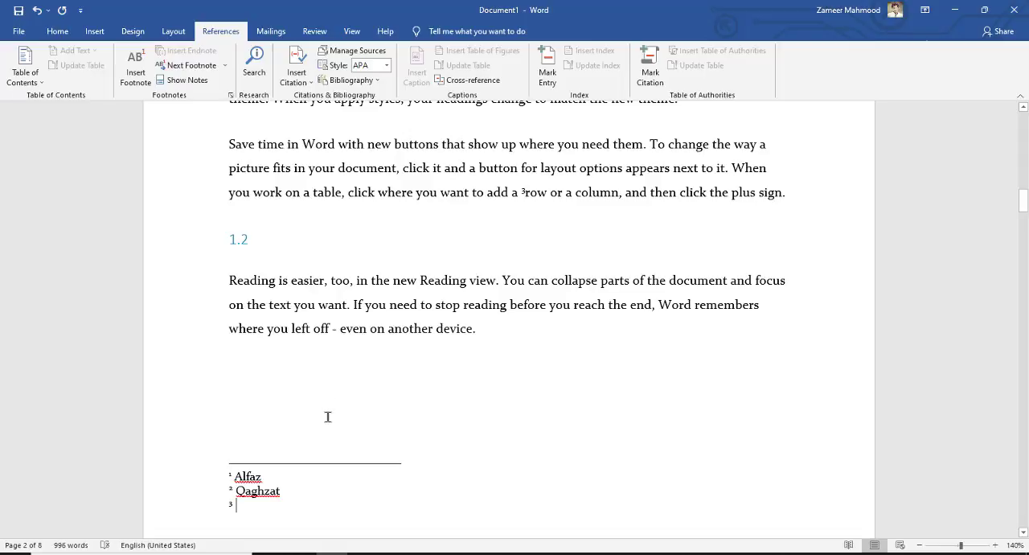
pyautogui.press('BackSpace')
pyautogui.scroll(5, 328, 443)
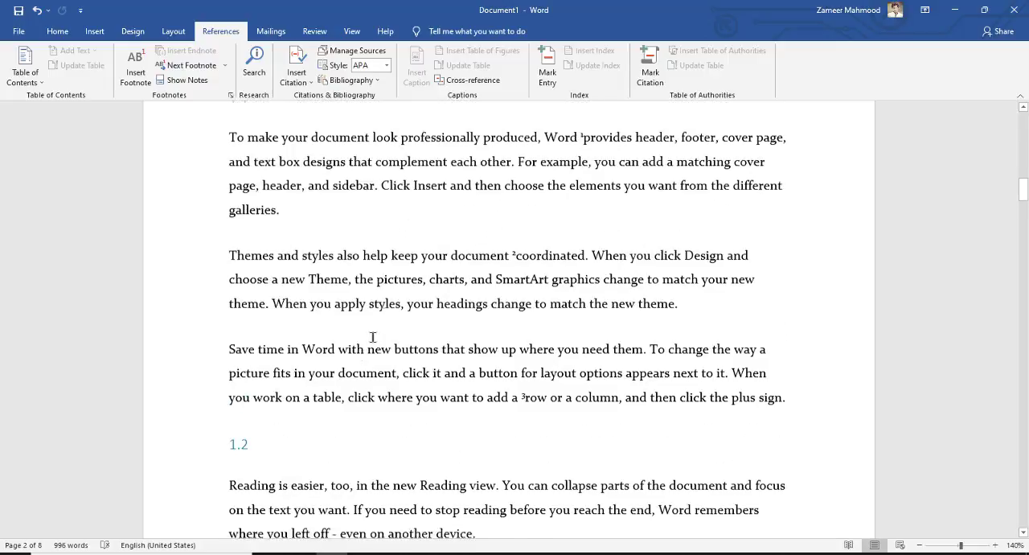
pyautogui.click(198, 85)
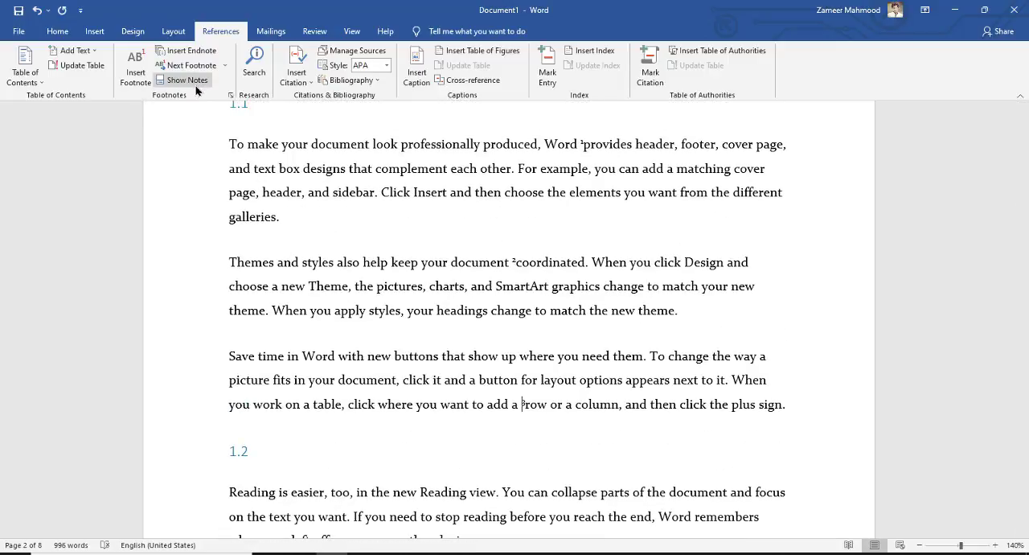
pyautogui.press('BackSpace')
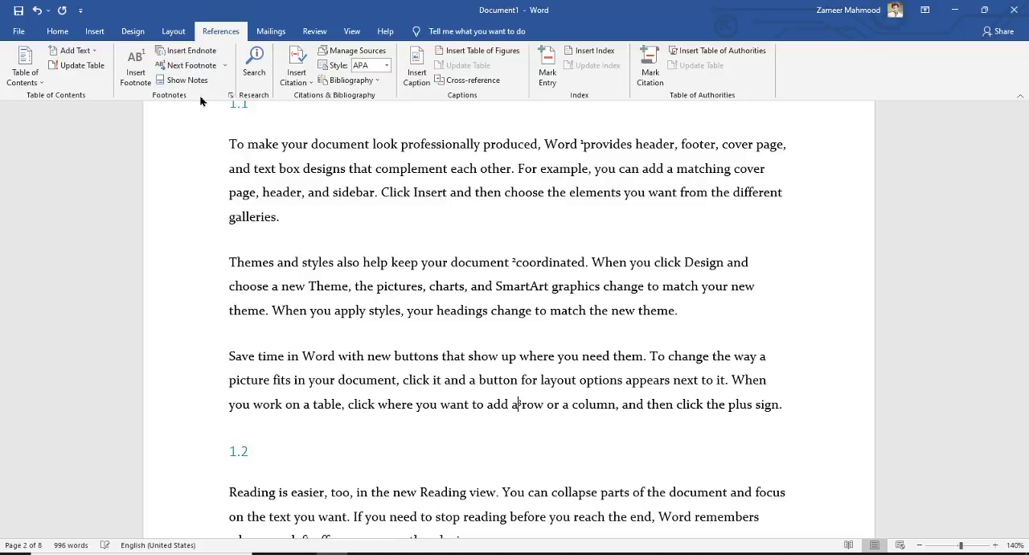
pyautogui.press('Delete')
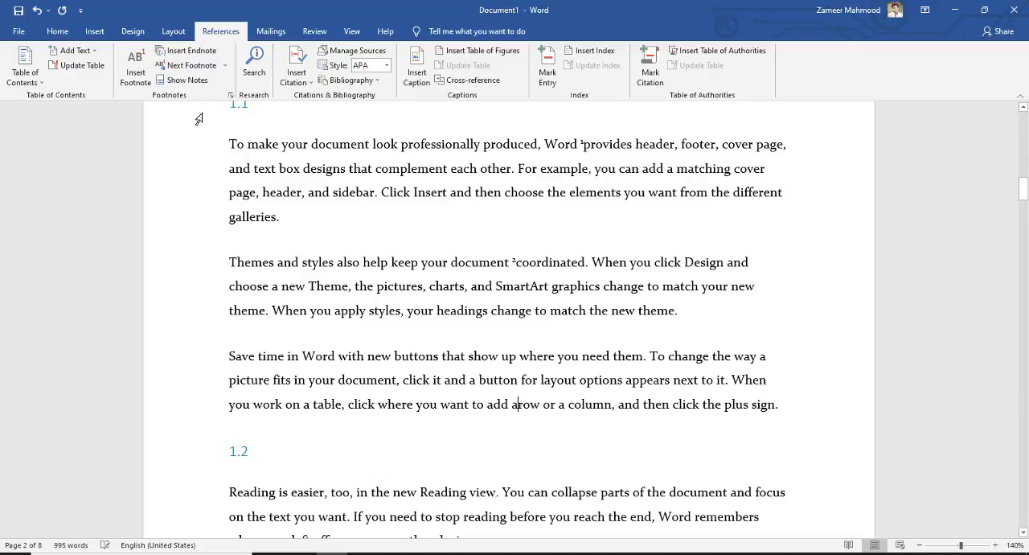
pyautogui.scroll(-4, 350, 337)
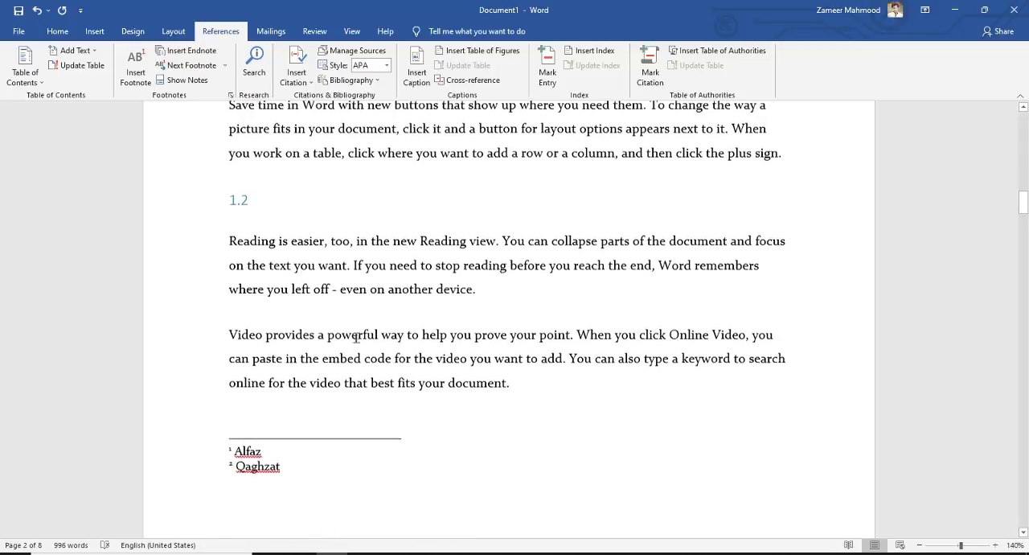
# Step: Show the footnotes and review both reference marks in subsection 1.1 of Chapter no. 1
pyautogui.scroll(2, 422, 329)
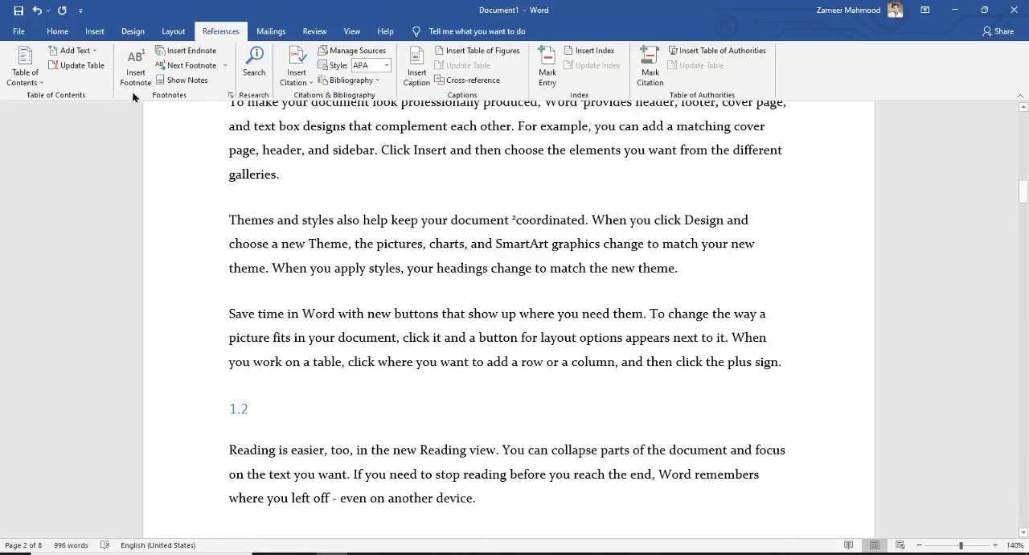
pyautogui.click(182, 80)
pyautogui.scroll(-3, 559, 313)
pyautogui.scroll(6, 559, 313)
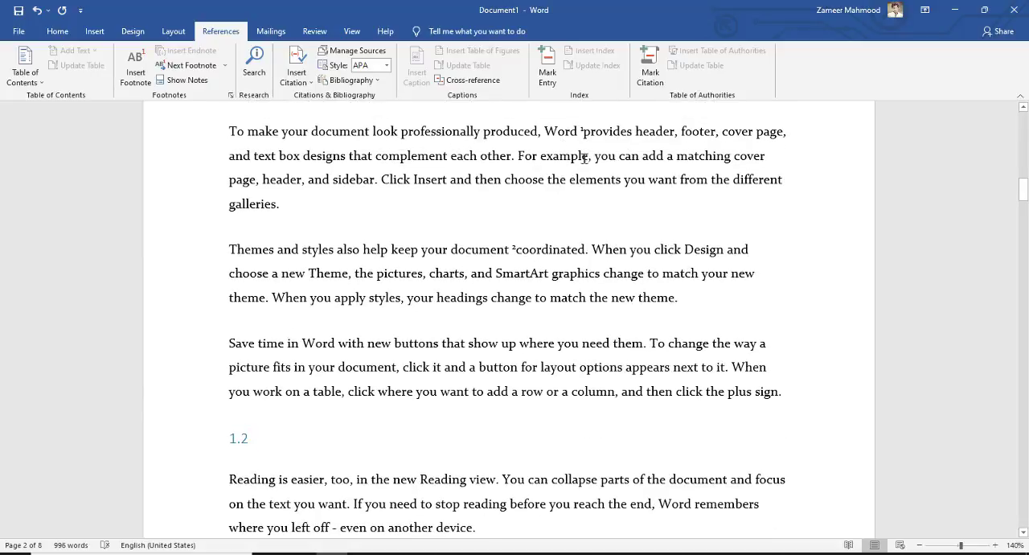
pyautogui.scroll(2, 574, 241)
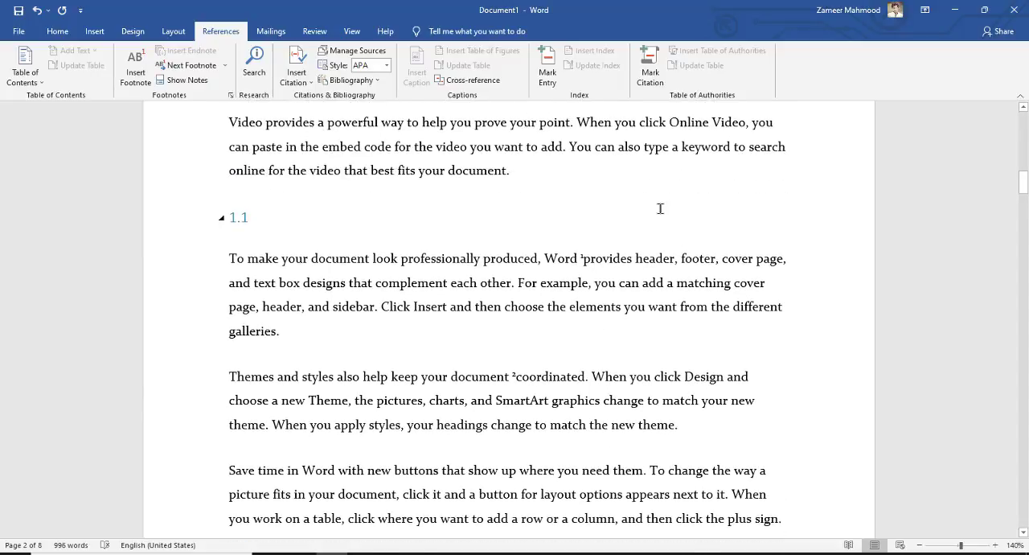
pyautogui.scroll(1, 480, 297)
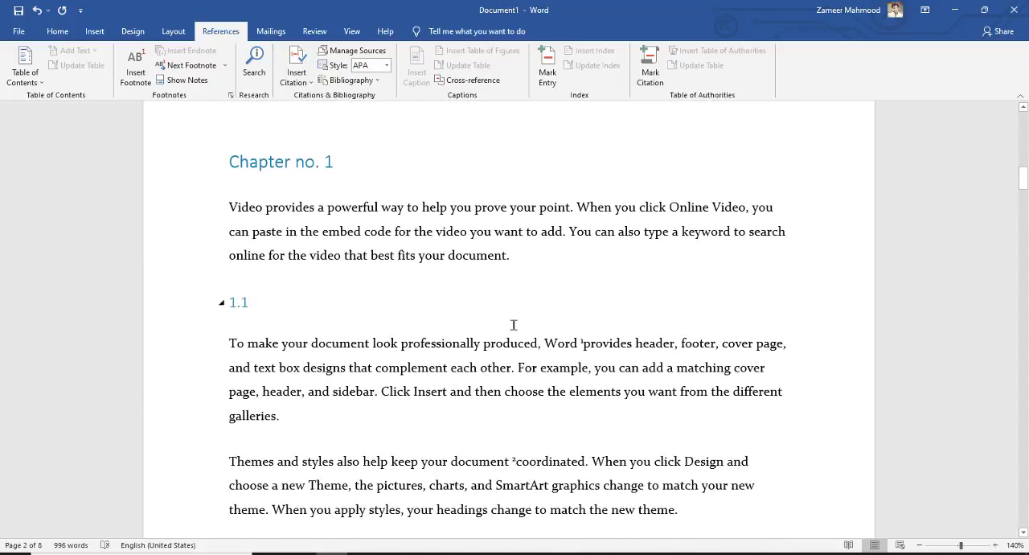
# Step: Switch back and forth between the first footnote's reference mark after "Word" and its note text using Show Notes
pyautogui.click(578, 301)
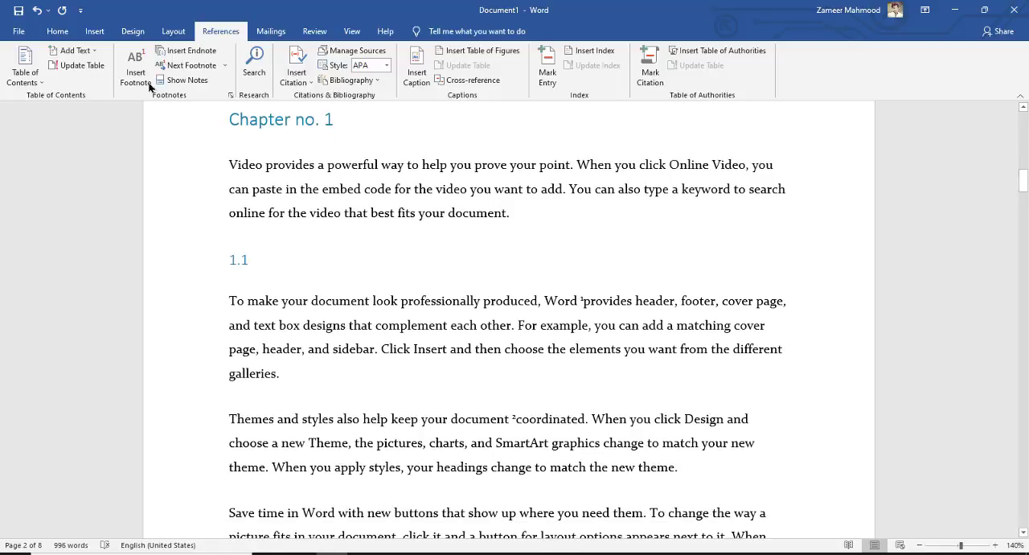
pyautogui.click(194, 81)
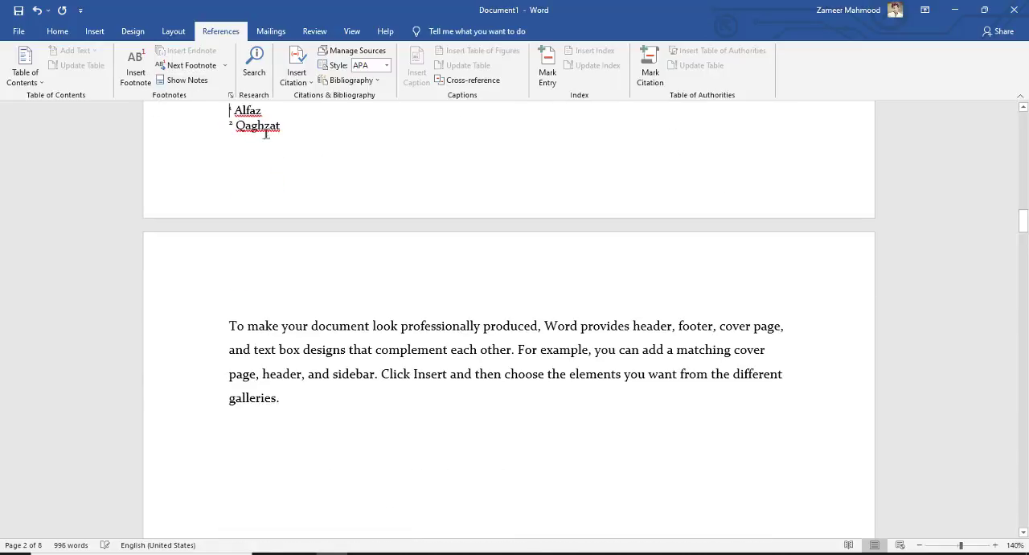
pyautogui.click(194, 82)
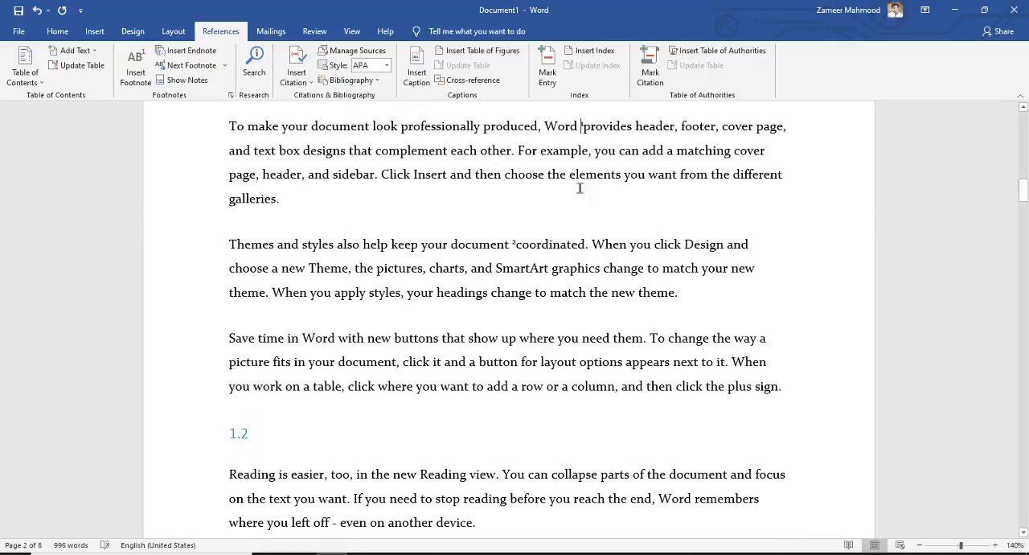
pyautogui.click(190, 82)
pyautogui.click(191, 82)
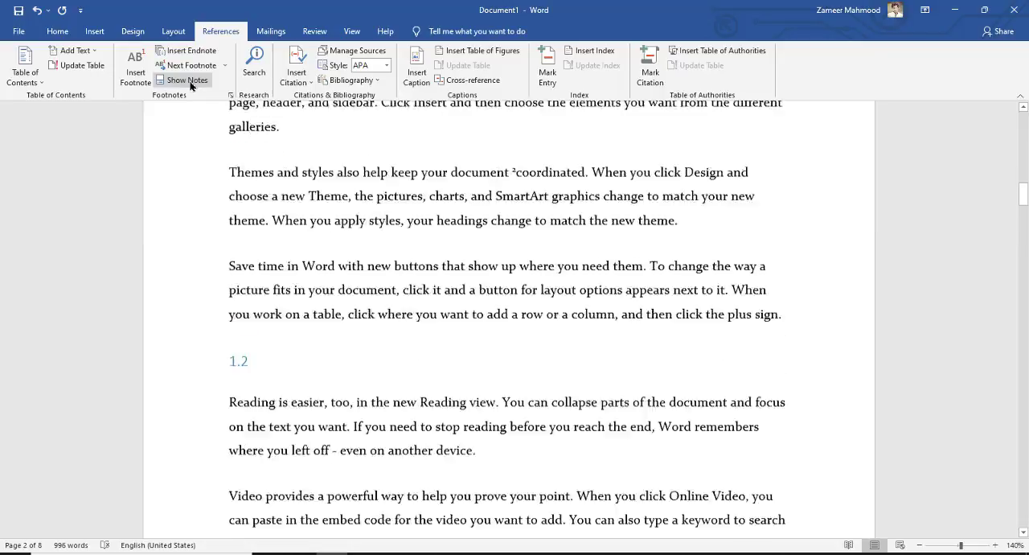
pyautogui.click(190, 82)
pyautogui.click(190, 83)
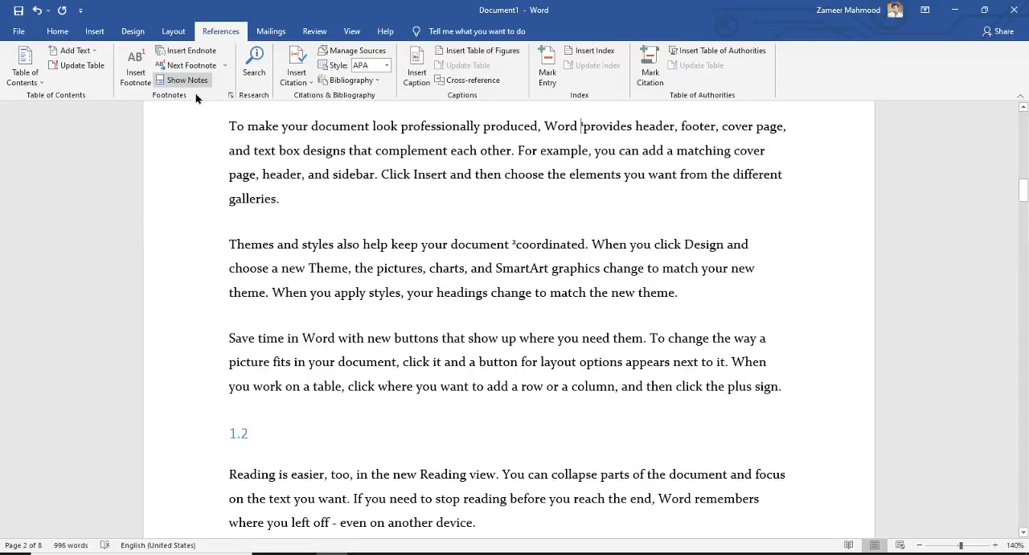
pyautogui.click(190, 84)
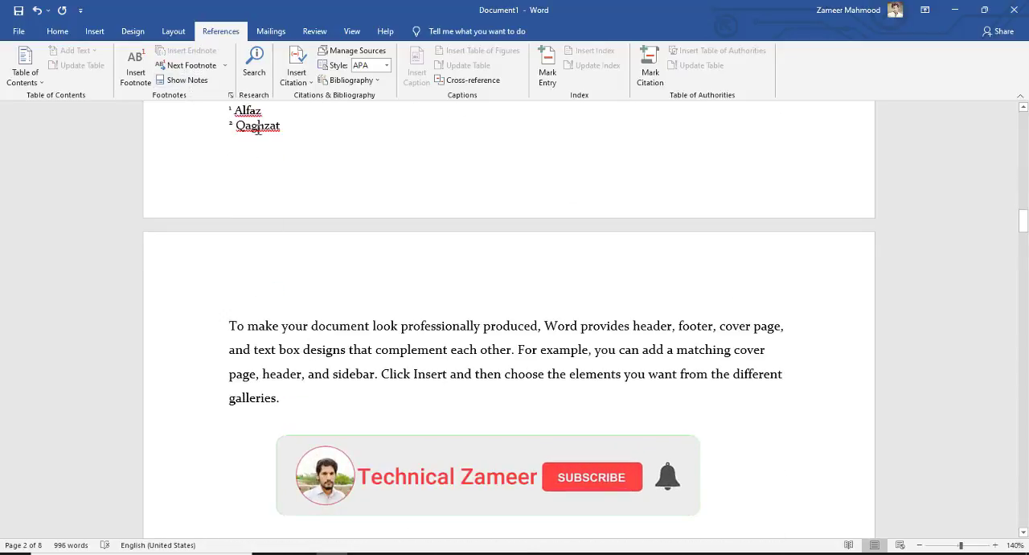
# Step: Switch back and forth between the "Qaghzat" note and its reference mark after "document" using Show Notes
pyautogui.click(193, 82)
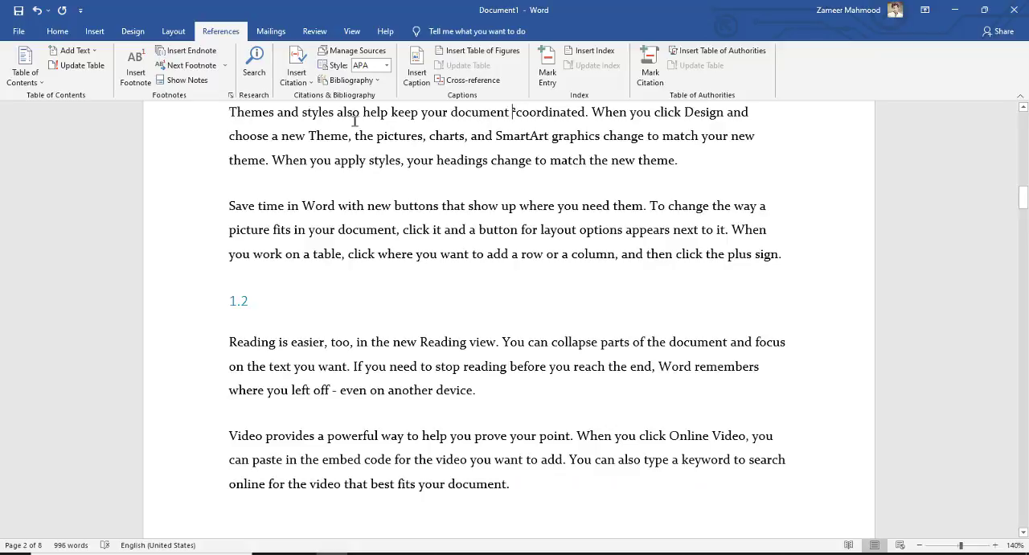
pyautogui.click(192, 84)
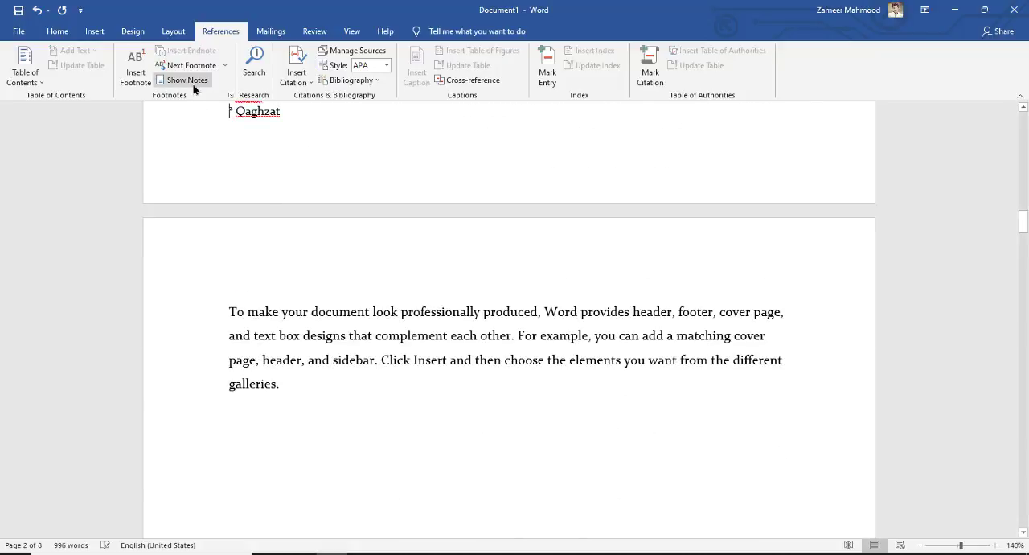
pyautogui.click(193, 84)
pyautogui.click(194, 83)
pyautogui.click(194, 86)
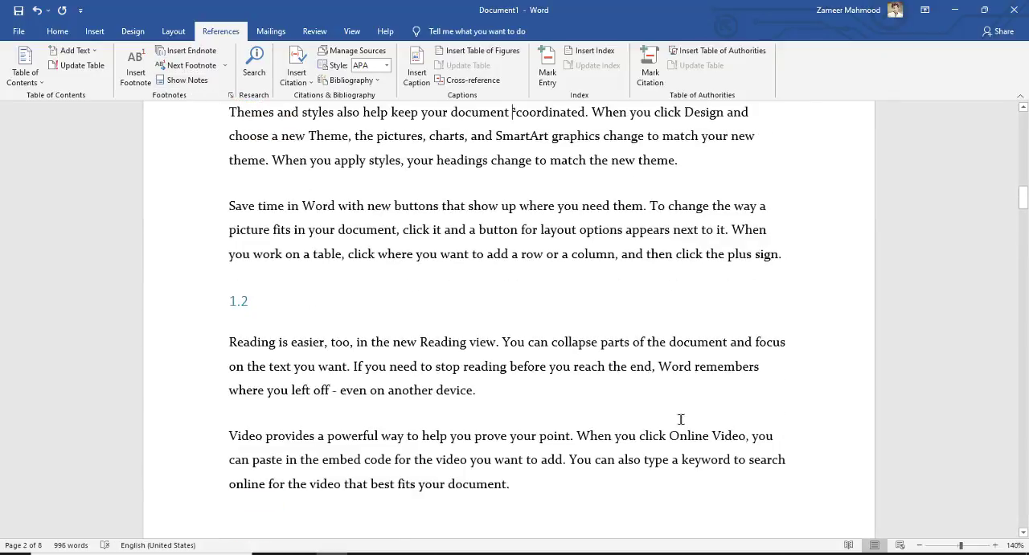
# Step: Insert an endnote after the word "Reading" at the start of section 1.2 with the text "Pakistan"
pyautogui.scroll(1, 657, 394)
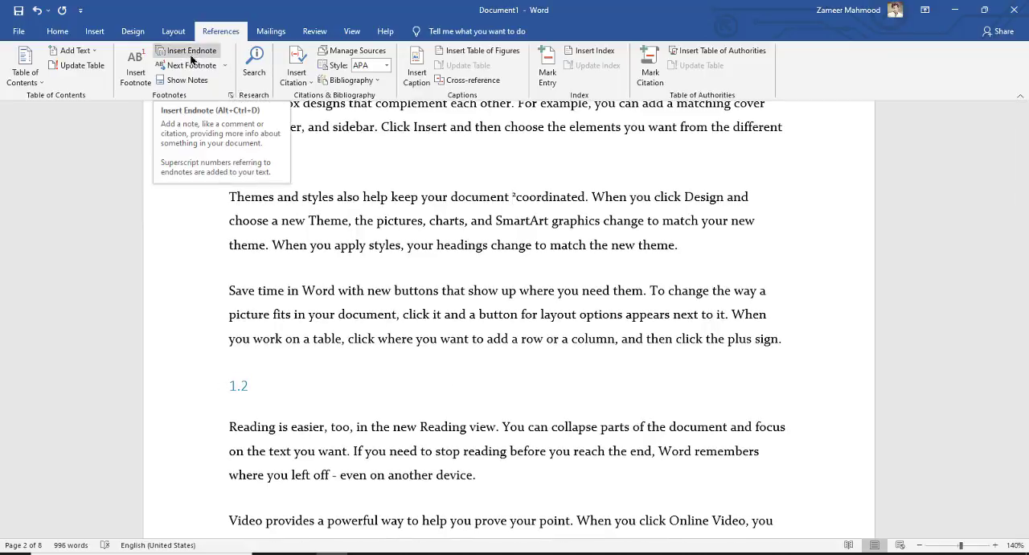
pyautogui.scroll(-1, 553, 338)
pyautogui.scroll(-3, 553, 338)
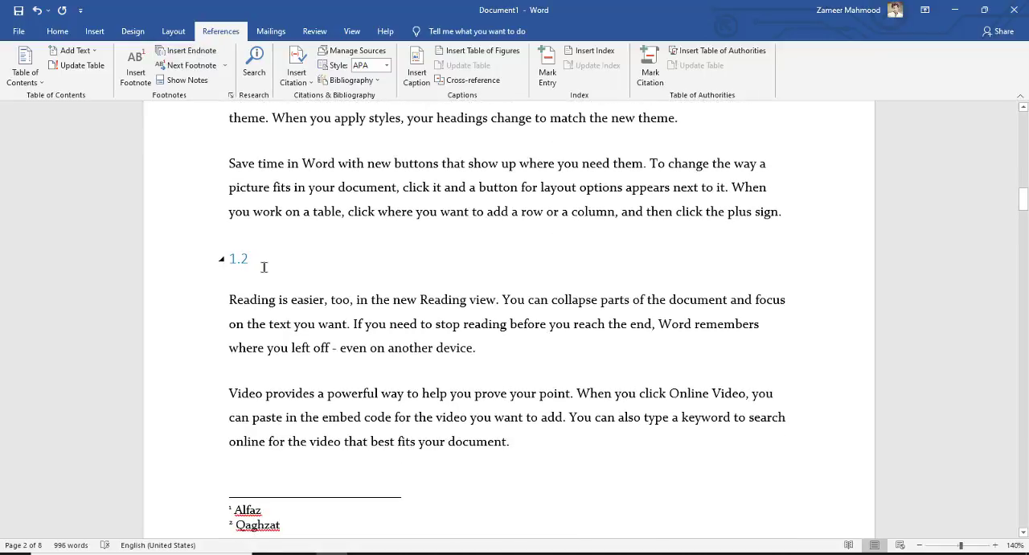
pyautogui.doubleClick(243, 306)
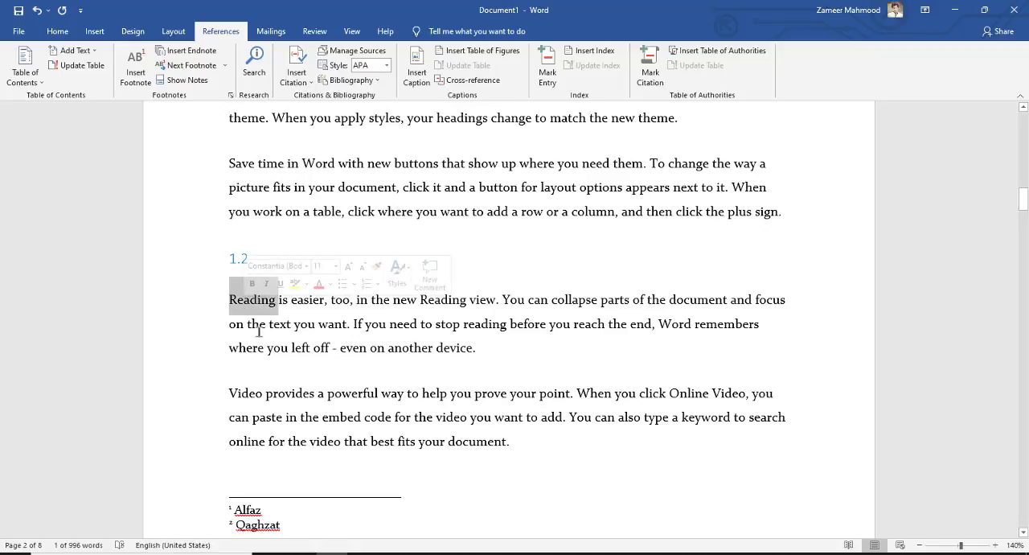
pyautogui.click(199, 56)
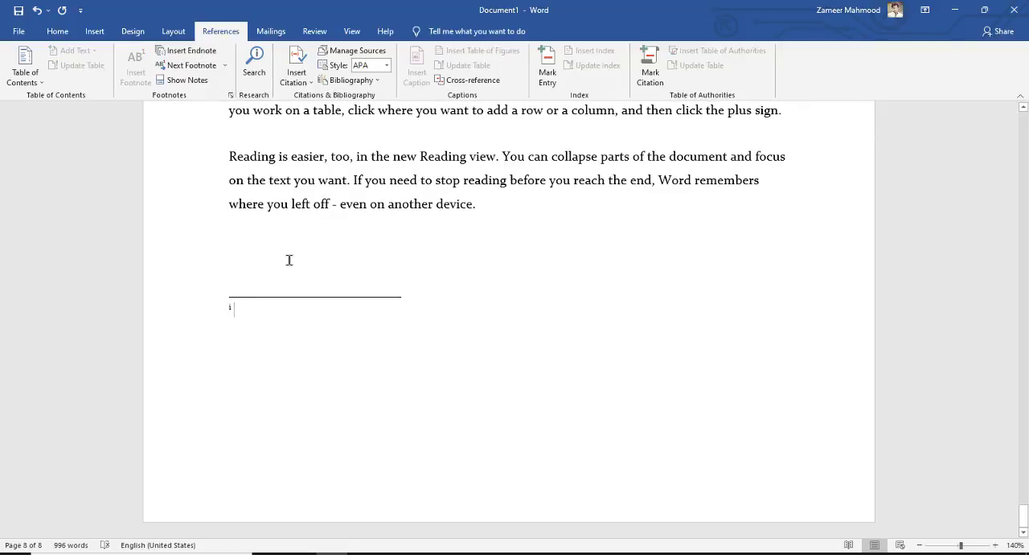
pyautogui.write('Pakistan')
# Step: Insert an endnote after "professionally" in section 2.1 with the text "Professional", correcting its spelling with the suggested word
pyautogui.moveTo(1026, 521); pyautogui.dragTo(1023, 294)
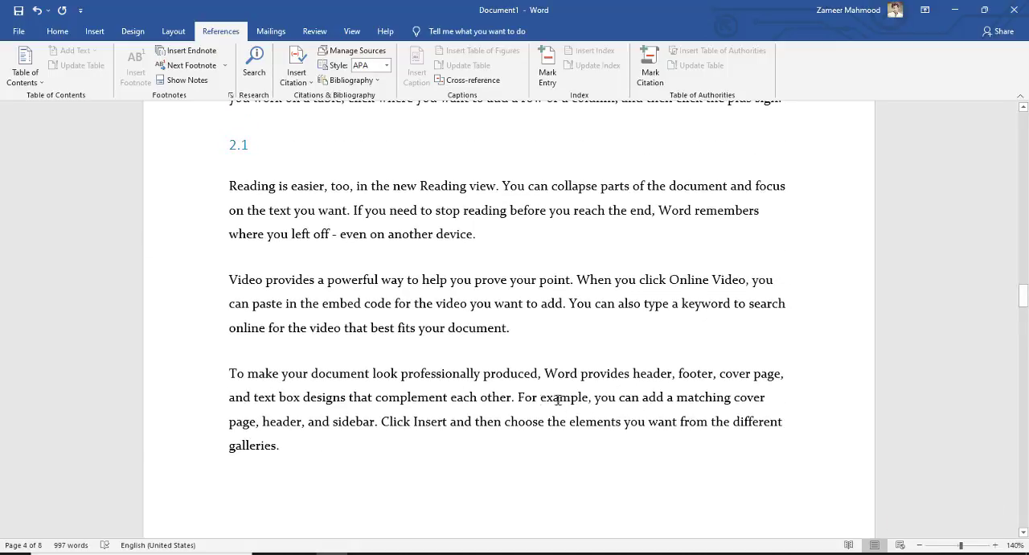
pyautogui.doubleClick(438, 375)
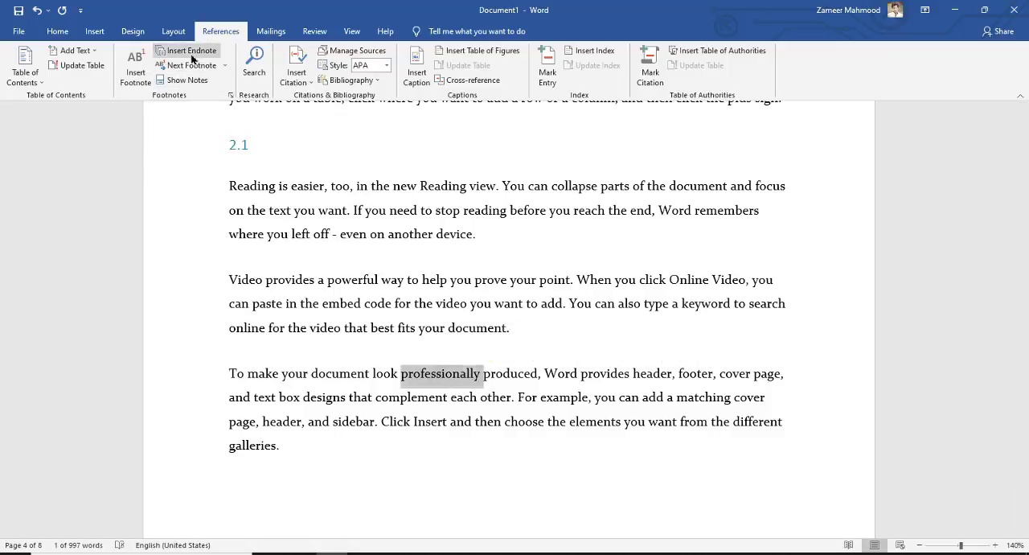
pyautogui.click(190, 50)
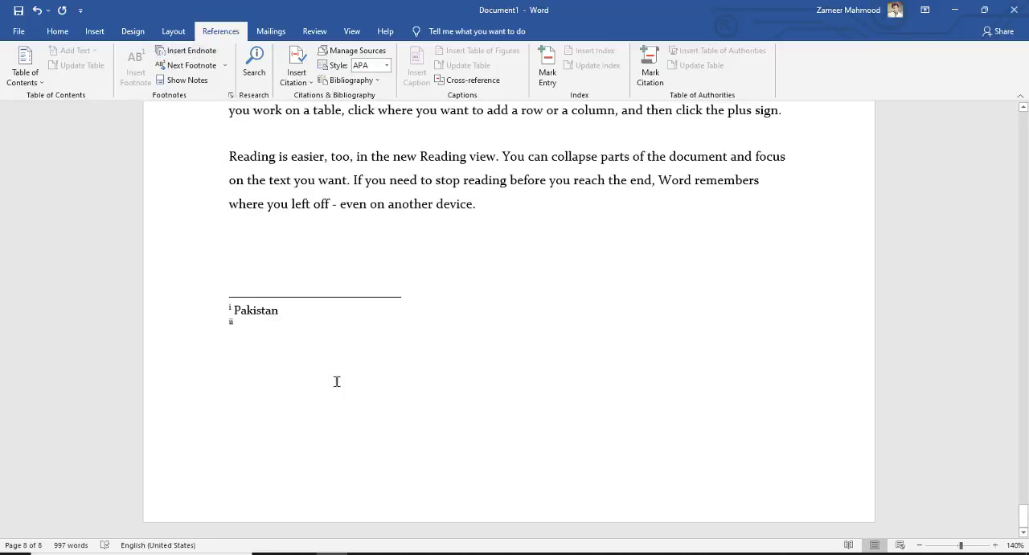
pyautogui.write('Professi')
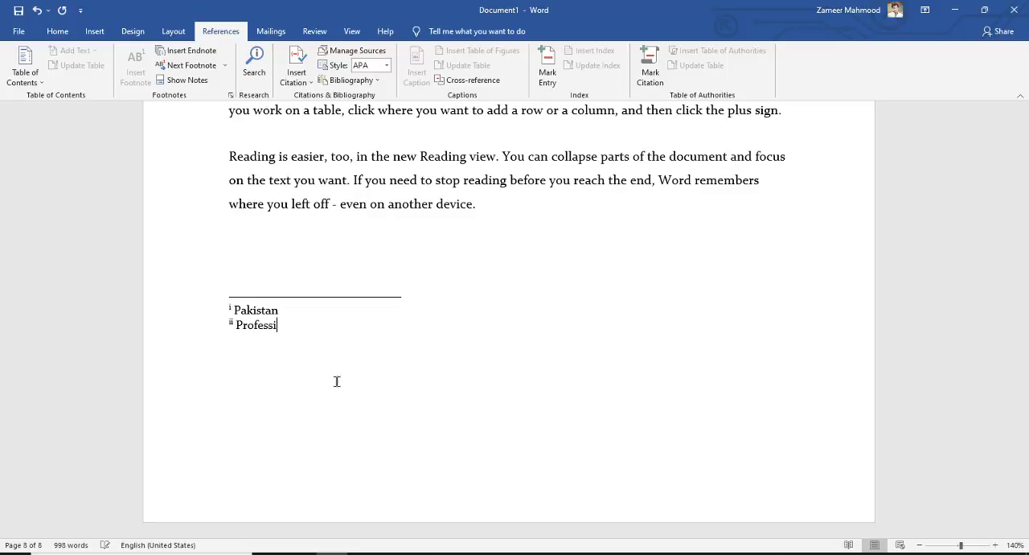
pyautogui.write('sonal')
pyautogui.rightClick(276, 324)
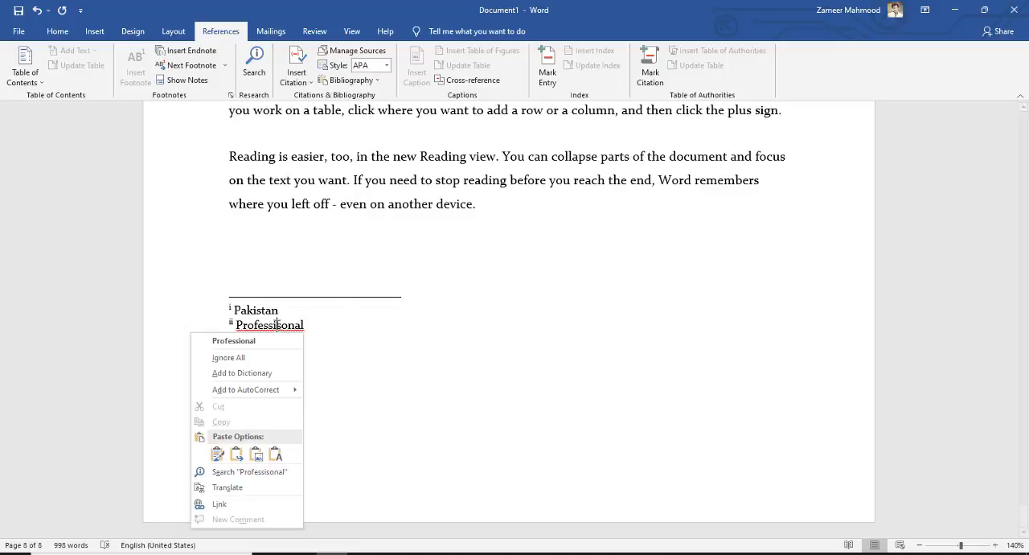
pyautogui.click(276, 340)
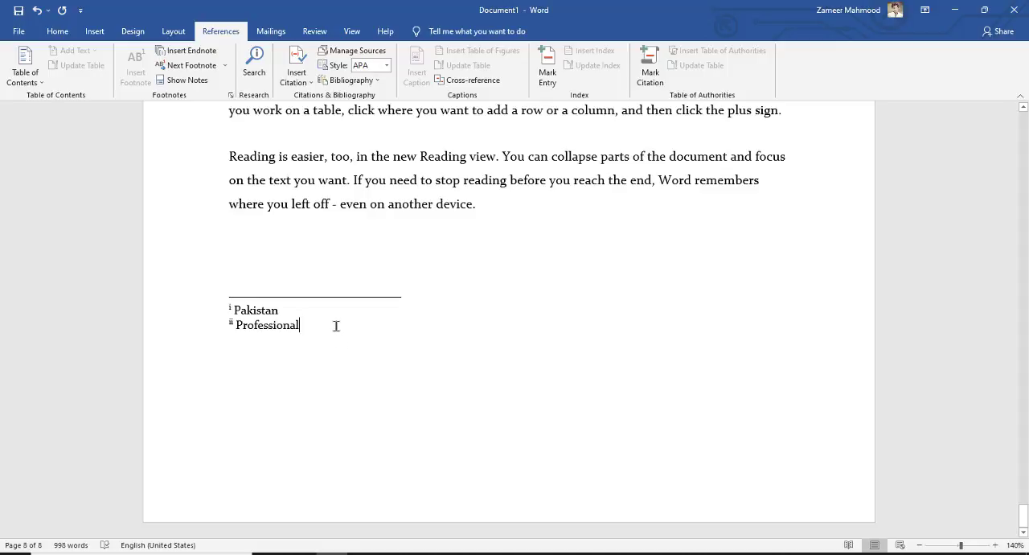
# Step: Use Show Notes to go from the "Pakistan" endnote to its reference mark after "Reading" in section 1.2
pyautogui.click(275, 325)
pyautogui.click(184, 81)
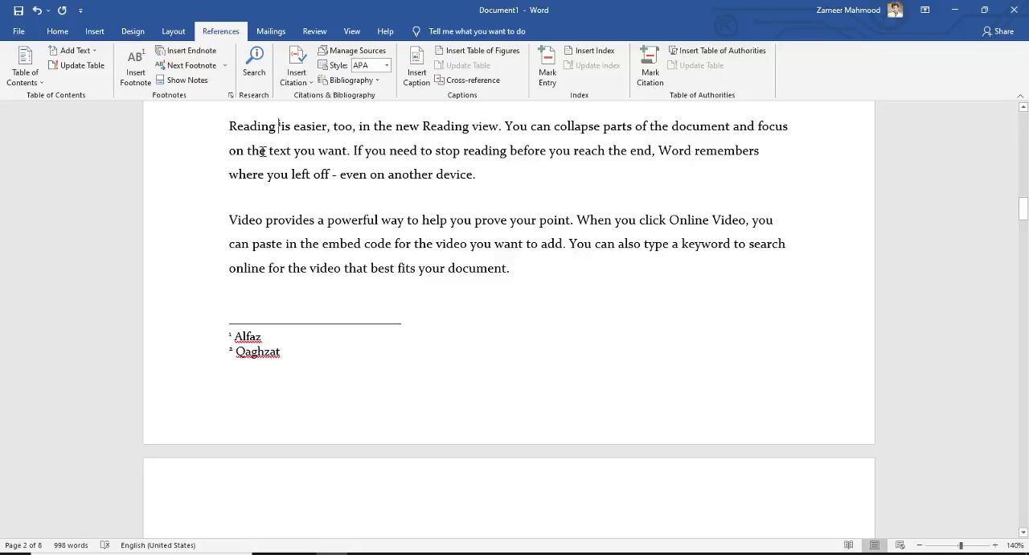
pyautogui.moveTo(284, 125)
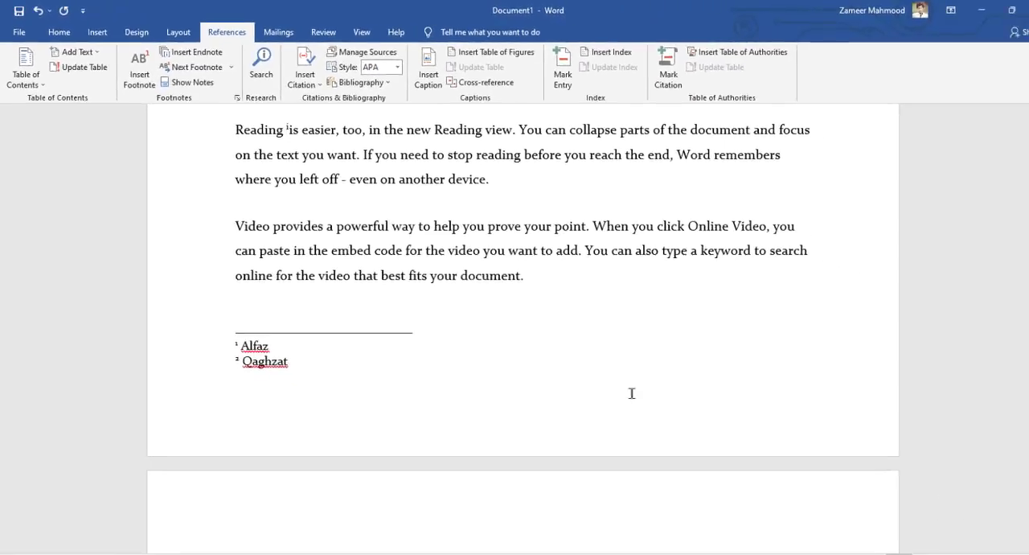
# Step: Return to the endnotes at the document's end and use Show Notes to reach the "Professional" note's reference mark in section 2.1
pyautogui.moveTo(1023, 210); pyautogui.dragTo(1021, 545)
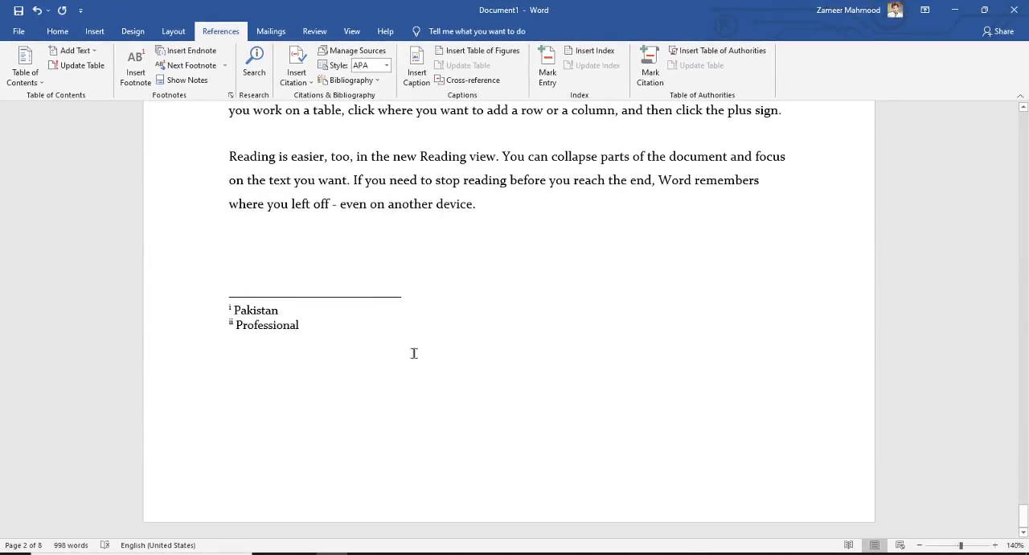
pyautogui.click(267, 323)
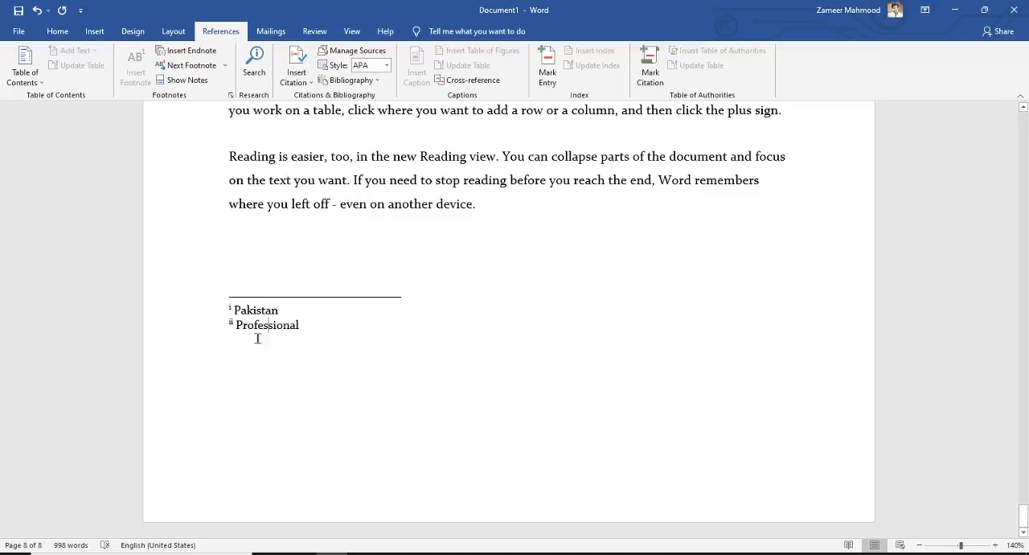
pyautogui.click(181, 80)
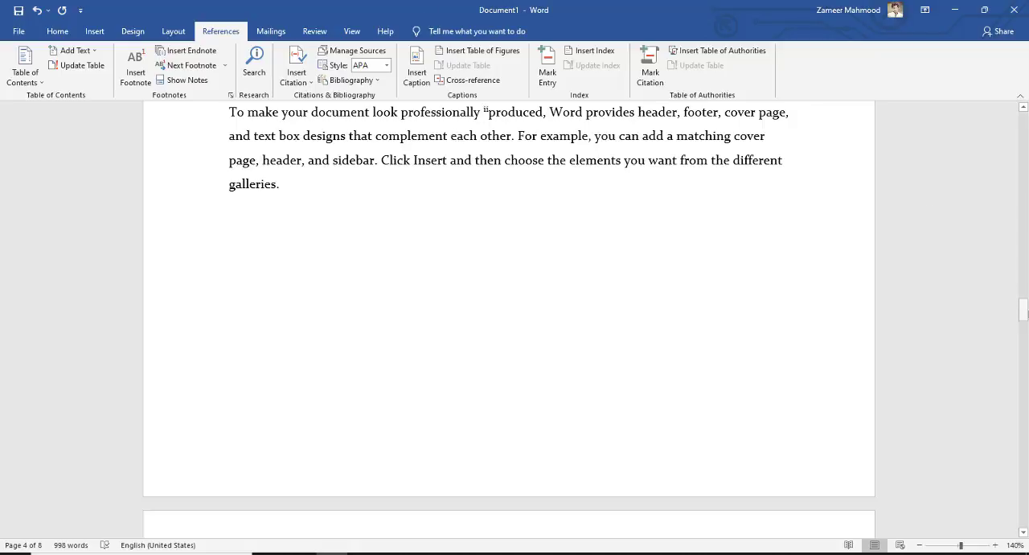
# Step: Try Next Footnote from the endnote mark after "professionally" and return to the Chapter no. 2 heading
pyautogui.moveTo(1025, 313); pyautogui.dragTo(1019, 281)
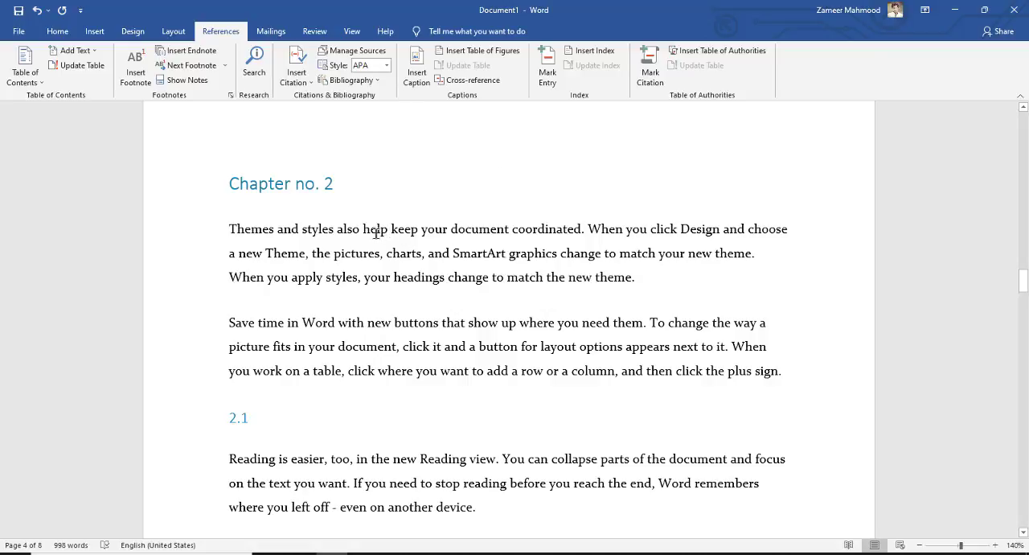
pyautogui.scroll(-5, 374, 200)
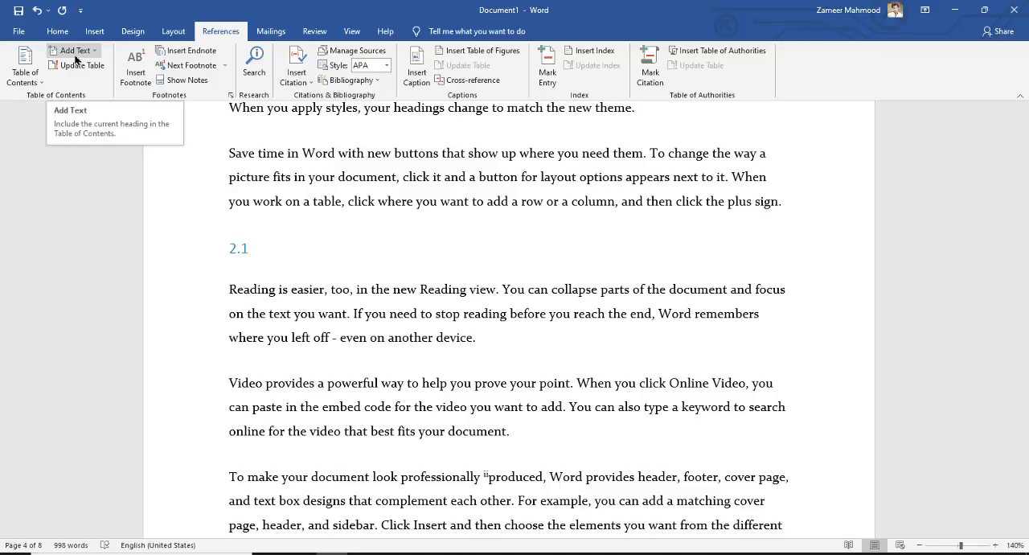
pyautogui.click(196, 71)
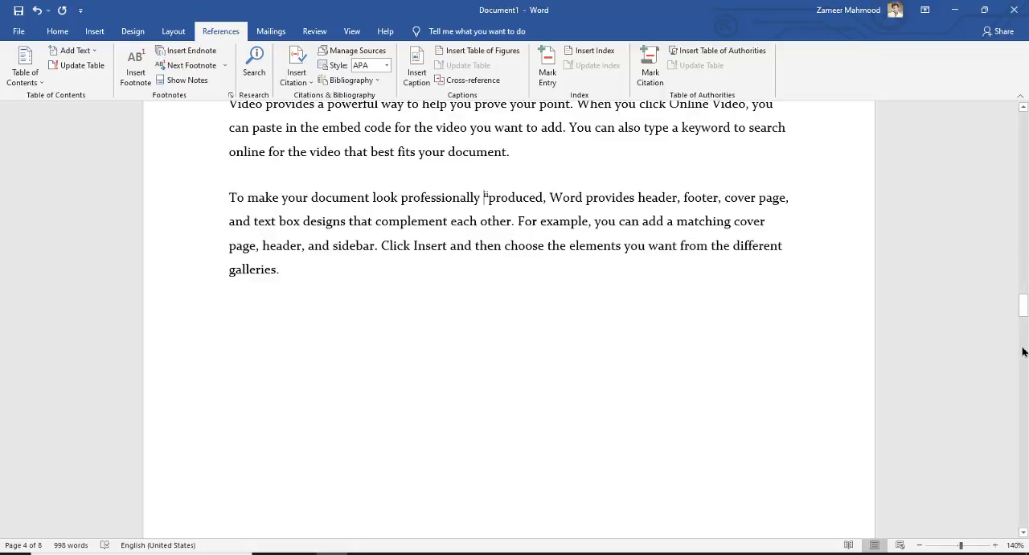
pyautogui.moveTo(1022, 301); pyautogui.dragTo(542, 282)
pyautogui.scroll(7, 499, 276)
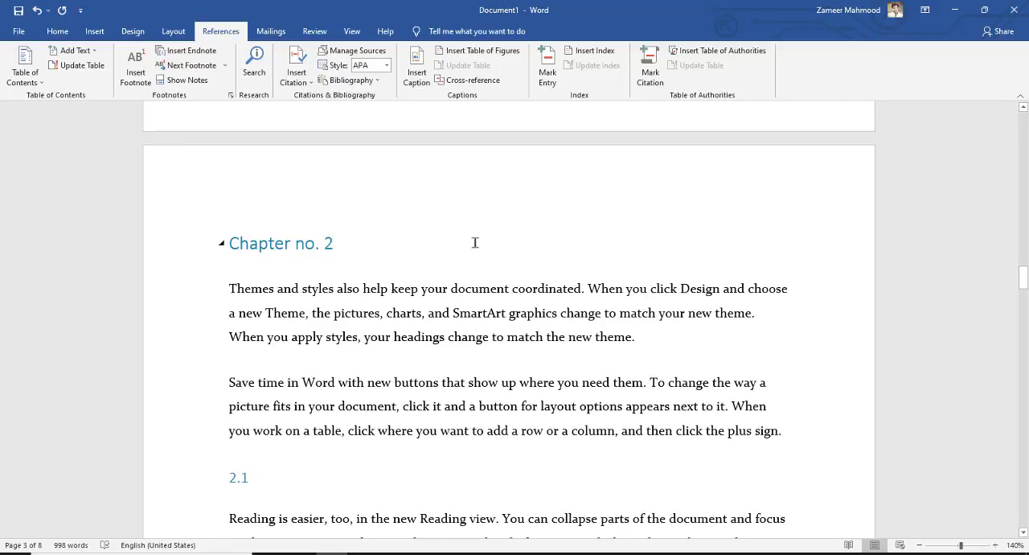